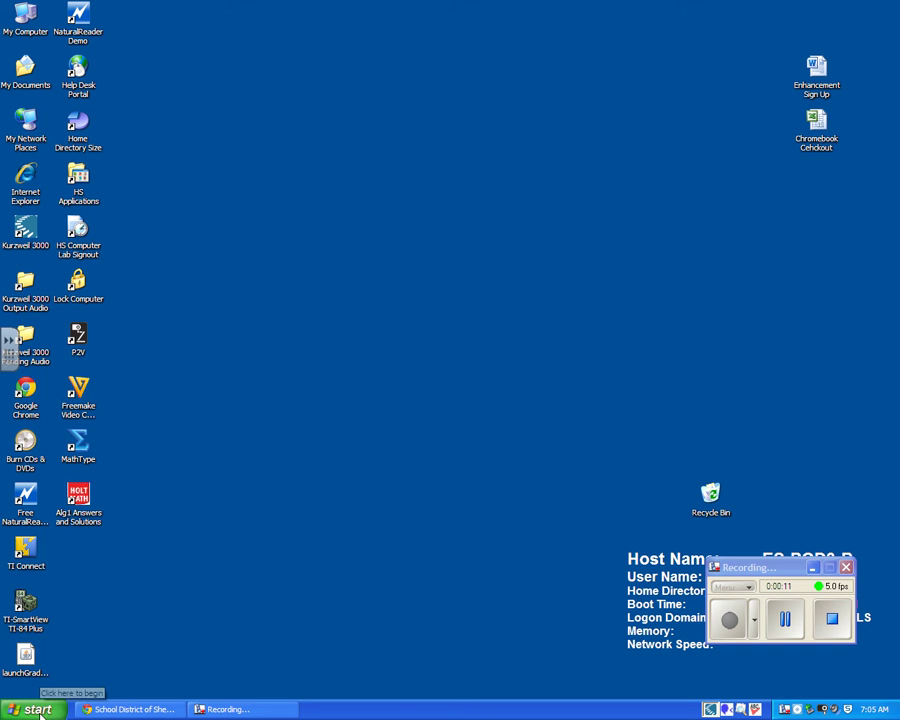
- Open Microsoft Excel with a blank workbook and maximize its window
{"action": "left_click", "coordinate": [44, 709]}
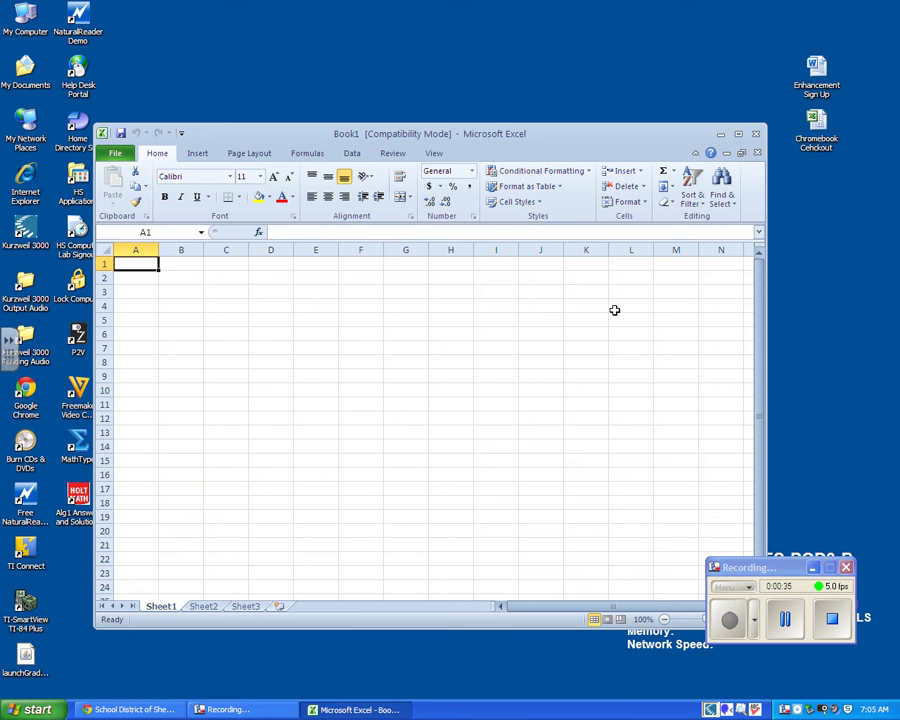
{"action": "left_click", "coordinate": [737, 135]}
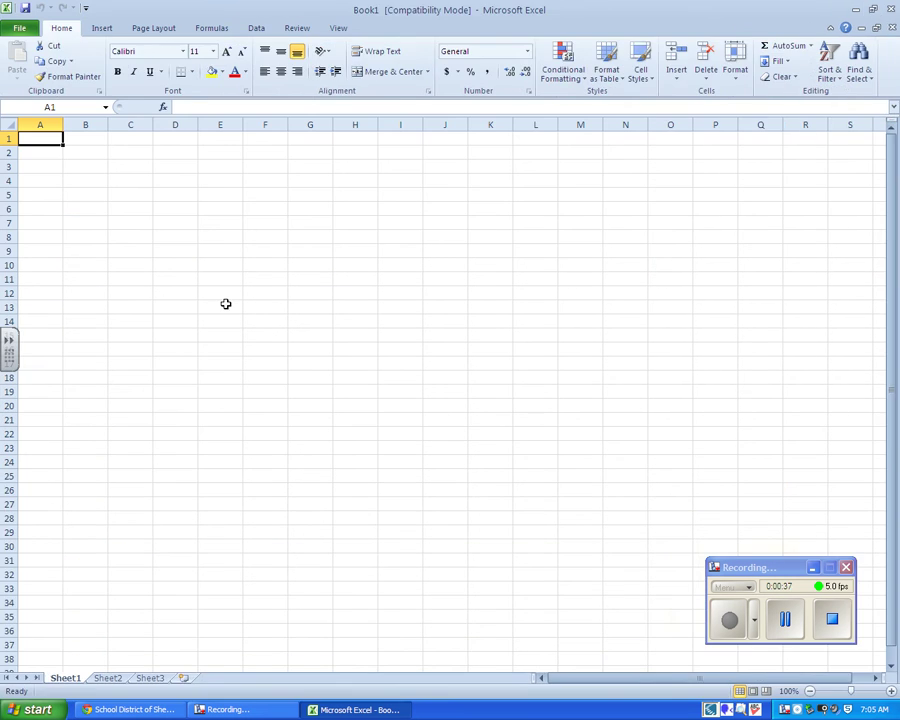
{"action": "left_click", "coordinate": [212, 236]}
{"action": "left_click", "coordinate": [217, 197]}
{"action": "left_click", "coordinate": [145, 197]}
{"action": "left_click", "coordinate": [85, 279]}
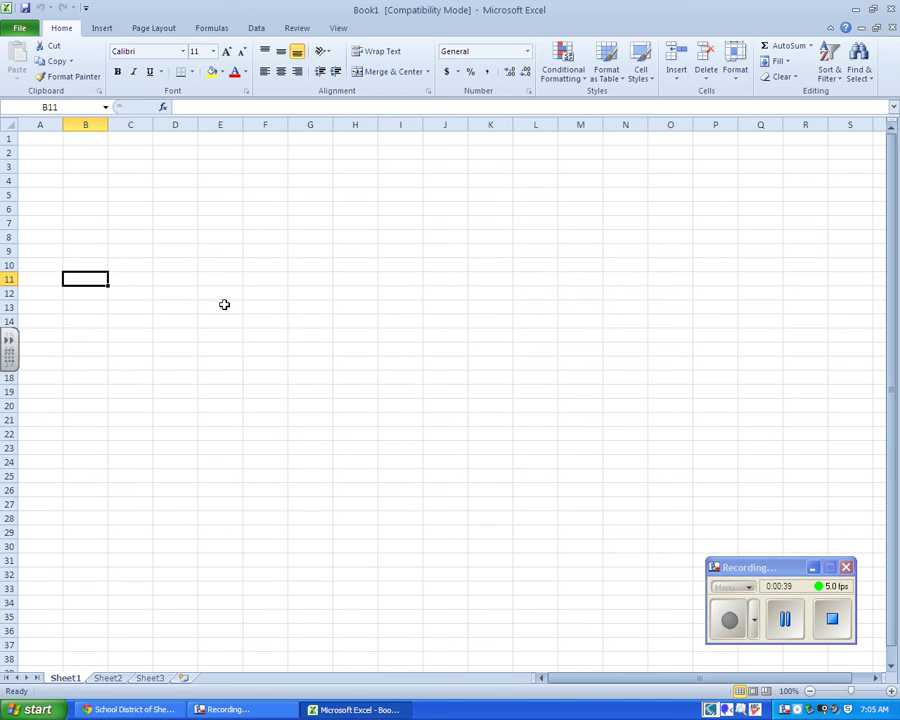
{"action": "left_click", "coordinate": [225, 303]}
{"action": "left_click", "coordinate": [257, 209]}
{"action": "left_click", "coordinate": [262, 180]}
{"action": "left_click", "coordinate": [133, 154]}
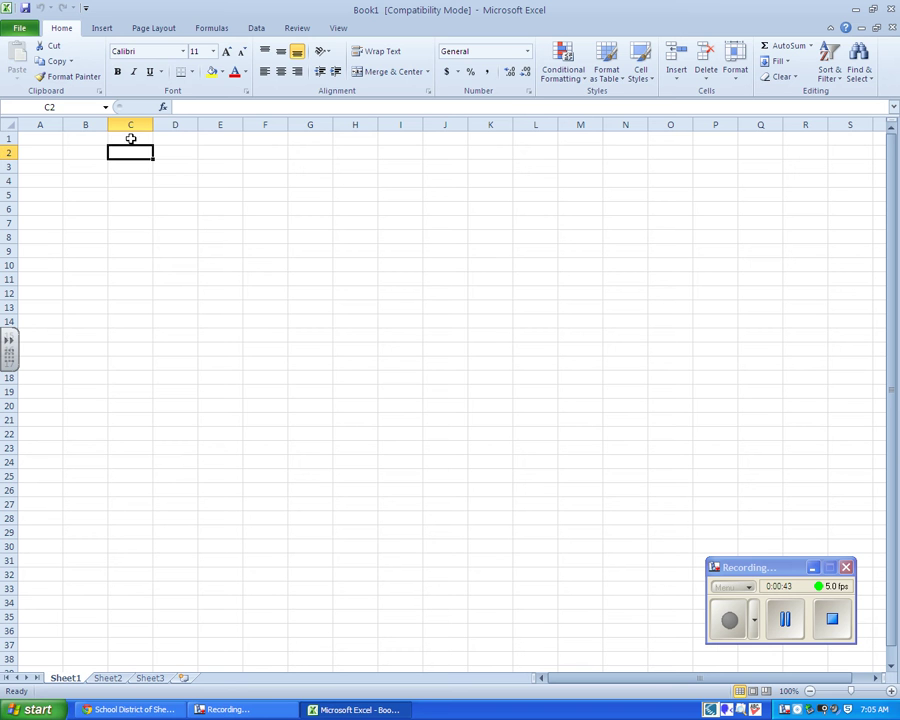
{"action": "left_click", "coordinate": [217, 337]}
{"action": "left_click", "coordinate": [249, 262]}
{"action": "left_click", "coordinate": [339, 262]}
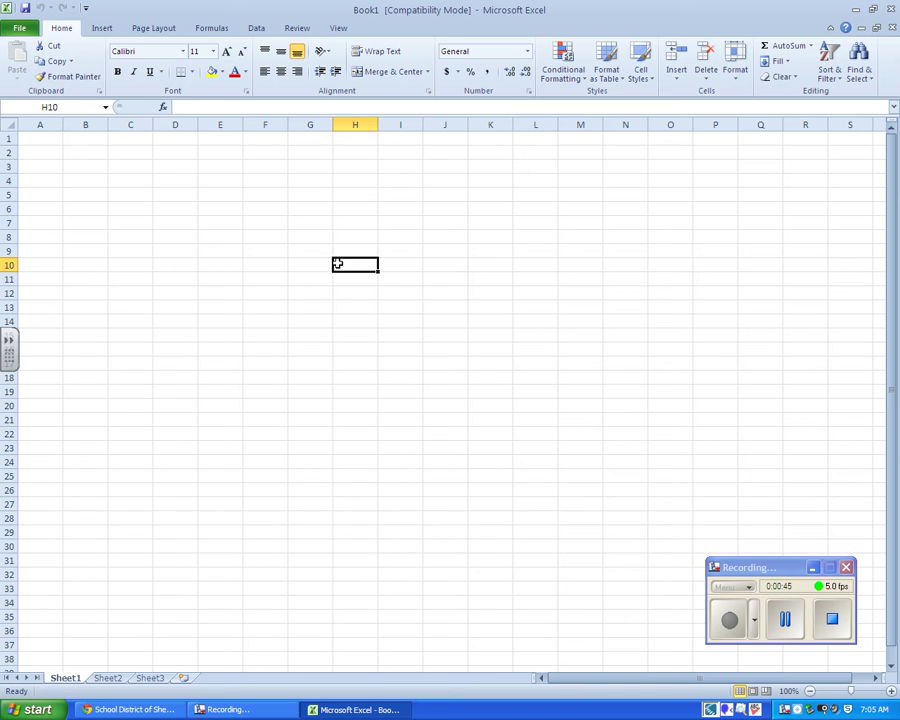
{"action": "left_click", "coordinate": [352, 335]}
{"action": "left_click", "coordinate": [133, 344]}
{"action": "left_click", "coordinate": [265, 279]}
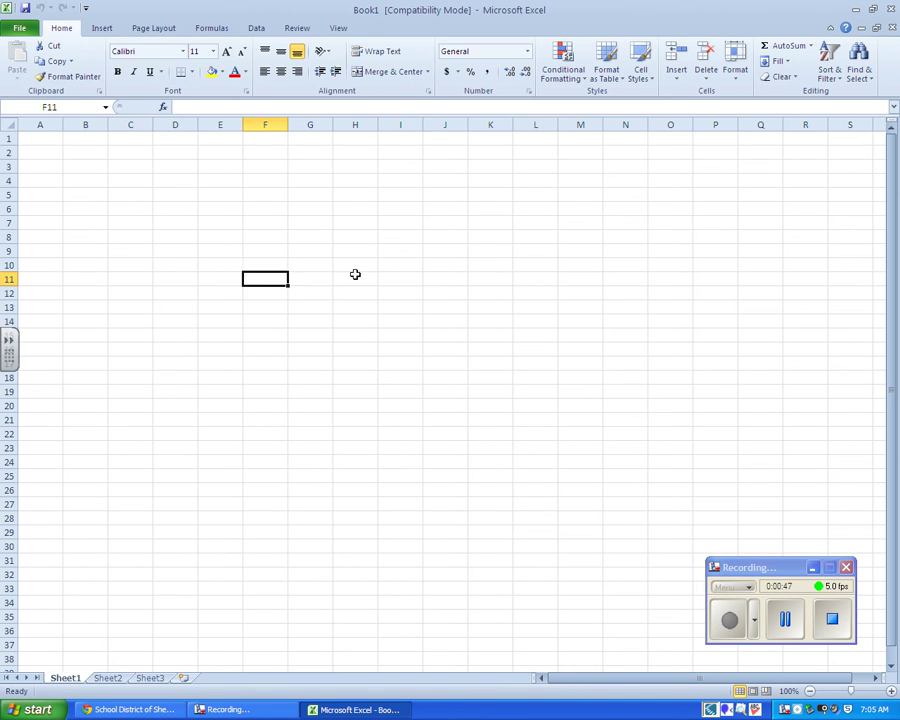
{"action": "left_click_drag", "start_coordinate": [490, 279], "coordinate": [482, 294]}
{"action": "left_click_drag", "start_coordinate": [175, 279], "coordinate": [175, 293]}
{"action": "left_click", "coordinate": [303, 215]}
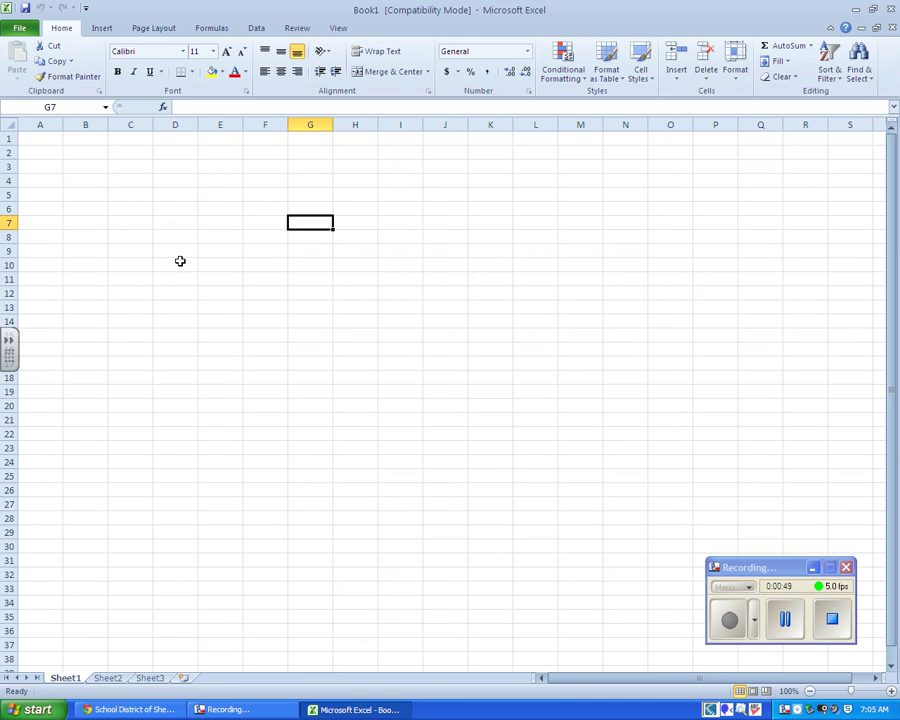
{"action": "left_click", "coordinate": [195, 211]}
{"action": "type", "text": "999"}
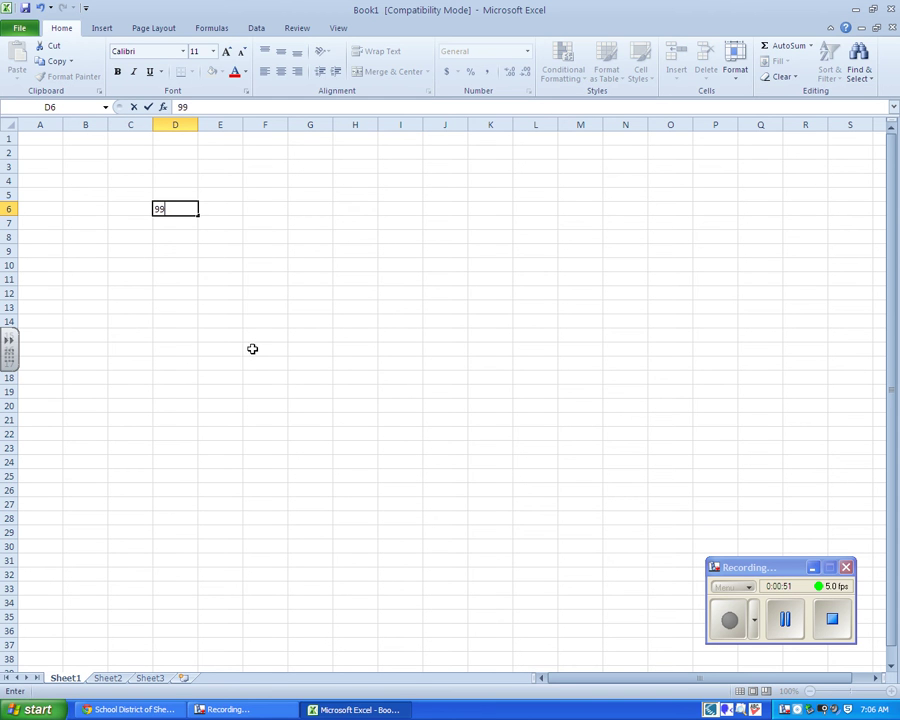
{"action": "key", "text": "BackSpace"}
{"action": "key", "text": "BackSpace"}
{"action": "key", "text": "BackSpace"}
{"action": "type", "text": "dfhsdfh"}
{"action": "key", "text": "BackSpace"}
{"action": "key", "text": "BackSpace"}
{"action": "key", "text": "BackSpace"}
{"action": "key", "text": "BackSpace"}
{"action": "key", "text": "BackSpace"}
{"action": "key", "text": "BackSpace"}
{"action": "key", "text": "BackSpace"}
{"action": "left_click", "coordinate": [194, 376]}
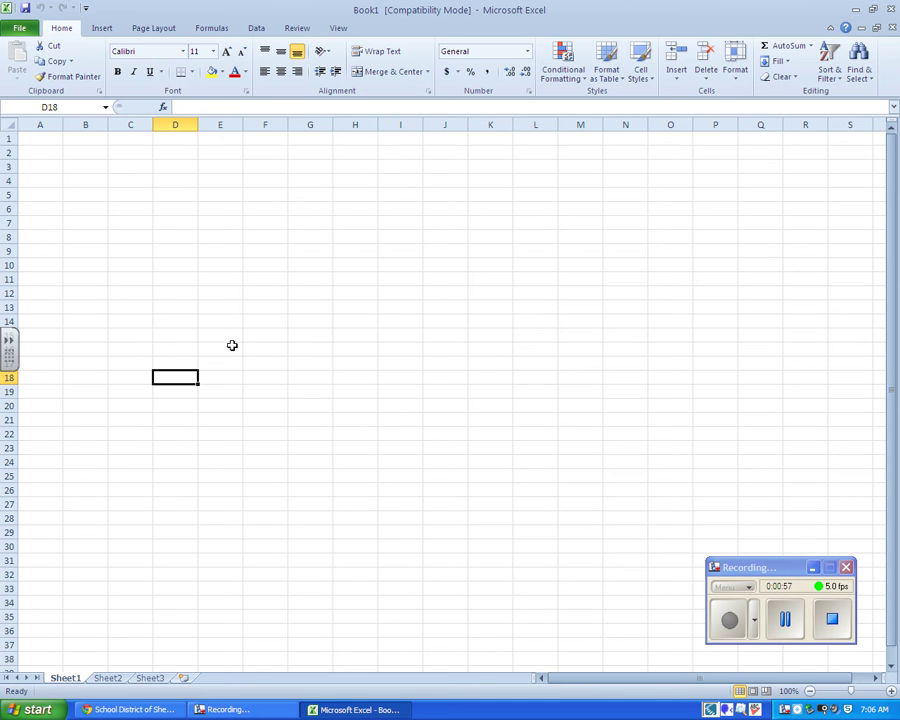
{"action": "left_click", "coordinate": [289, 317]}
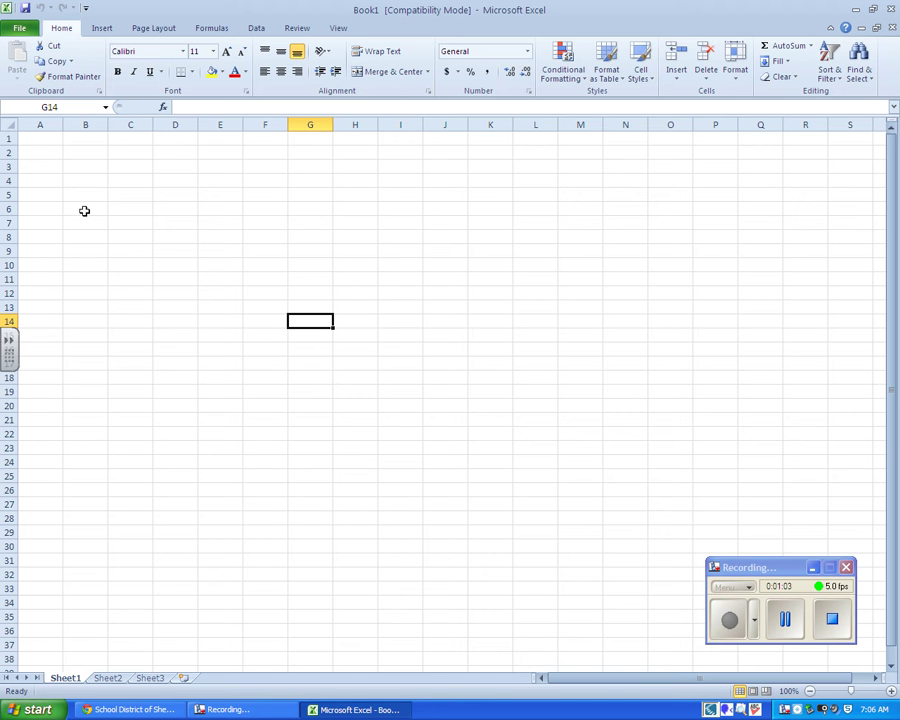
- Enter the column heading "Number of Rubber Bands (x)" in cell A1
{"action": "left_click", "coordinate": [41, 140]}
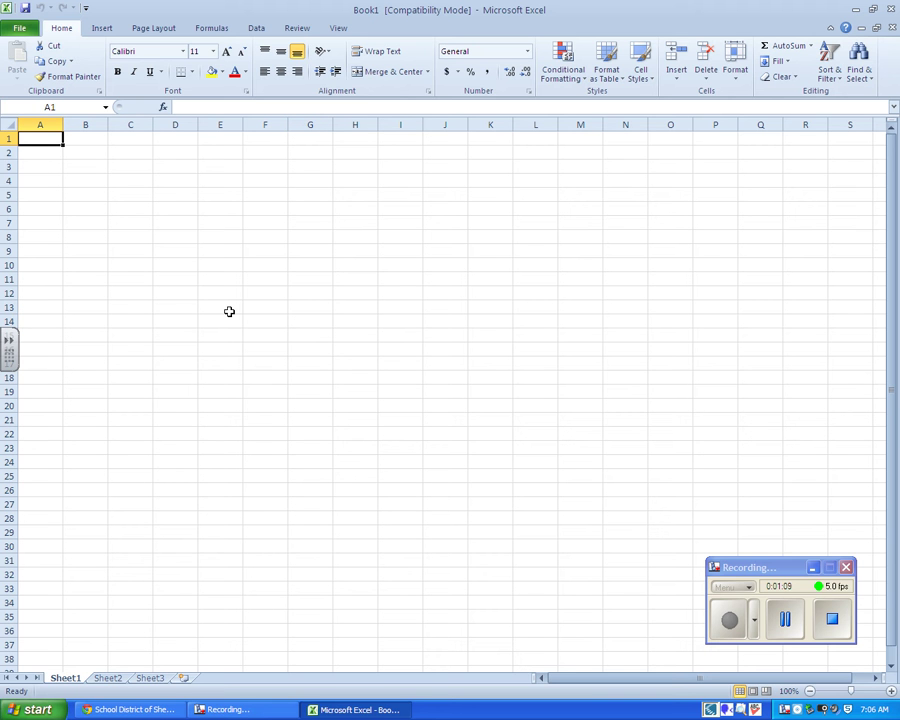
{"action": "type", "text": "Nu"}
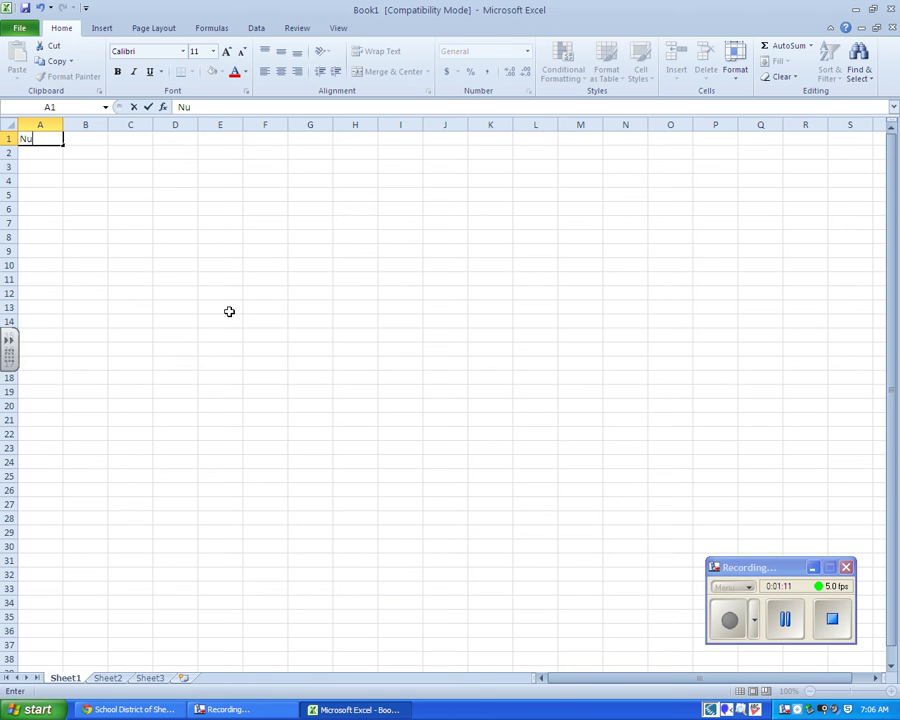
{"action": "type", "text": "mber of Ru"}
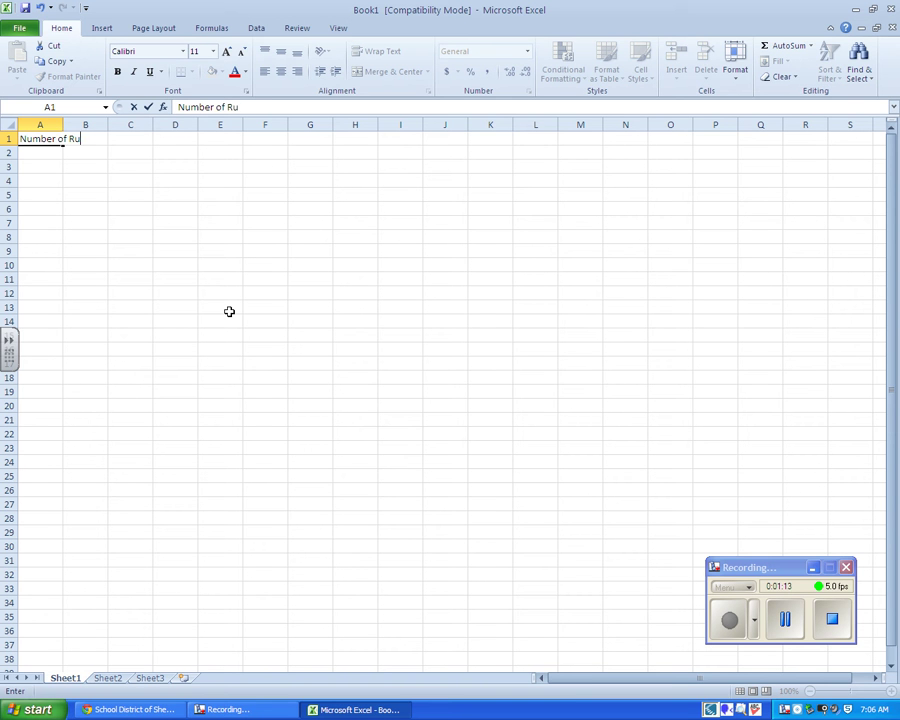
{"action": "type", "text": "bber Bands (x"}
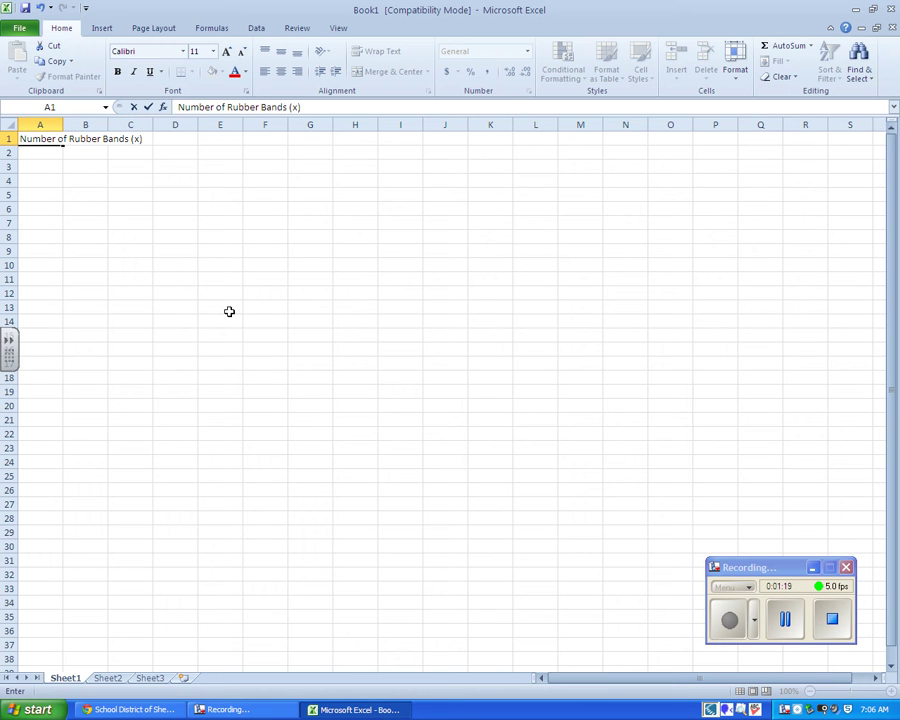
{"action": "left_click", "coordinate": [194, 320]}
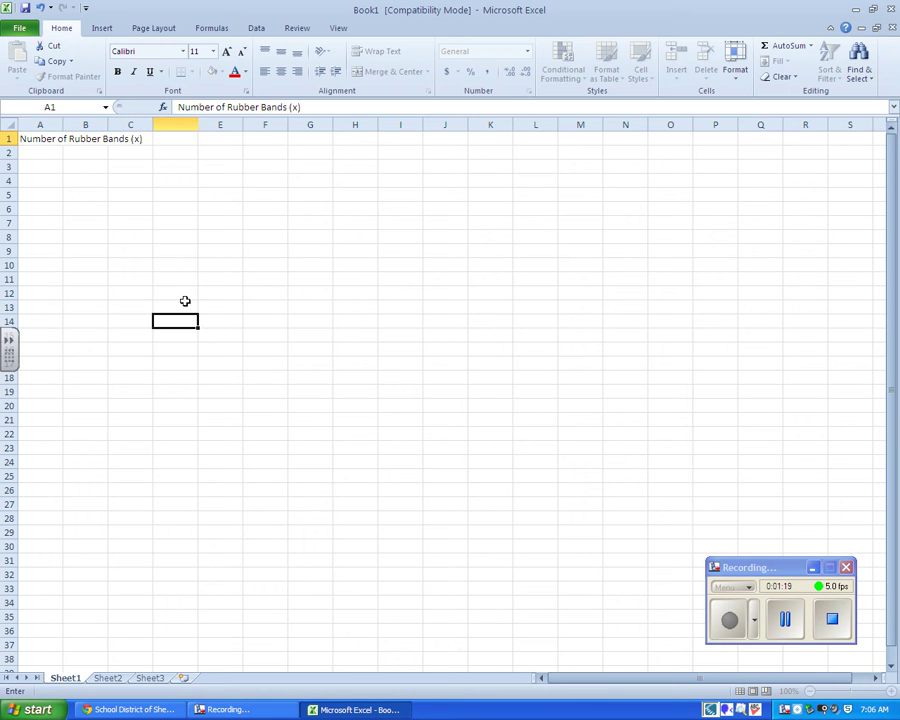
- Widen column A so that the whole rubber band heading fits inside it
{"action": "left_click", "coordinate": [47, 140]}
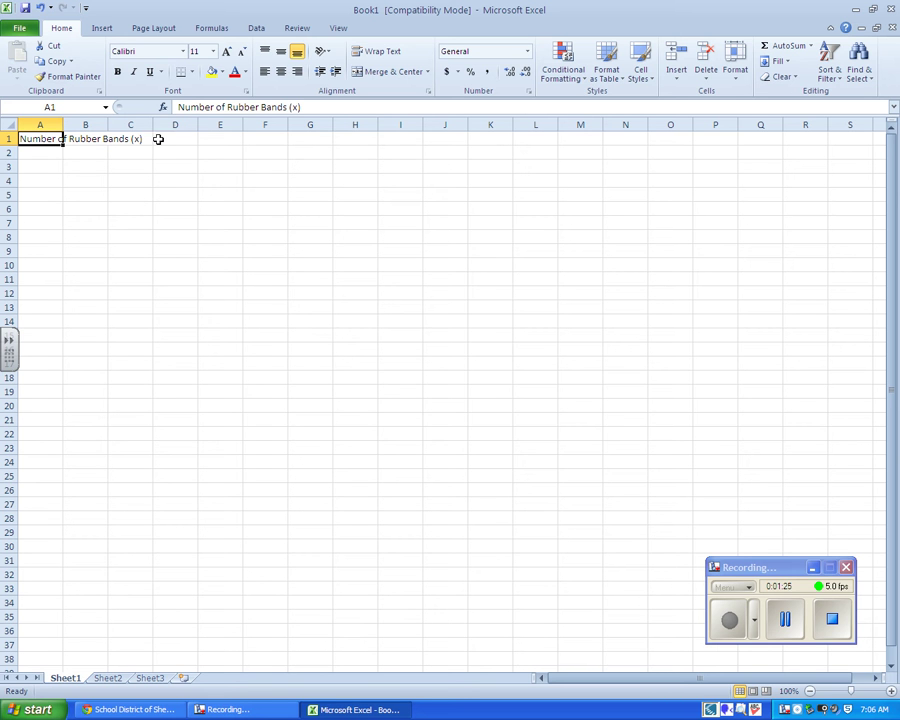
{"action": "left_click", "coordinate": [114, 190]}
{"action": "left_click_drag", "start_coordinate": [63, 125], "coordinate": [146, 126]}
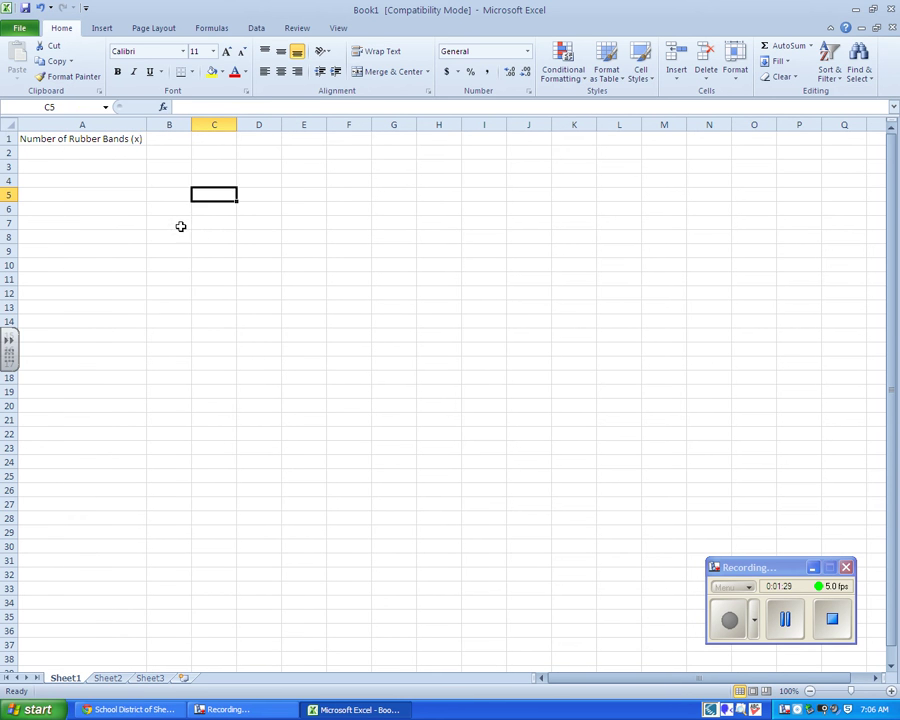
{"action": "left_click", "coordinate": [194, 222]}
{"action": "left_click", "coordinate": [227, 390]}
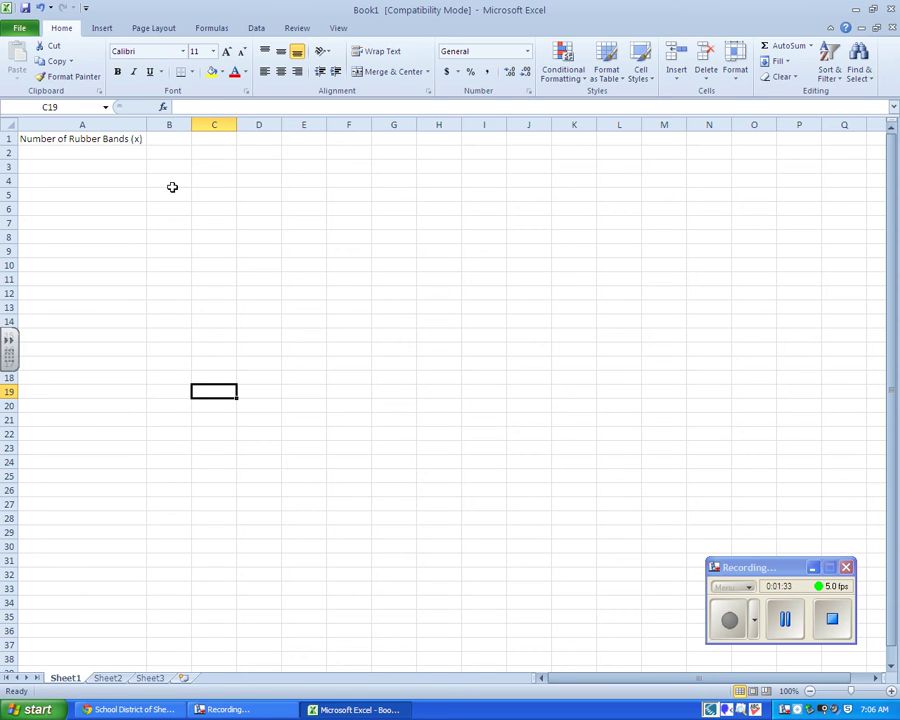
- Enter the column heading "Jump Distance in cm. (y)" in cell B1
{"action": "left_click", "coordinate": [169, 140]}
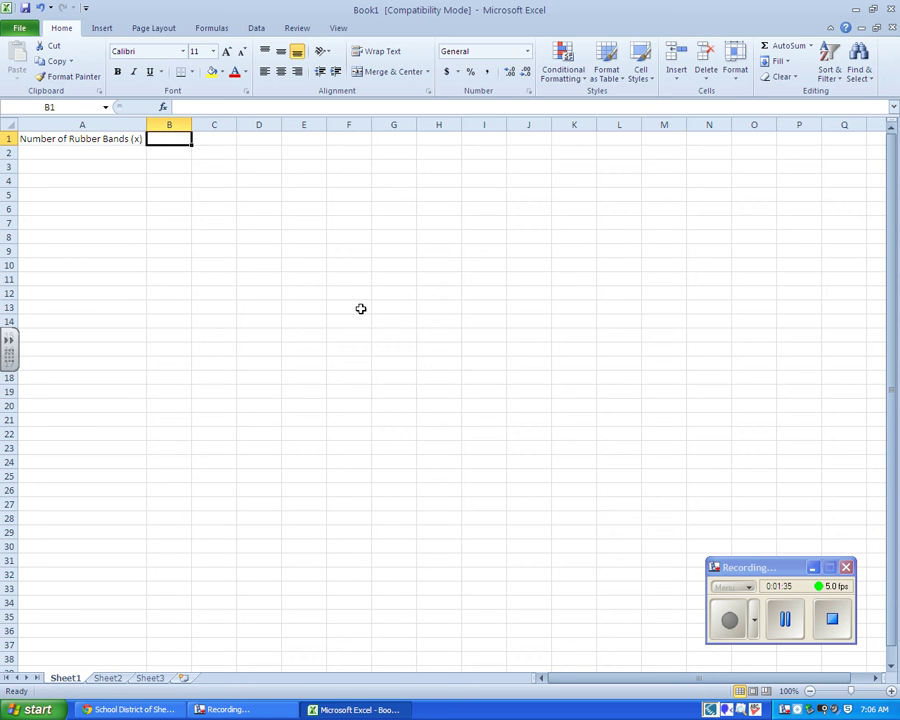
{"action": "type", "text": "Ju"}
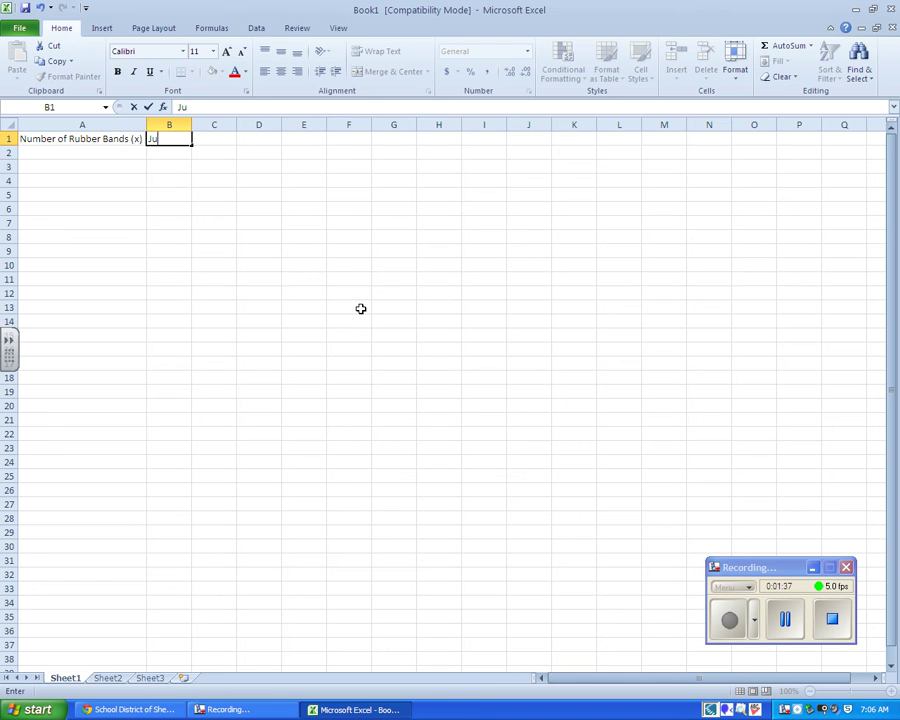
{"action": "type", "text": "mp in Distance"}
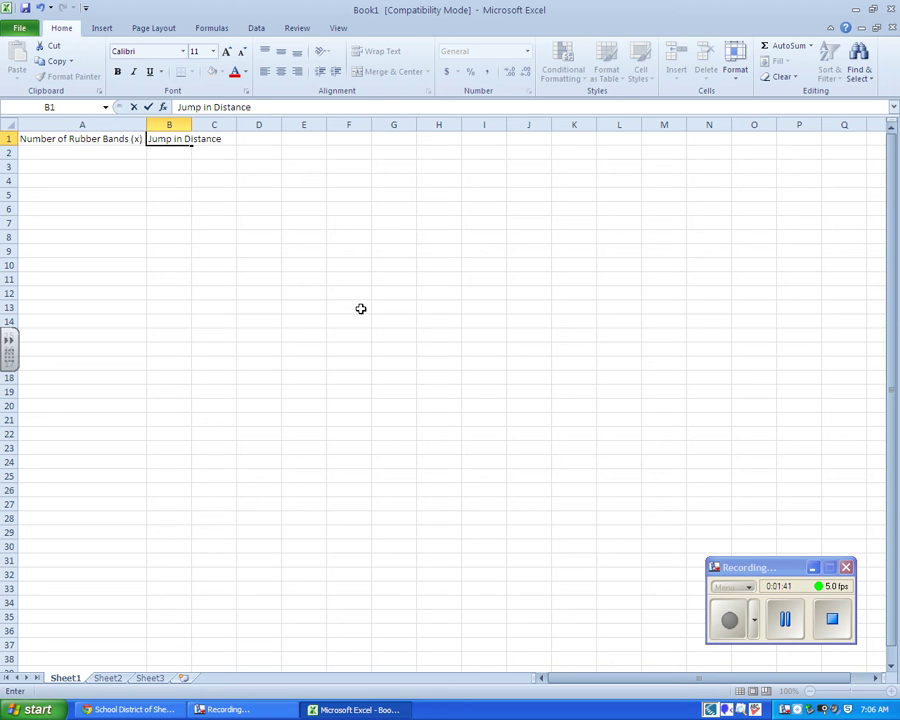
{"action": "key", "text": "BackSpace"}
{"action": "key", "text": "BackSpace"}
{"action": "key", "text": "BackSpace"}
{"action": "key", "text": "BackSpace"}
{"action": "key", "text": "BackSpace"}
{"action": "key", "text": "BackSpace"}
{"action": "key", "text": "BackSpace"}
{"action": "type", "text": "Distance"}
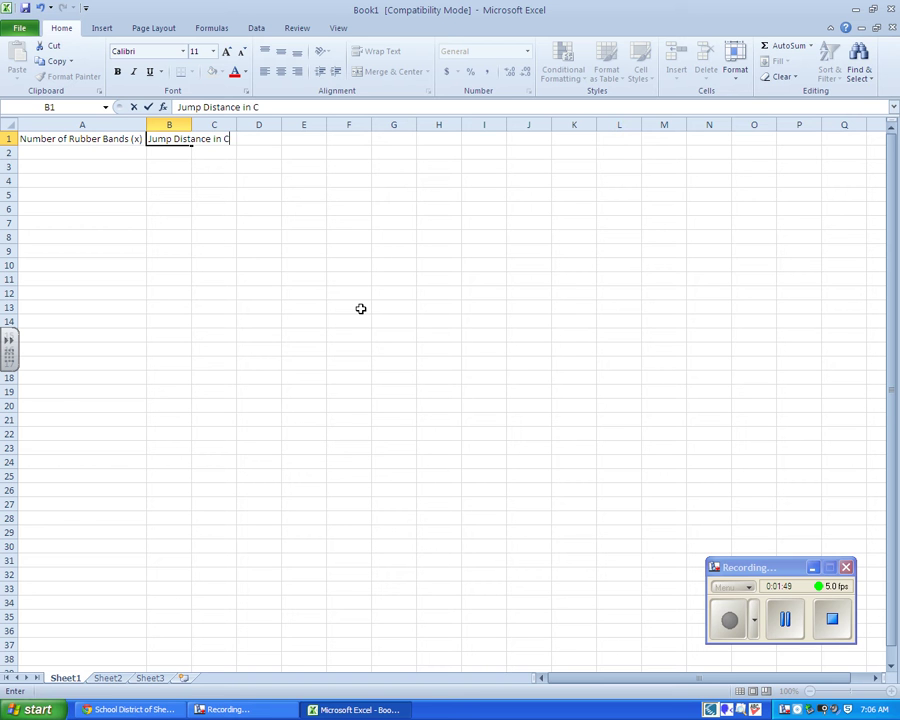
{"action": "type", "text": "in cm. (y"}
{"action": "left_click", "coordinate": [258, 348]}
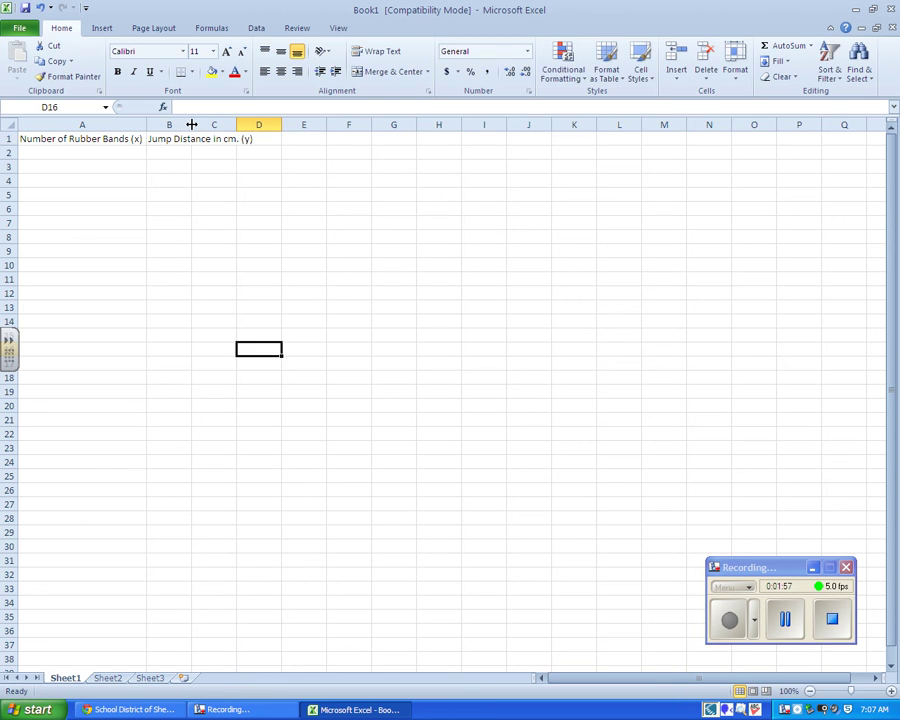
- Widen column B so that the whole jump distance heading fits inside it
{"action": "left_click_drag", "start_coordinate": [191, 124], "coordinate": [256, 124]}
{"action": "left_click", "coordinate": [270, 243]}
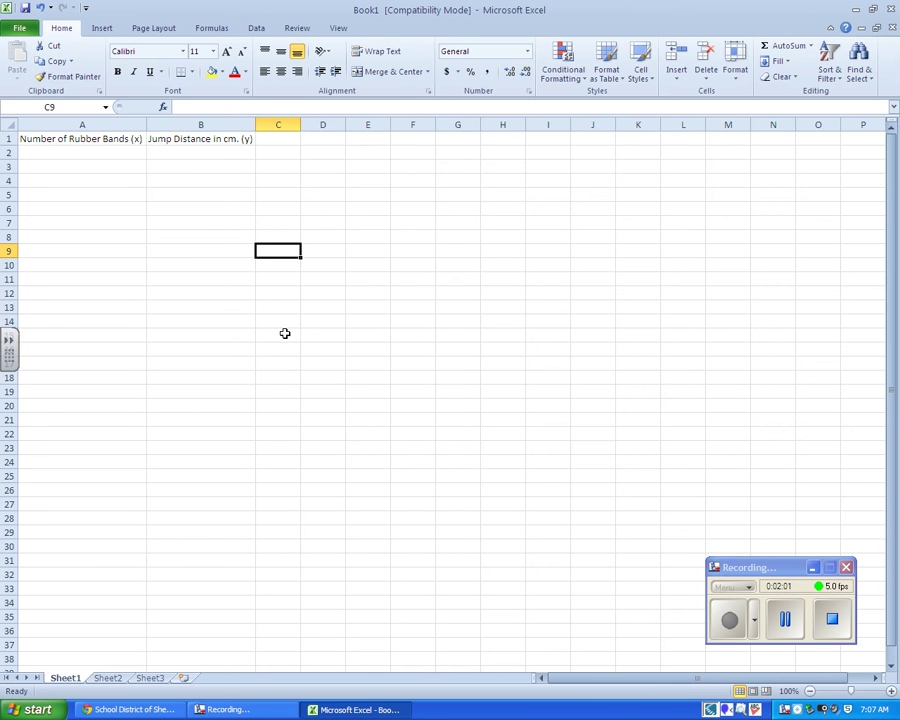
{"action": "left_click", "coordinate": [112, 406]}
{"action": "left_click", "coordinate": [201, 384]}
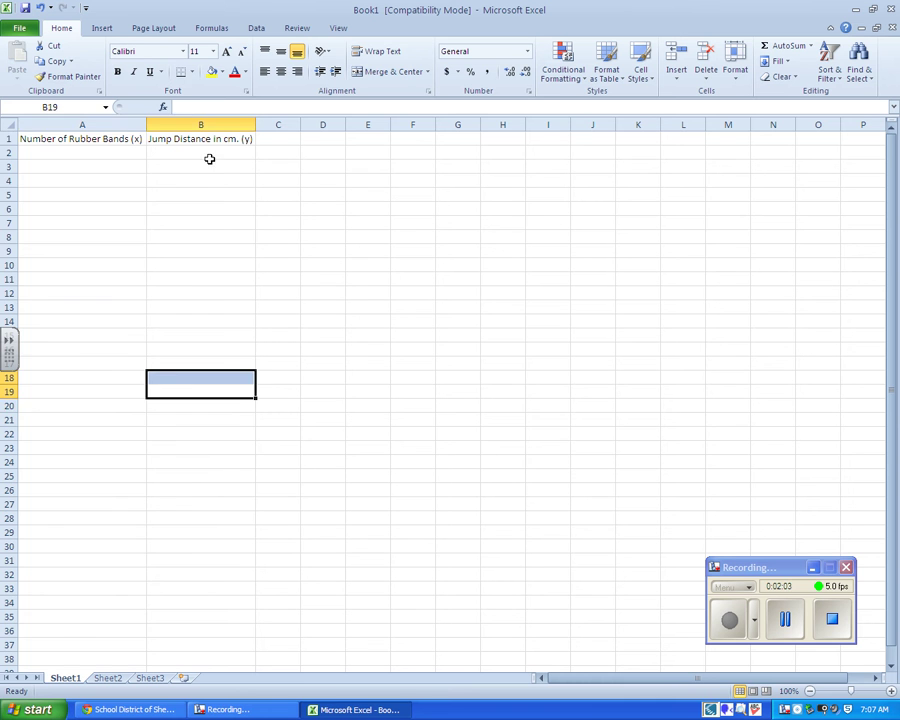
{"action": "left_click", "coordinate": [118, 122]}
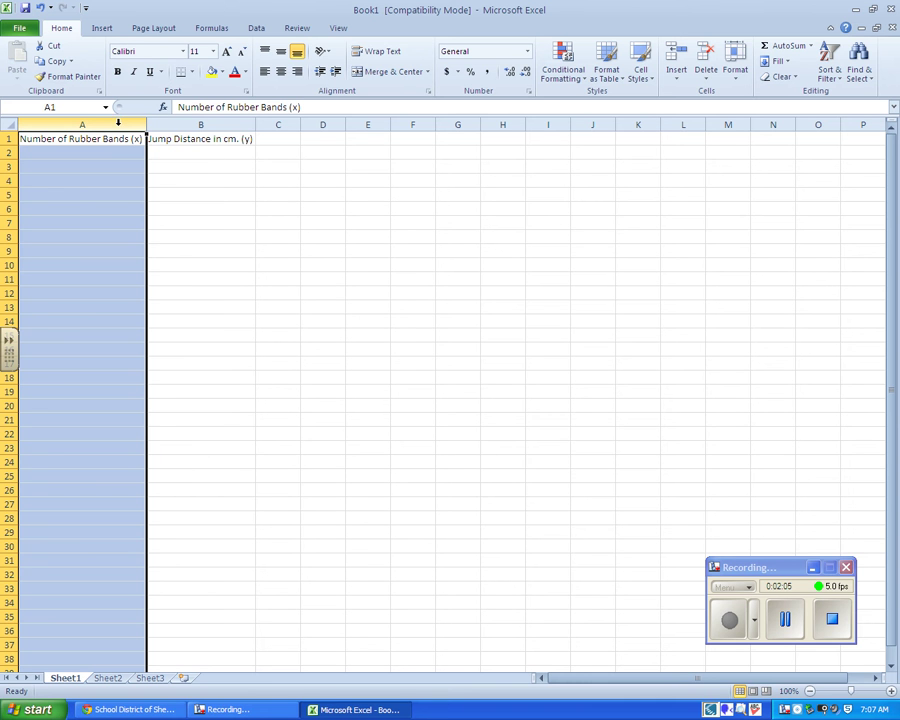
{"action": "left_click", "coordinate": [189, 122]}
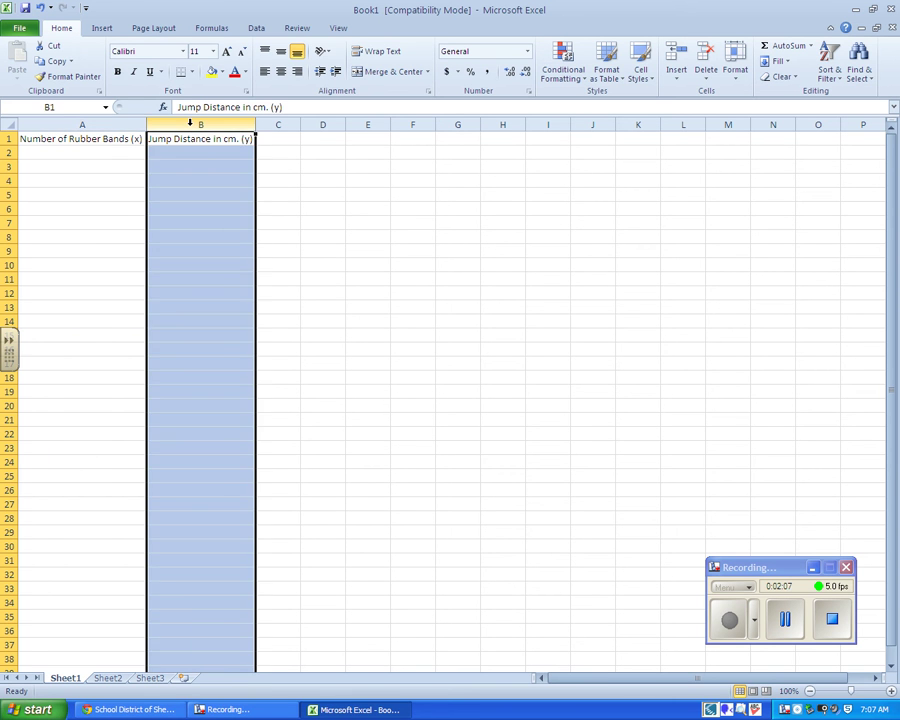
{"action": "left_click", "coordinate": [10, 139]}
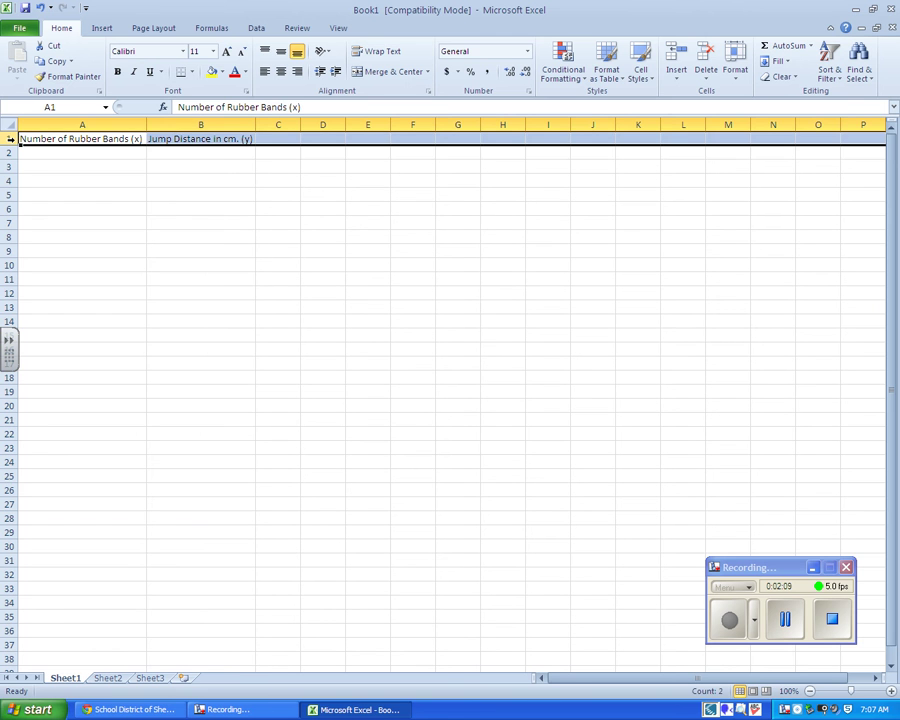
{"action": "left_click", "coordinate": [103, 309]}
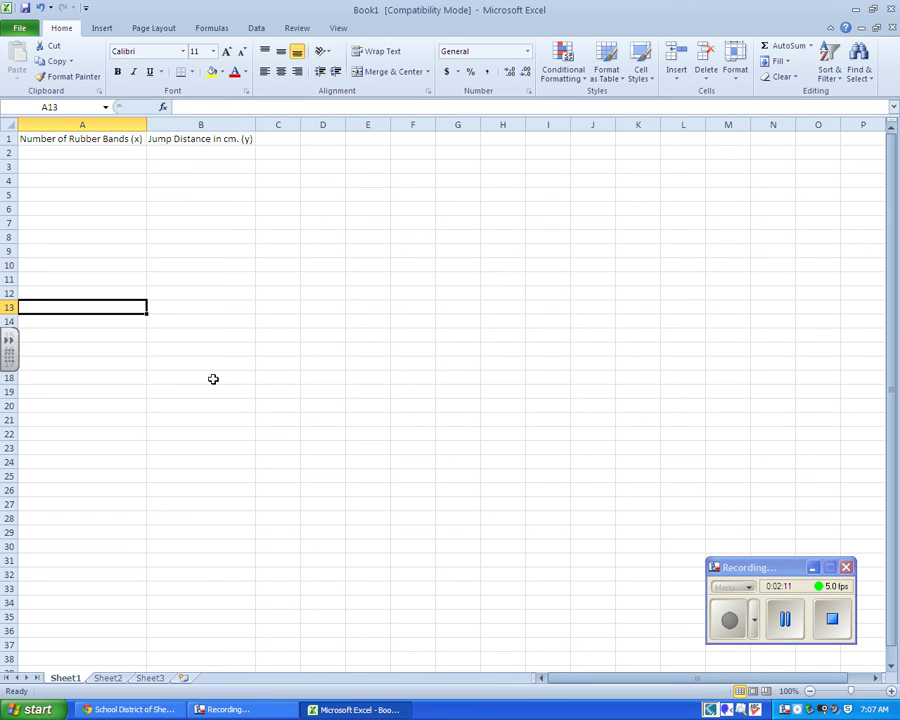
{"action": "left_click", "coordinate": [251, 262]}
{"action": "left_click_drag", "start_coordinate": [325, 378], "coordinate": [325, 366]}
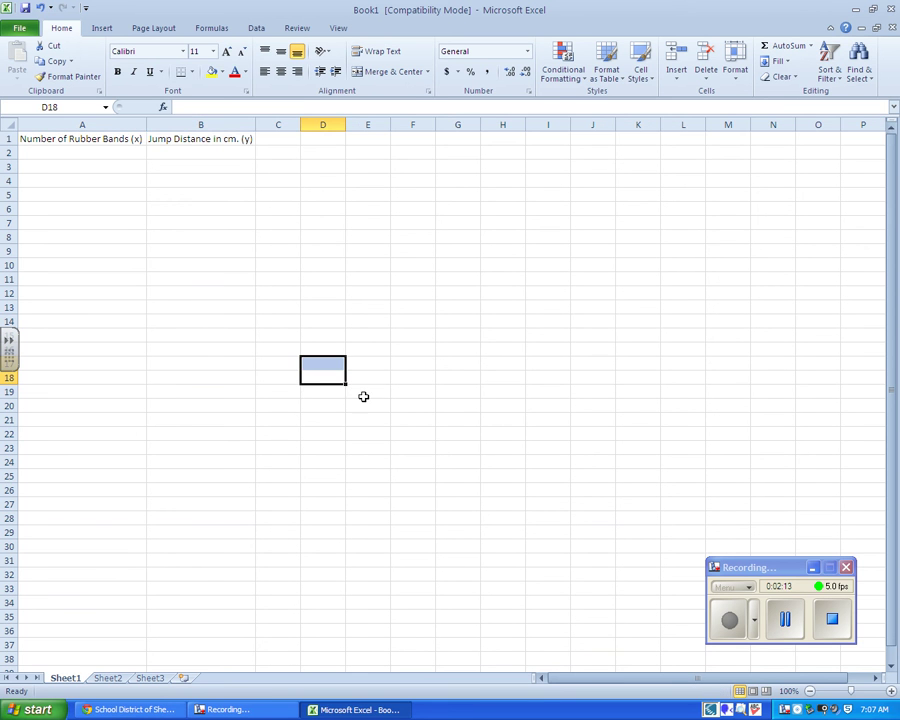
- Enter the rubber band counts 2, 4, 6, 8 and 10 in cells A2 through A6
{"action": "left_click", "coordinate": [108, 155]}
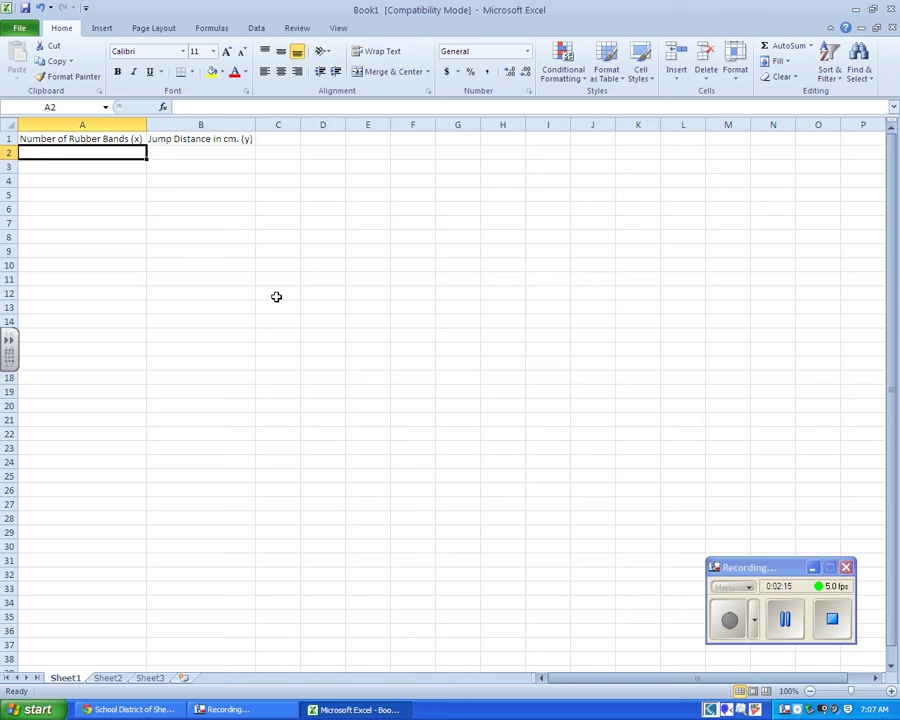
{"action": "type", "text": "2"}
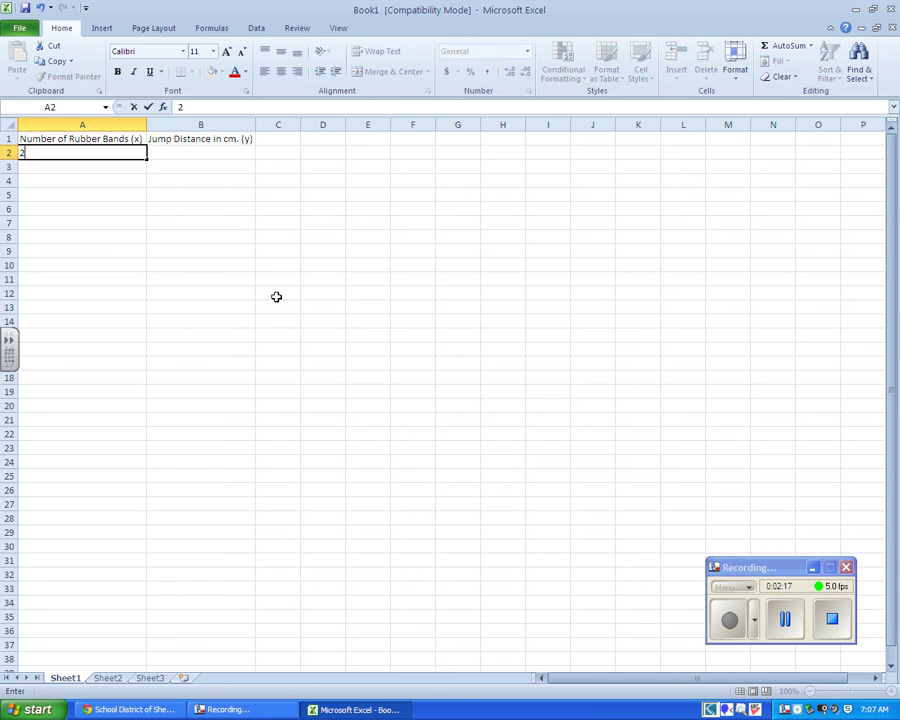
{"action": "key", "text": "Return"}
{"action": "type", "text": "4"}
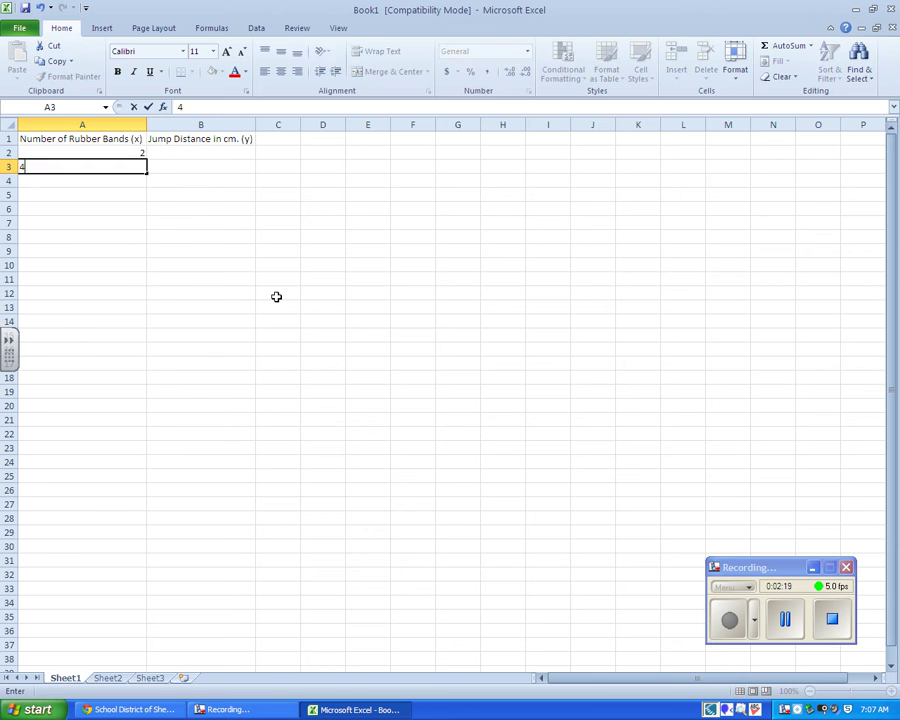
{"action": "key", "text": "Return"}
{"action": "type", "text": "6"}
{"action": "key", "text": "Return"}
{"action": "type", "text": "8"}
{"action": "key", "text": "Return"}
{"action": "type", "text": "41"}
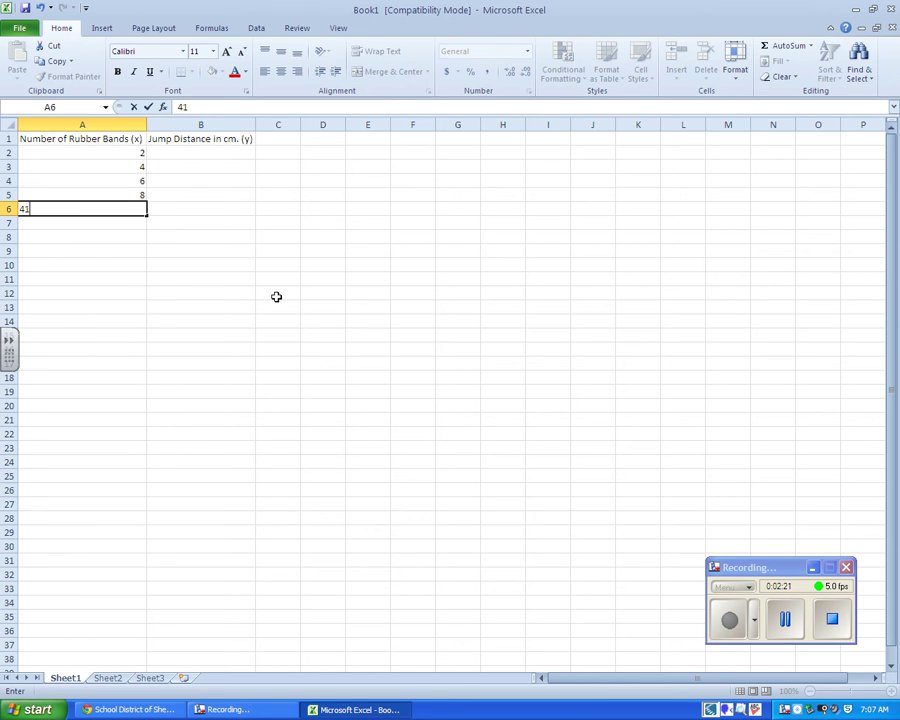
{"action": "type", "text": "0"}
{"action": "key", "text": "Return"}
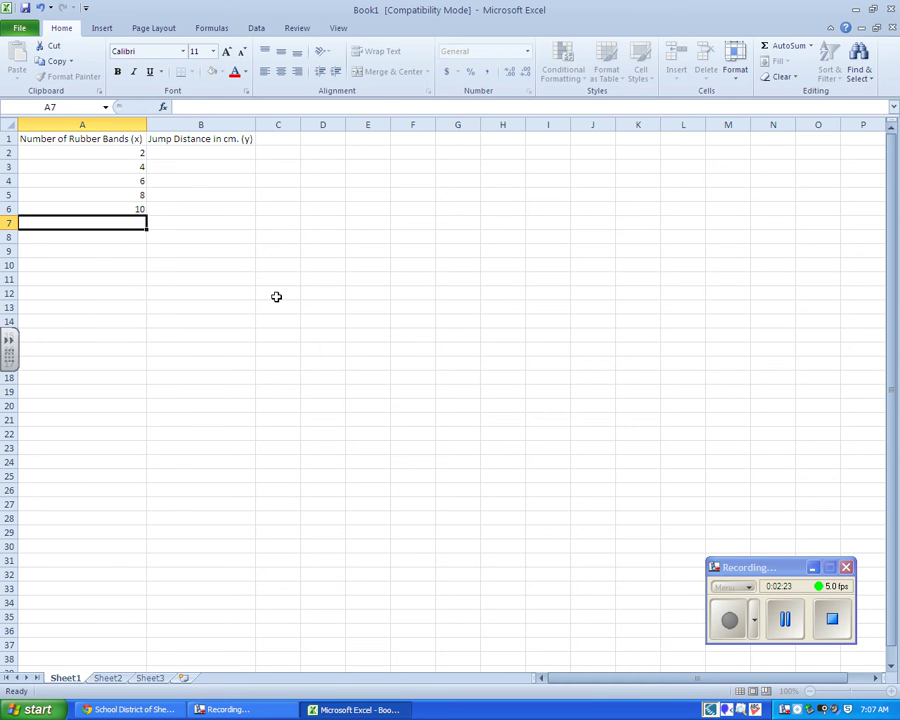
- Enter the rubber band counts 12 and 14 in cells A7 and A8
{"action": "type", "text": "12"}
{"action": "key", "text": "Return"}
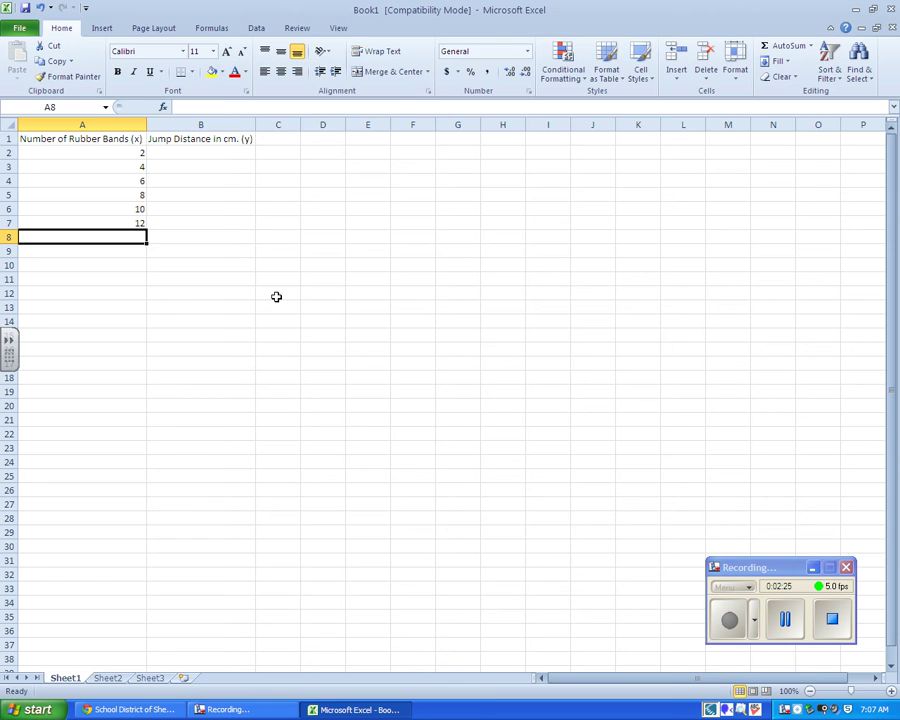
{"action": "type", "text": "14"}
{"action": "key", "text": "Return"}
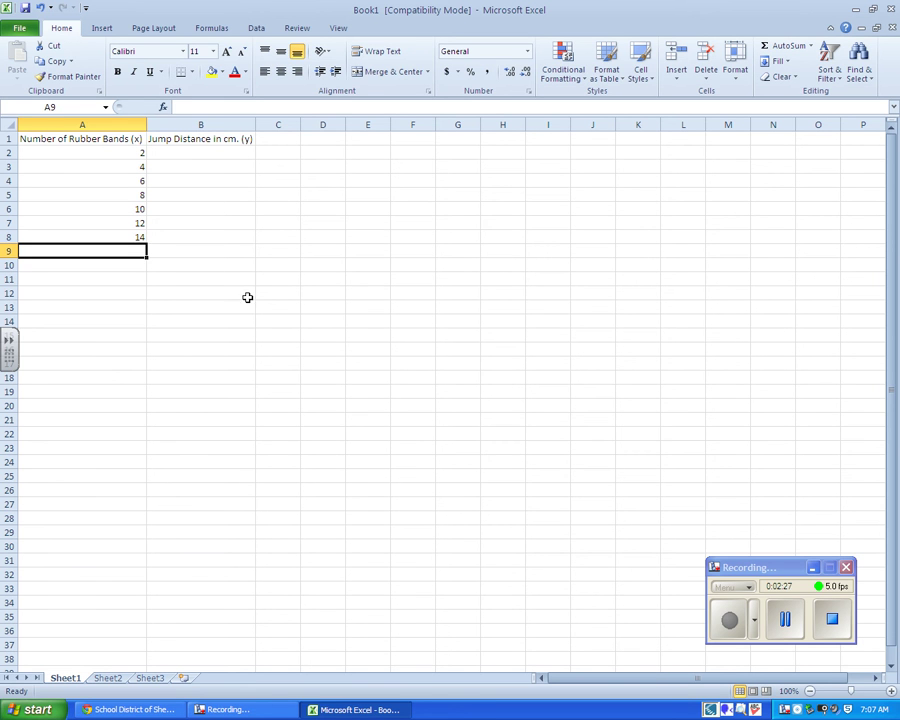
{"action": "left_click", "coordinate": [246, 321]}
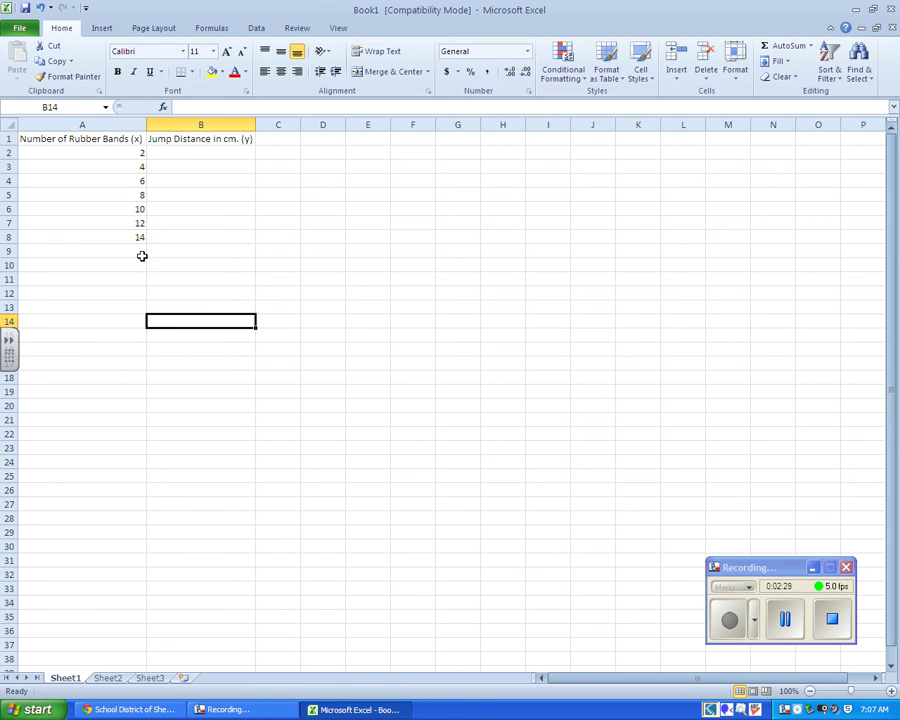
- Centre the rubber band counts in cells A2 through A8 horizontally
{"action": "left_click", "coordinate": [98, 148]}
{"action": "key", "text": "Right"}
{"action": "key", "text": "Down"}
{"action": "key", "text": "Down"}
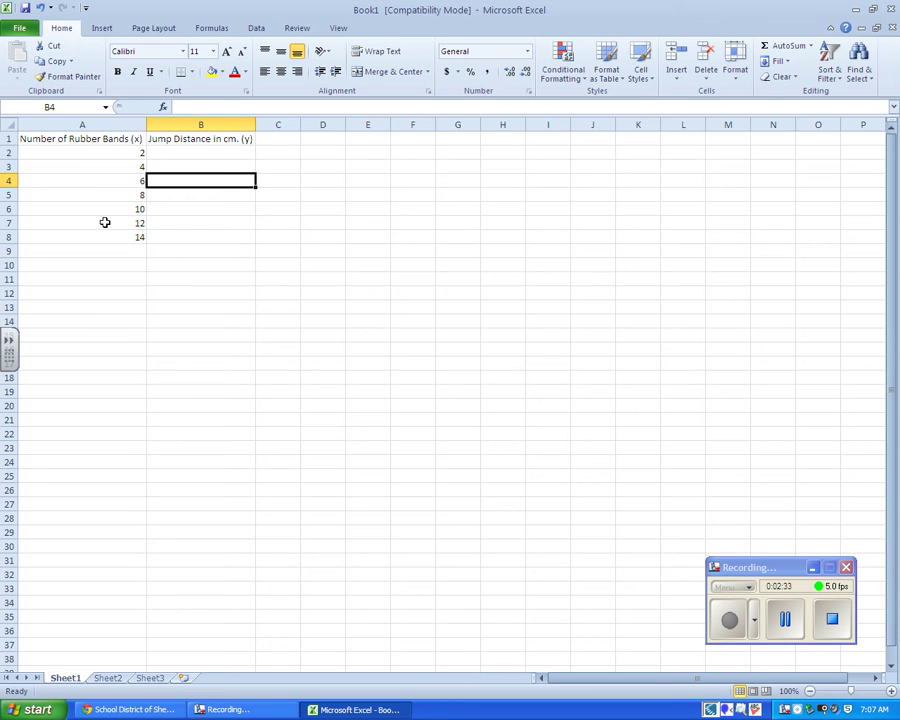
{"action": "left_click_drag", "start_coordinate": [94, 154], "coordinate": [100, 232]}
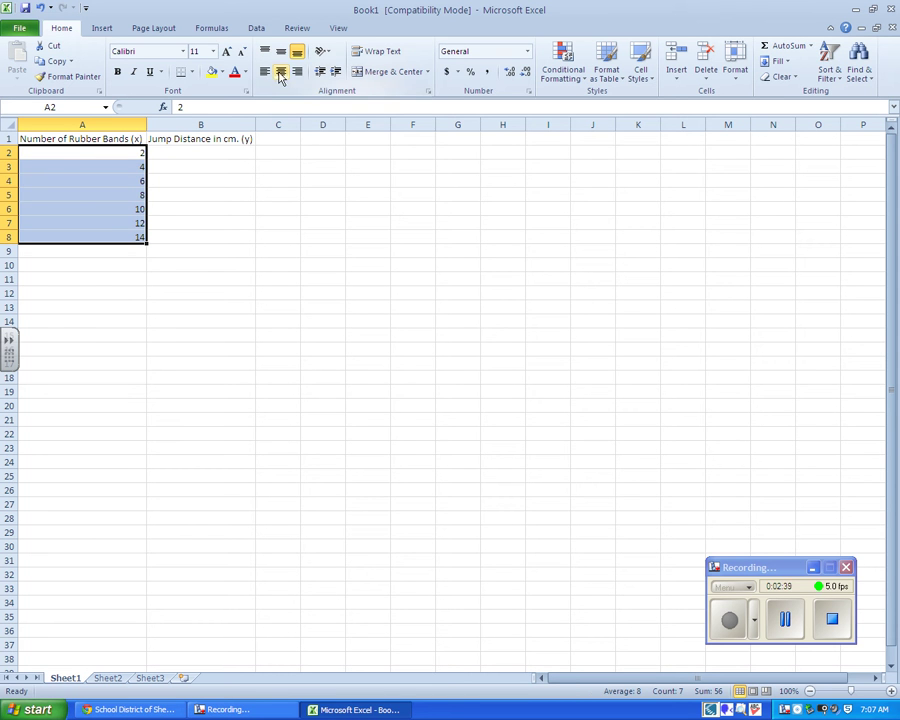
{"action": "left_click", "coordinate": [281, 77]}
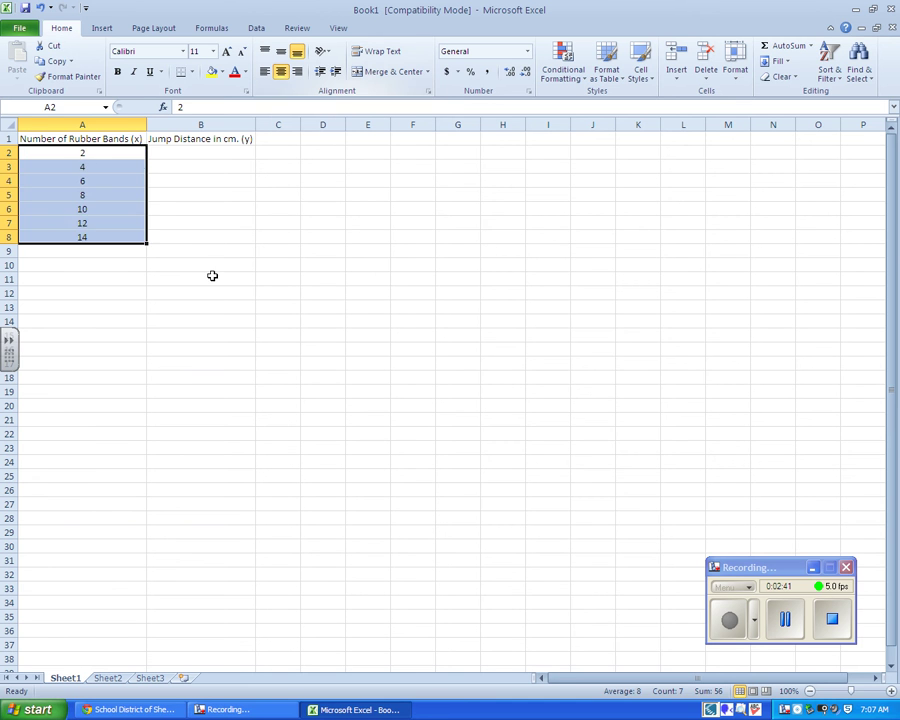
{"action": "left_click", "coordinate": [161, 318]}
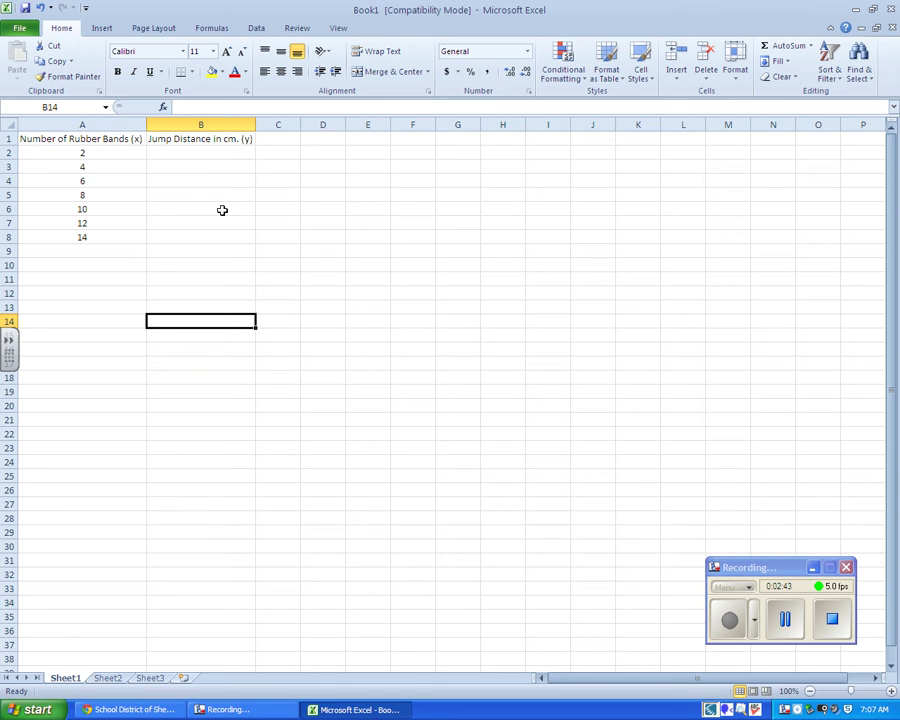
- Enter the jump distances 25, 60, 80, 110, 160, 200 and 245 in cells B2 through B8
{"action": "left_click", "coordinate": [197, 155]}
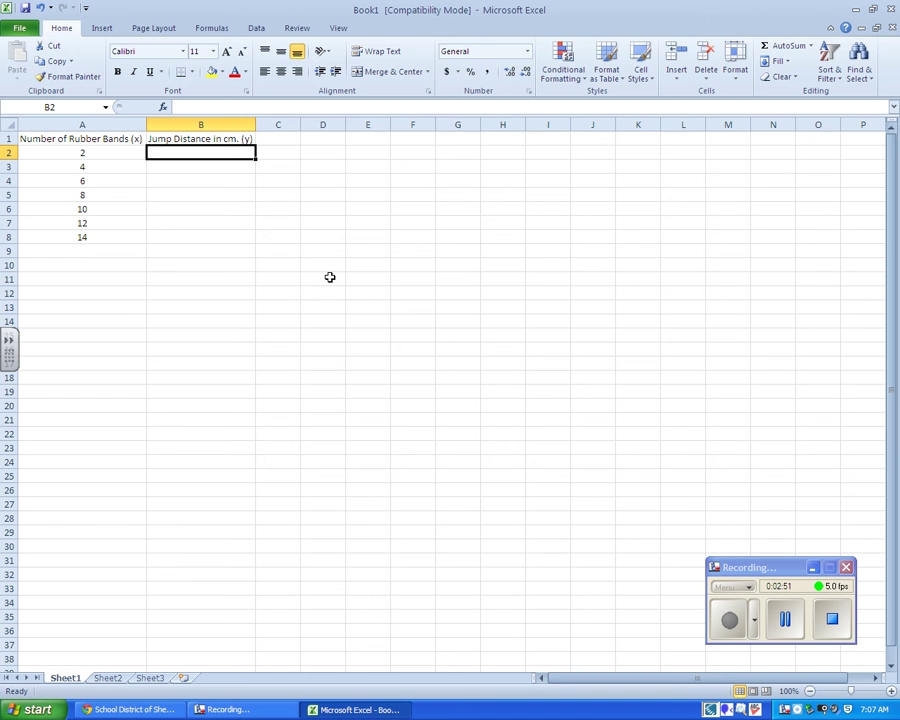
{"action": "type", "text": "25"}
{"action": "key", "text": "Return"}
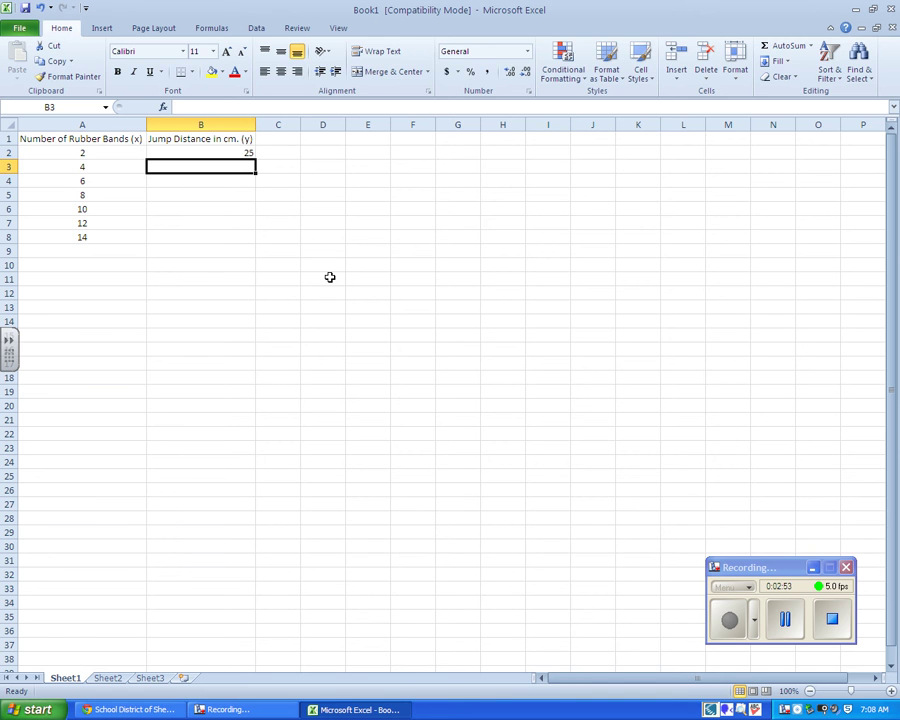
{"action": "type", "text": "60"}
{"action": "key", "text": "Return"}
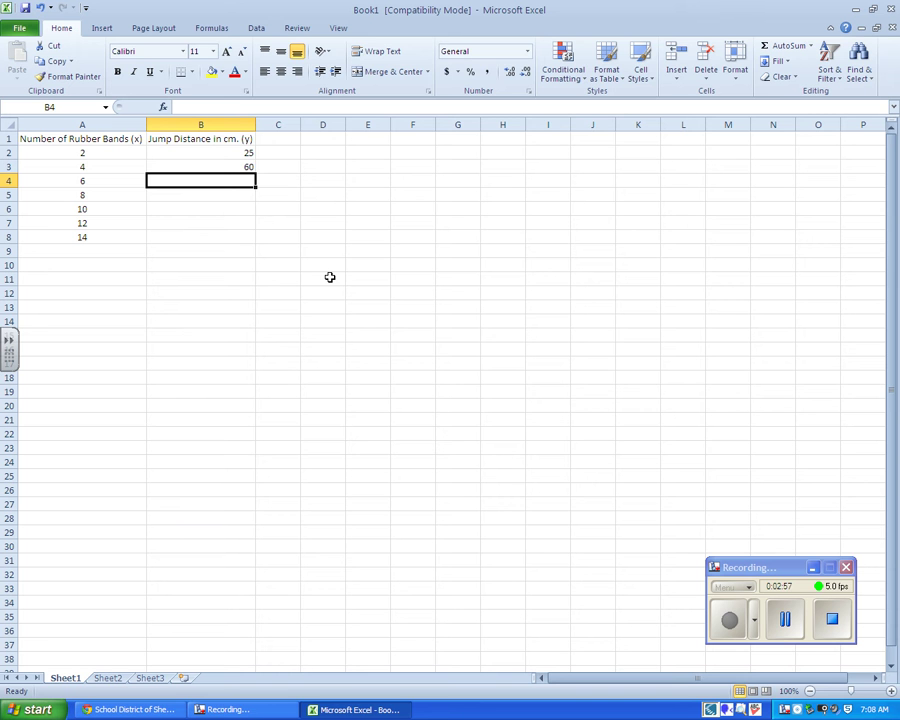
{"action": "type", "text": "80"}
{"action": "key", "text": "Return"}
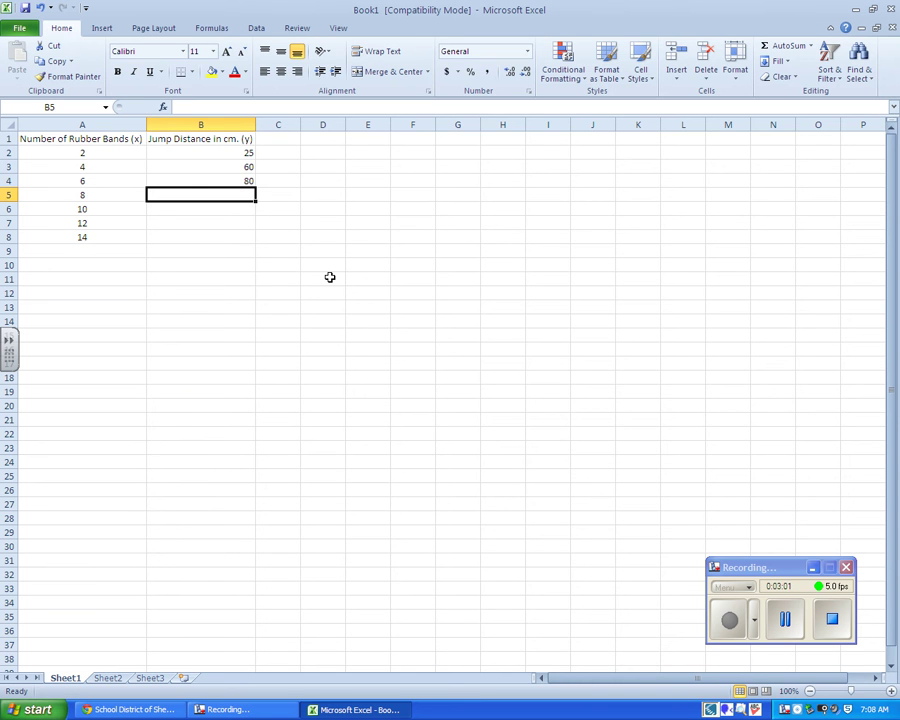
{"action": "type", "text": "110"}
{"action": "key", "text": "Return"}
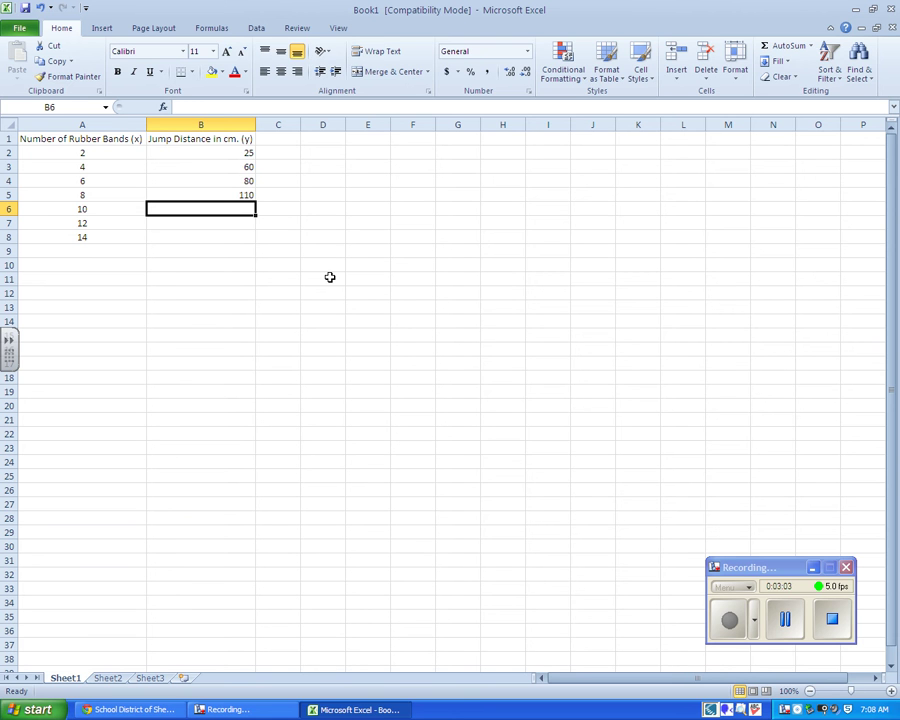
{"action": "type", "text": "1"}
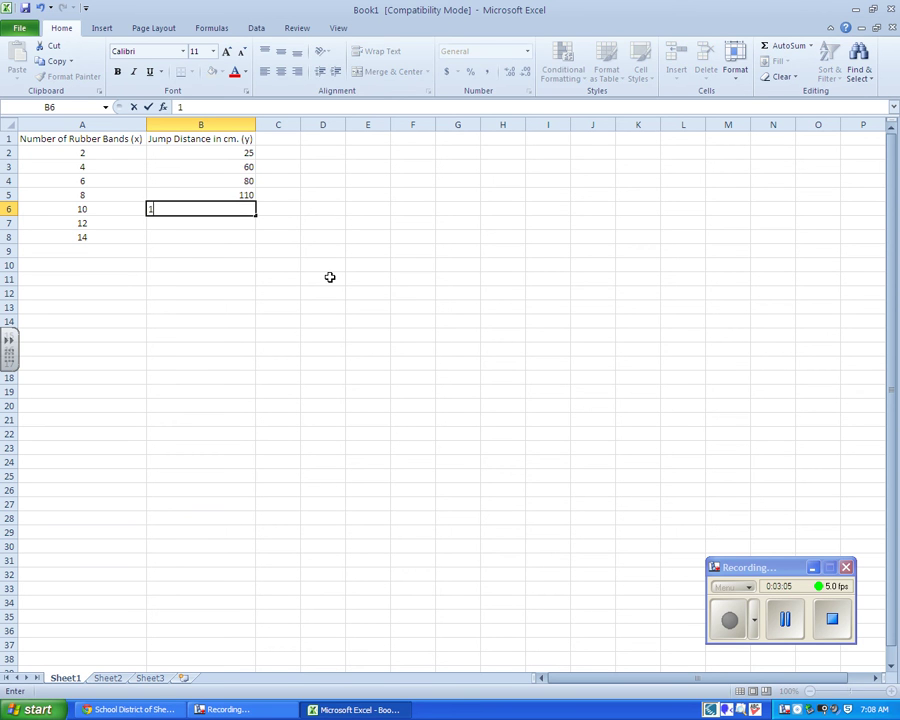
{"action": "type", "text": "60"}
{"action": "key", "text": "Return"}
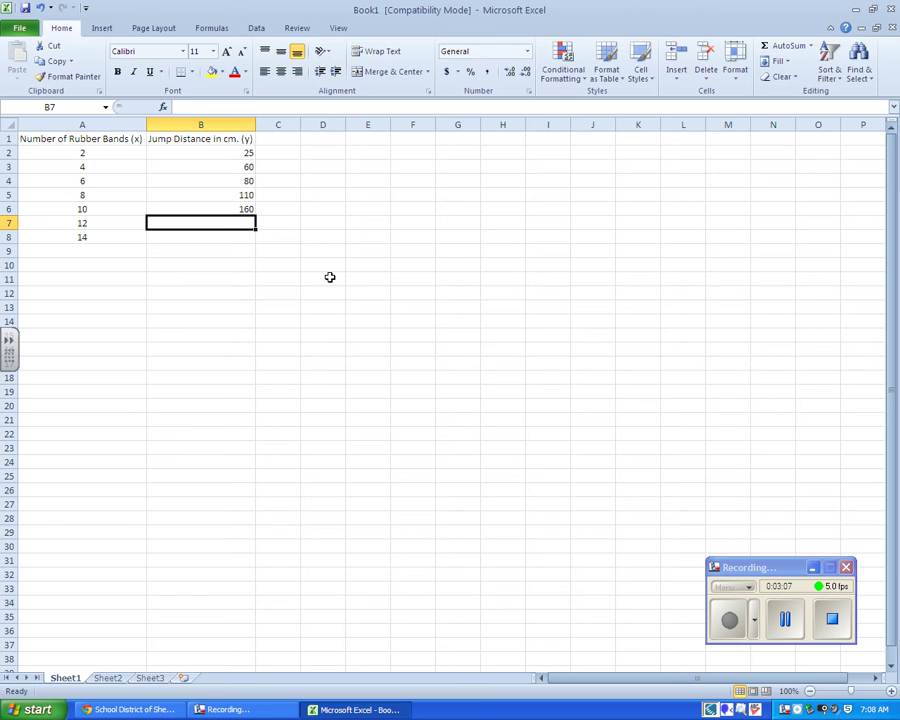
{"action": "type", "text": "200"}
{"action": "key", "text": "Return"}
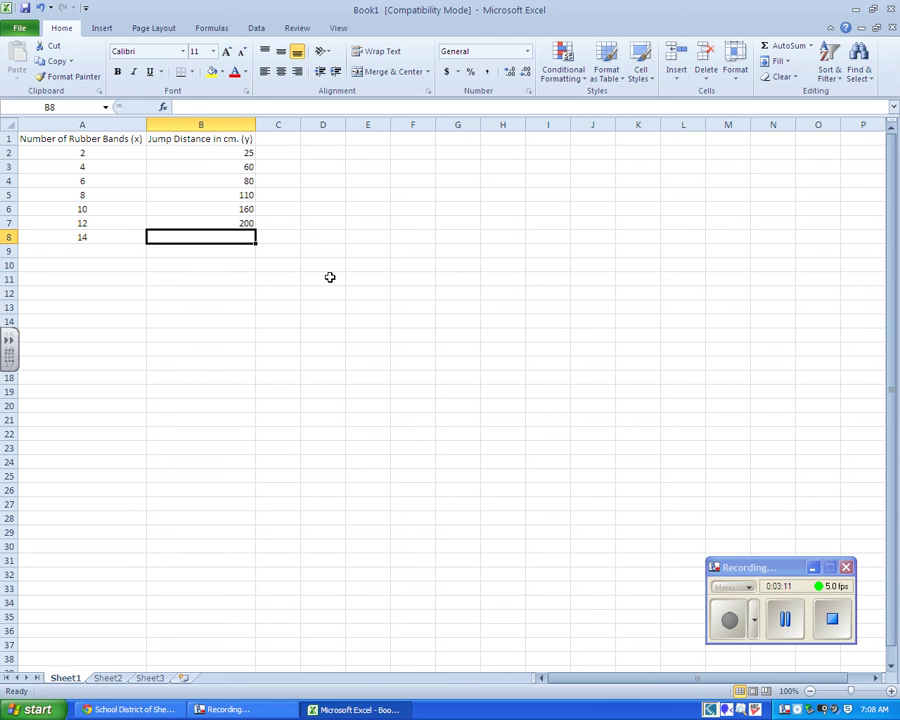
{"action": "type", "text": "245"}
{"action": "key", "text": "Return"}
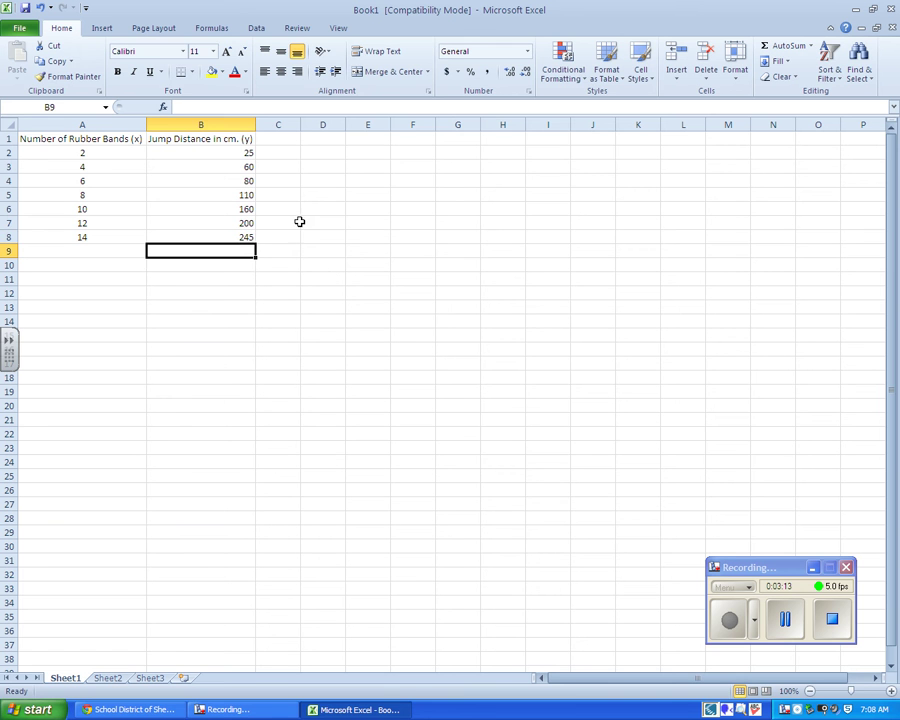
- Centre the jump distances in cells B2 through B8 horizontally
{"action": "left_click", "coordinate": [352, 445]}
{"action": "left_click", "coordinate": [235, 156]}
{"action": "left_click_drag", "start_coordinate": [235, 160], "coordinate": [240, 236]}
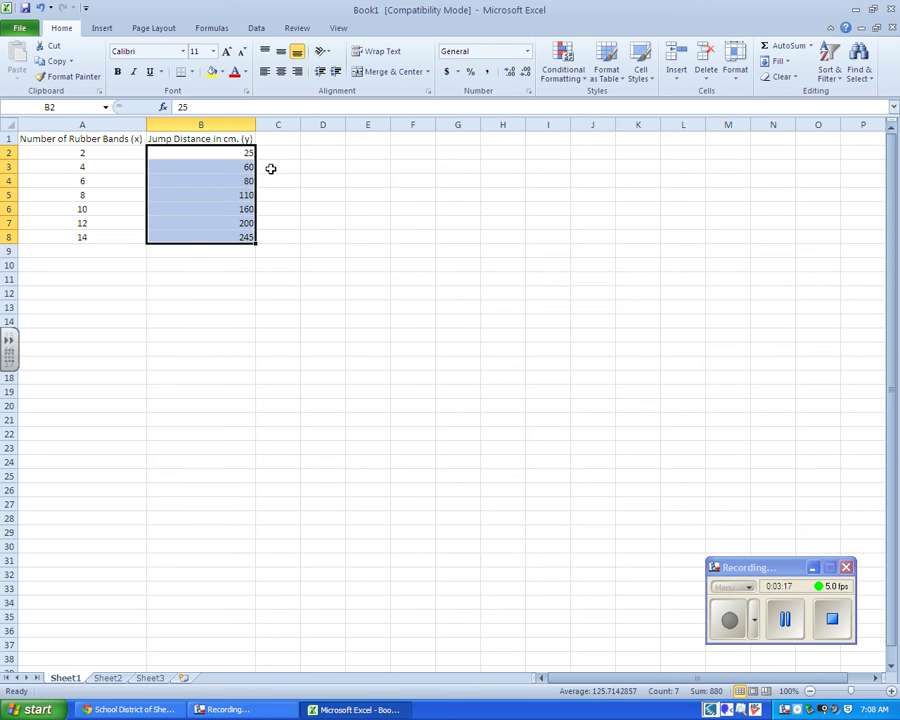
{"action": "left_click", "coordinate": [281, 71]}
{"action": "left_click", "coordinate": [318, 347]}
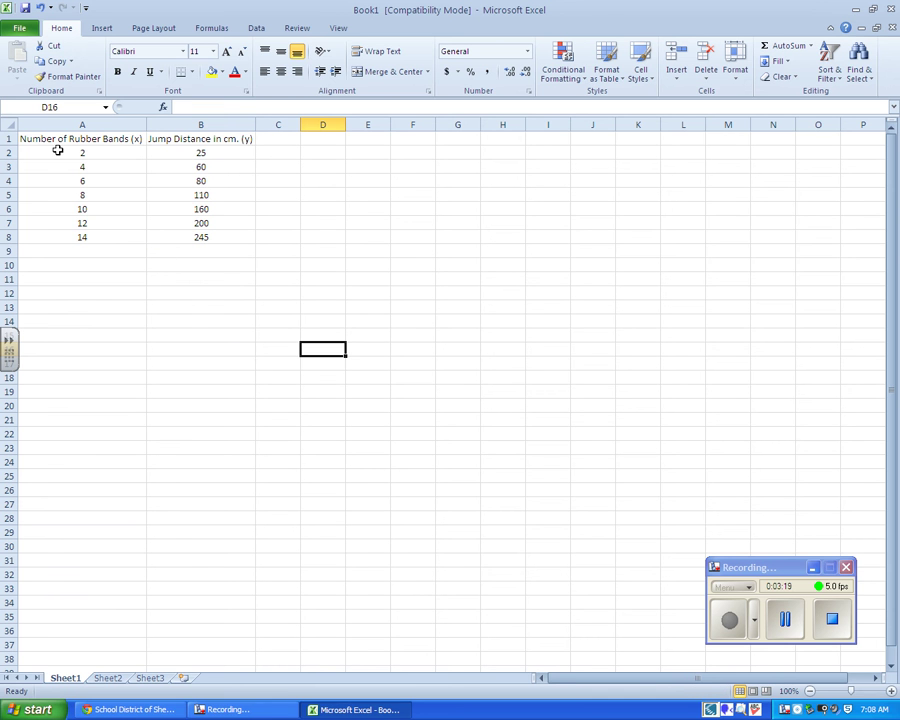
- Apply All Borders to the whole data table including its headings, cells A1 through B8
{"action": "left_click", "coordinate": [215, 434]}
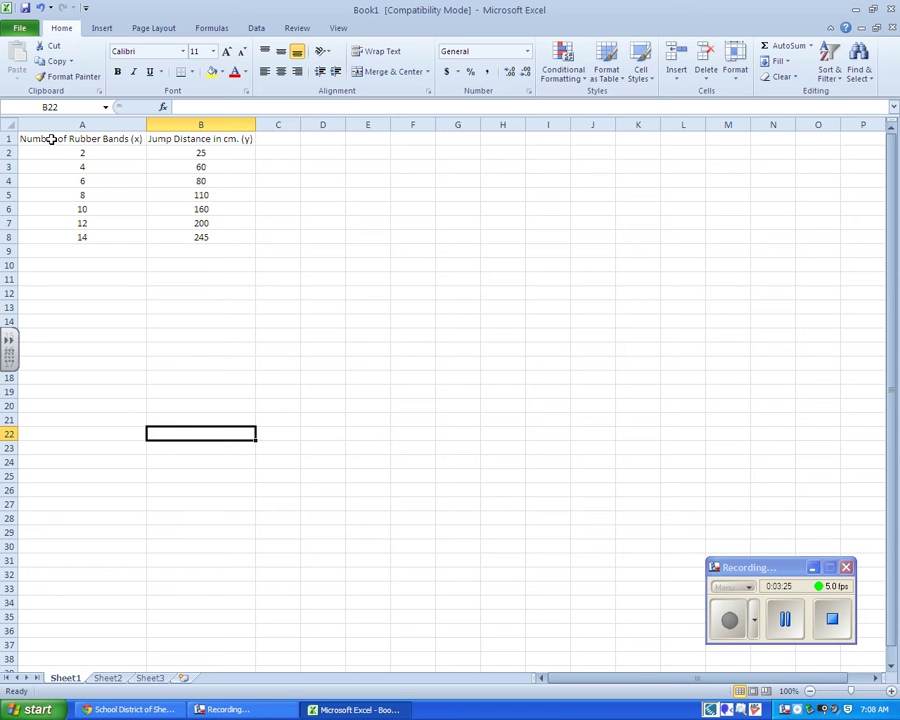
{"action": "left_click_drag", "start_coordinate": [47, 139], "coordinate": [241, 249]}
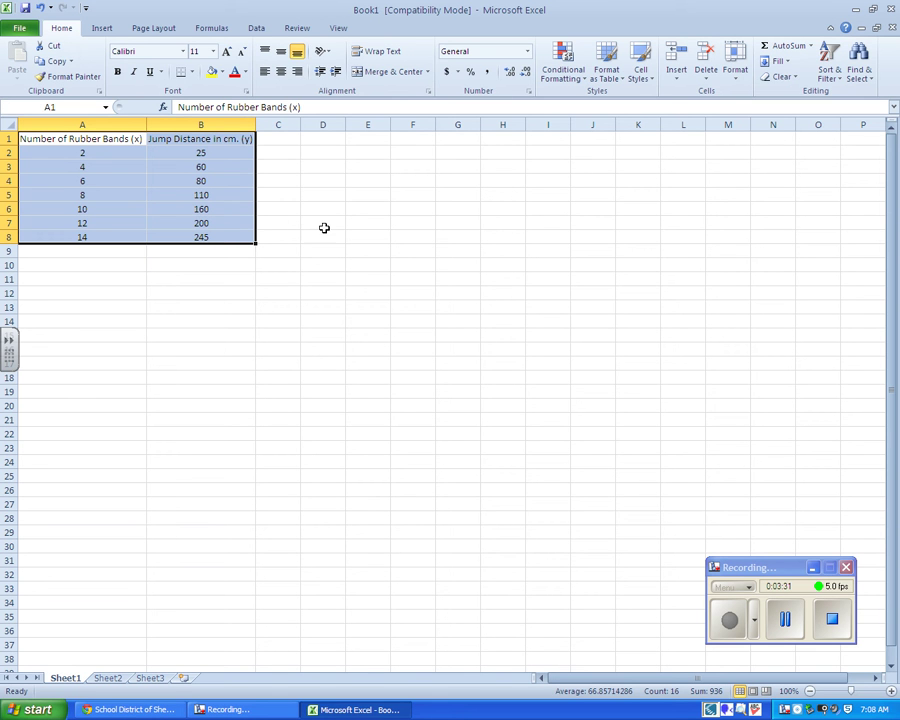
{"action": "left_click", "coordinate": [193, 76]}
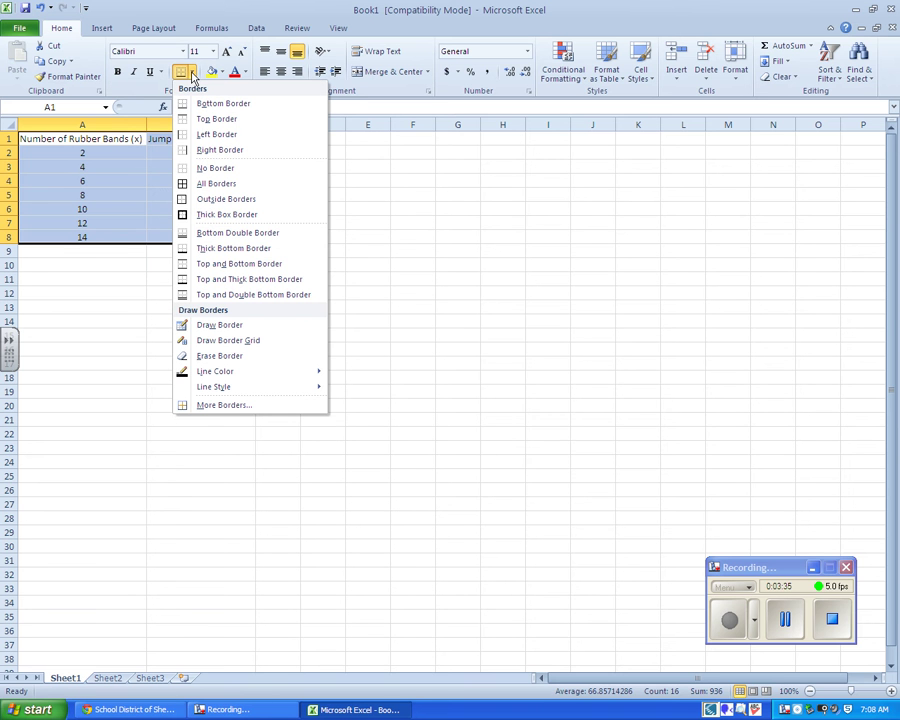
{"action": "left_click", "coordinate": [229, 187]}
{"action": "left_click", "coordinate": [207, 348]}
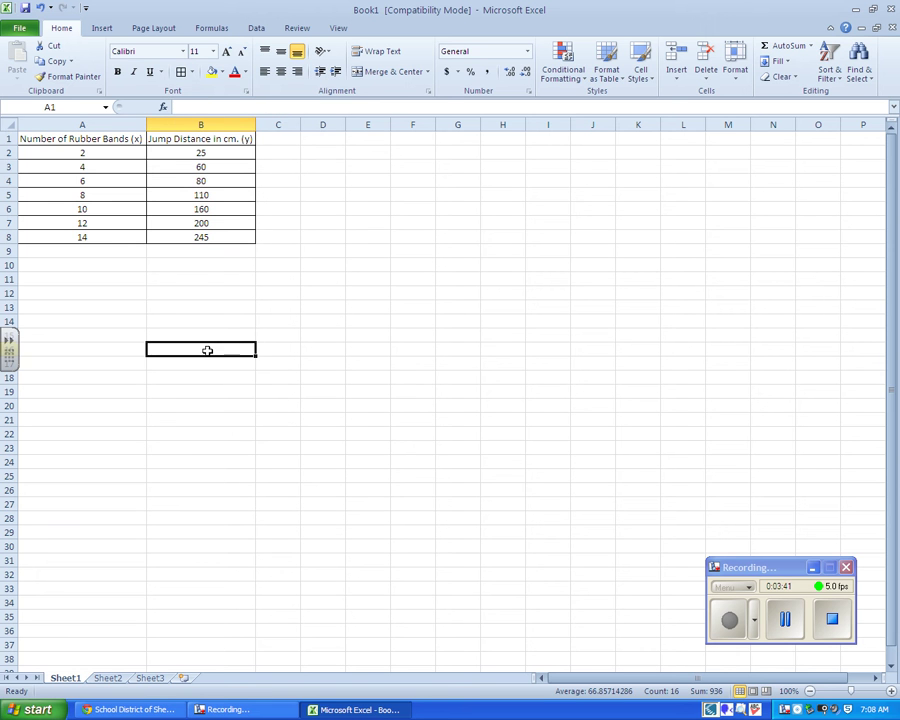
{"action": "left_click", "coordinate": [386, 377]}
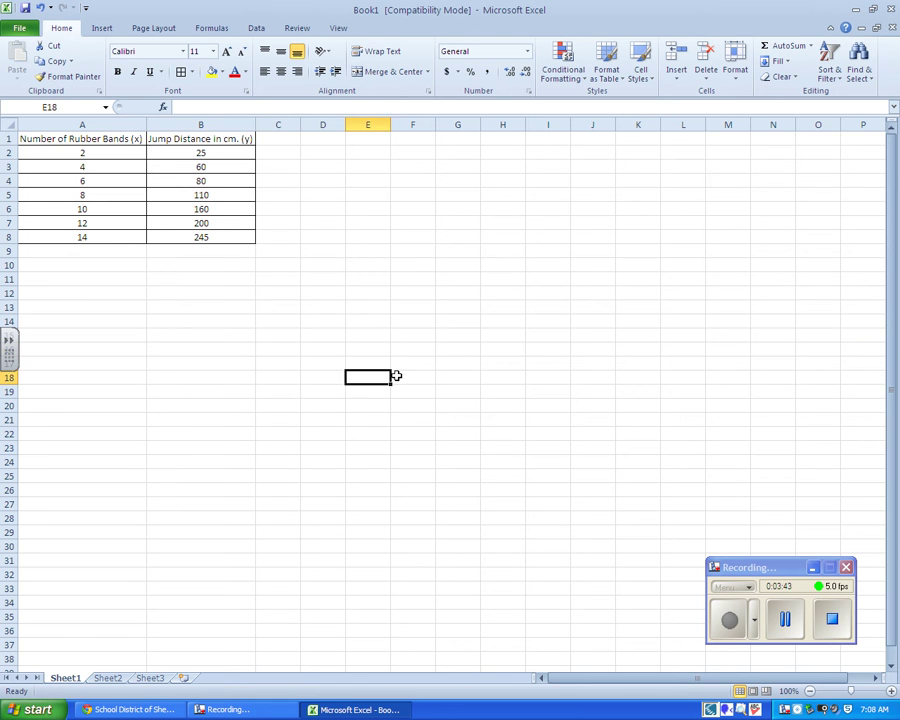
- Make the two column headings in cells A1 and B1 bold
{"action": "left_click_drag", "start_coordinate": [70, 140], "coordinate": [165, 142]}
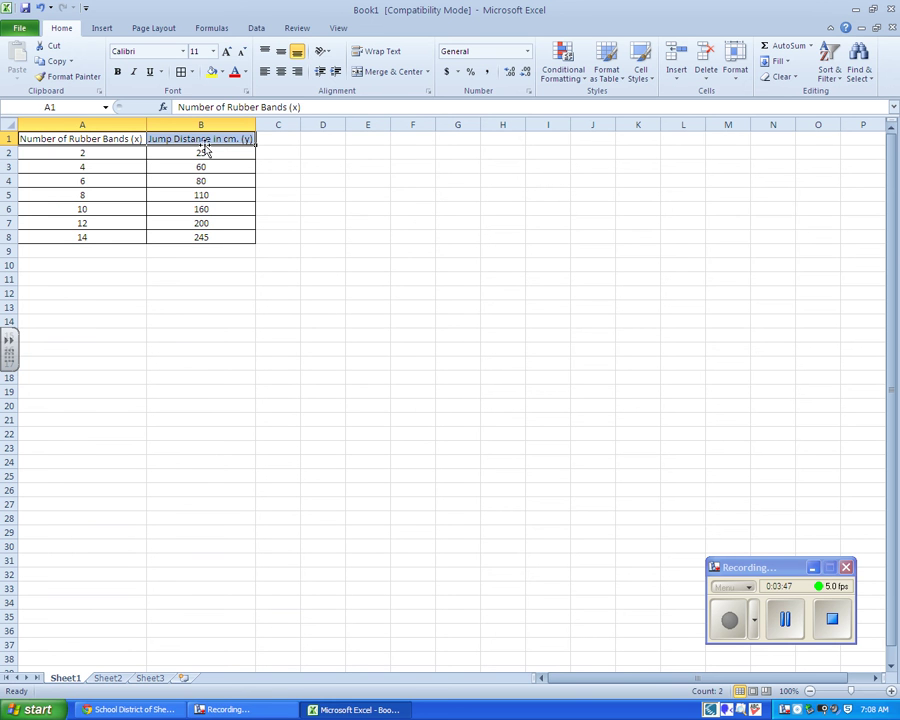
{"action": "left_click", "coordinate": [118, 76]}
{"action": "left_click", "coordinate": [200, 420]}
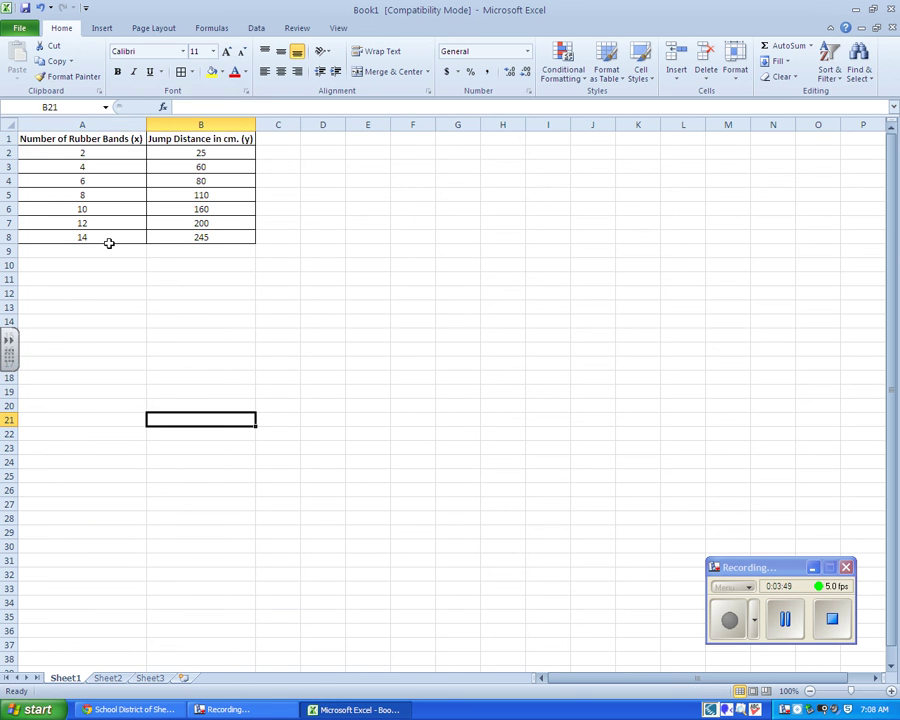
{"action": "left_click", "coordinate": [370, 318]}
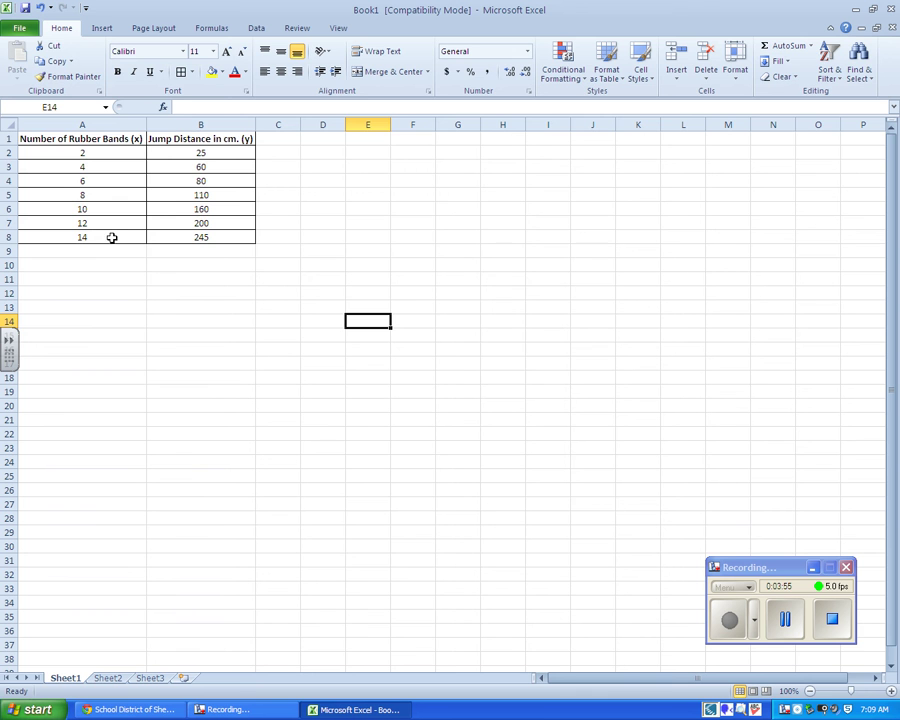
- Save the workbook as "Barbie Data" on the H: home drive
{"action": "left_click", "coordinate": [19, 28]}
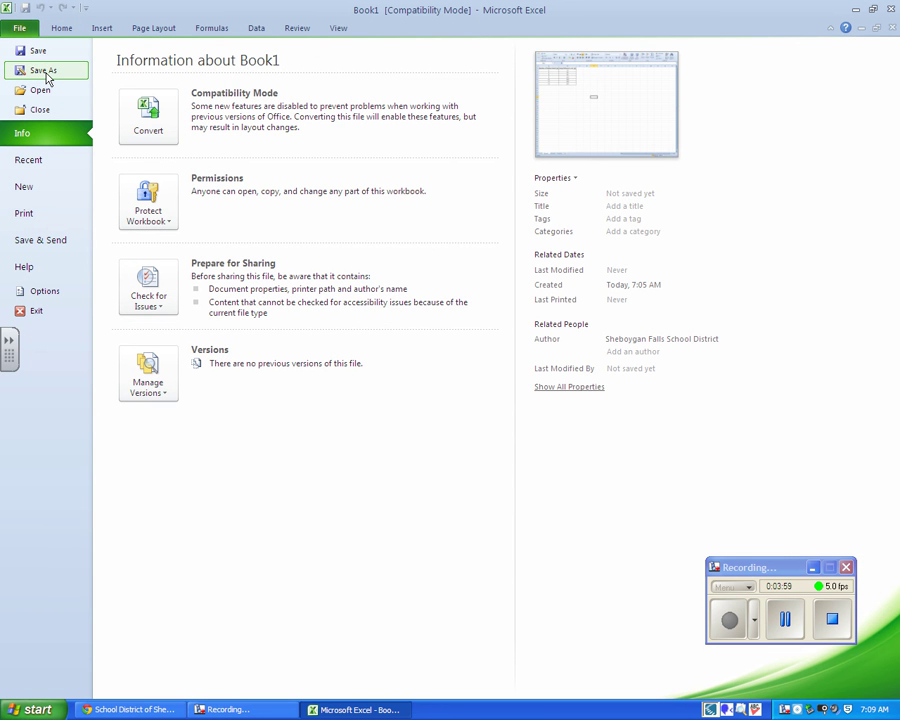
{"action": "left_click", "coordinate": [44, 71]}
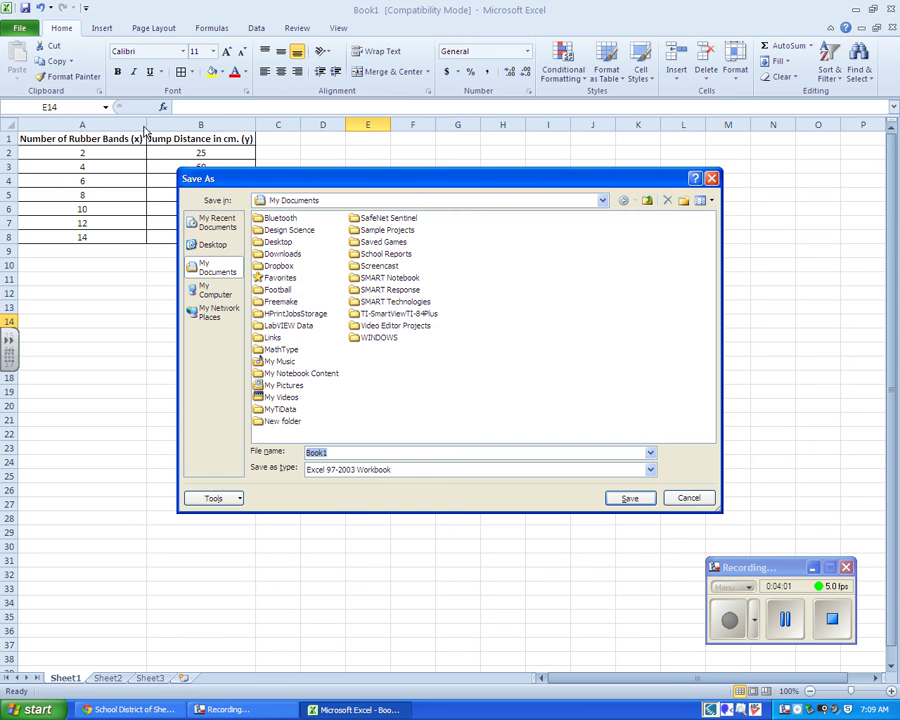
{"action": "left_click", "coordinate": [212, 290]}
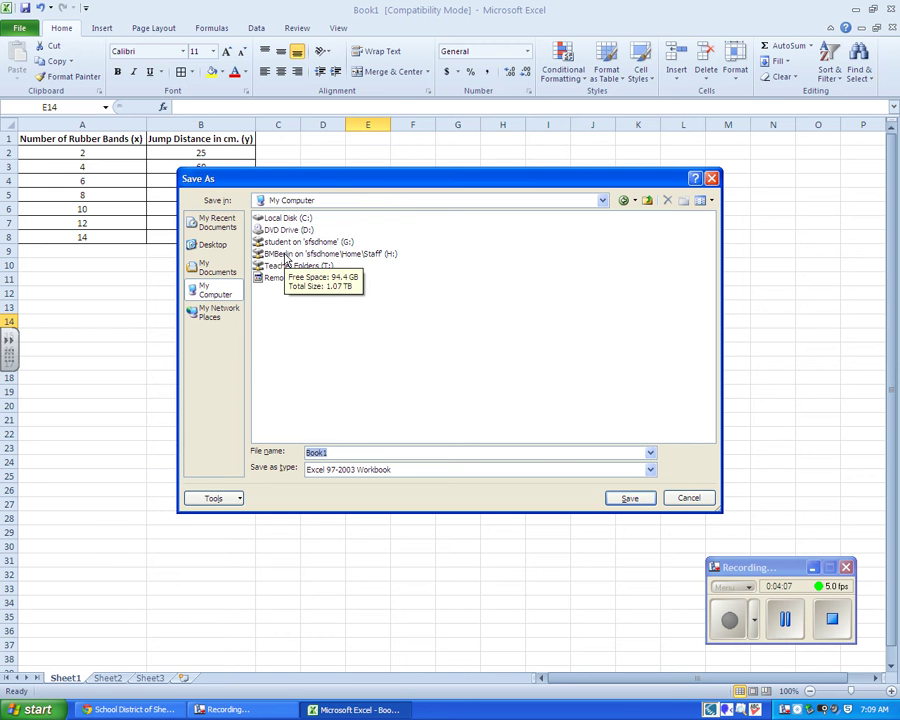
{"action": "double_click", "coordinate": [285, 257]}
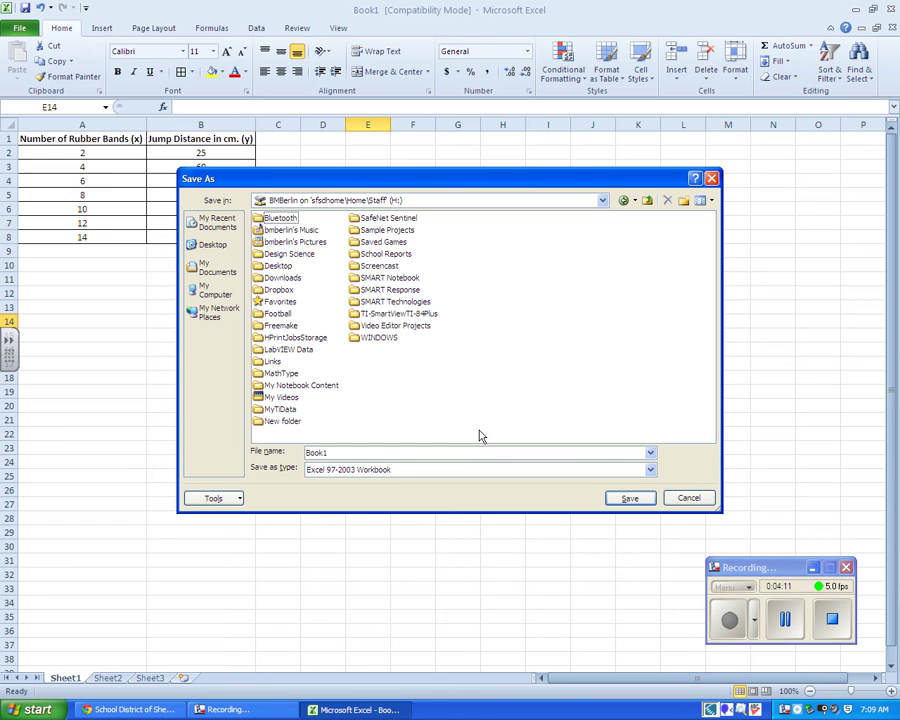
{"action": "left_click", "coordinate": [353, 453]}
{"action": "key", "text": "BackSpace"}
{"action": "key", "text": "BackSpace"}
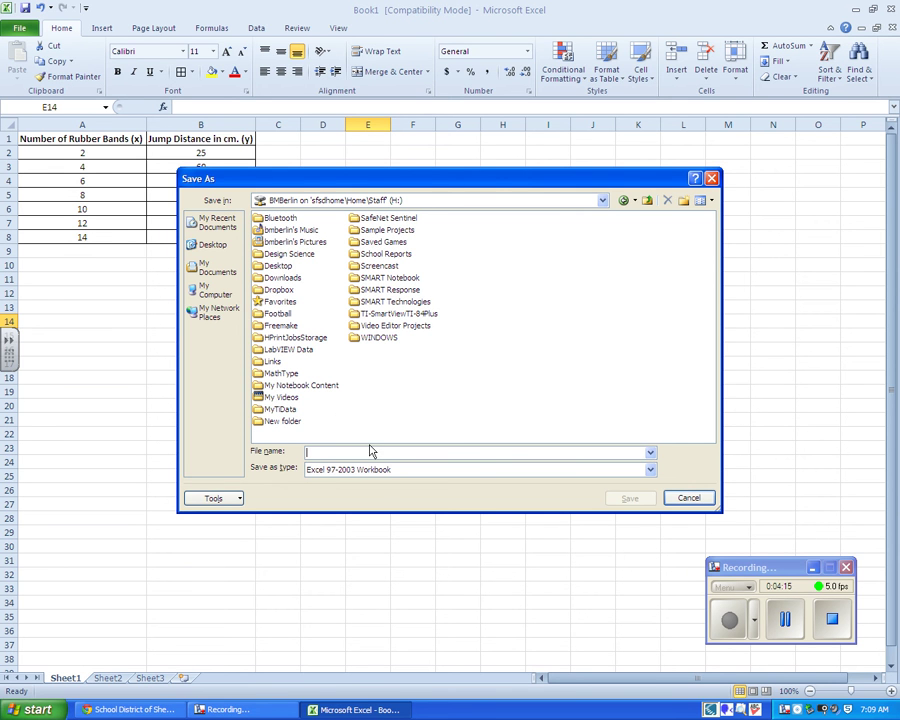
{"action": "type", "text": "Barbie Data"}
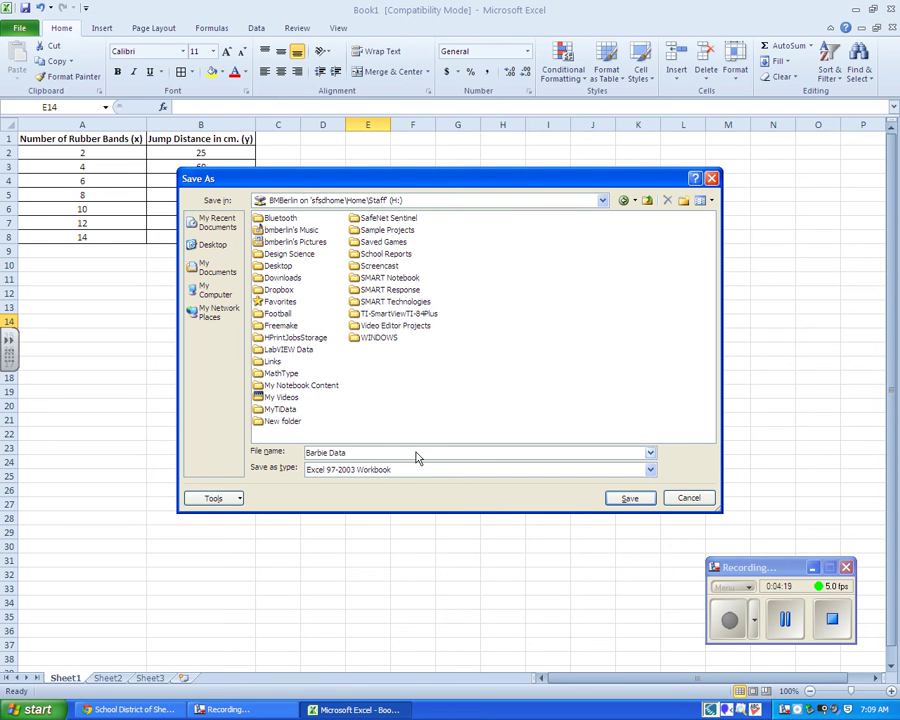
{"action": "left_click", "coordinate": [628, 502]}
{"action": "left_click", "coordinate": [217, 431]}
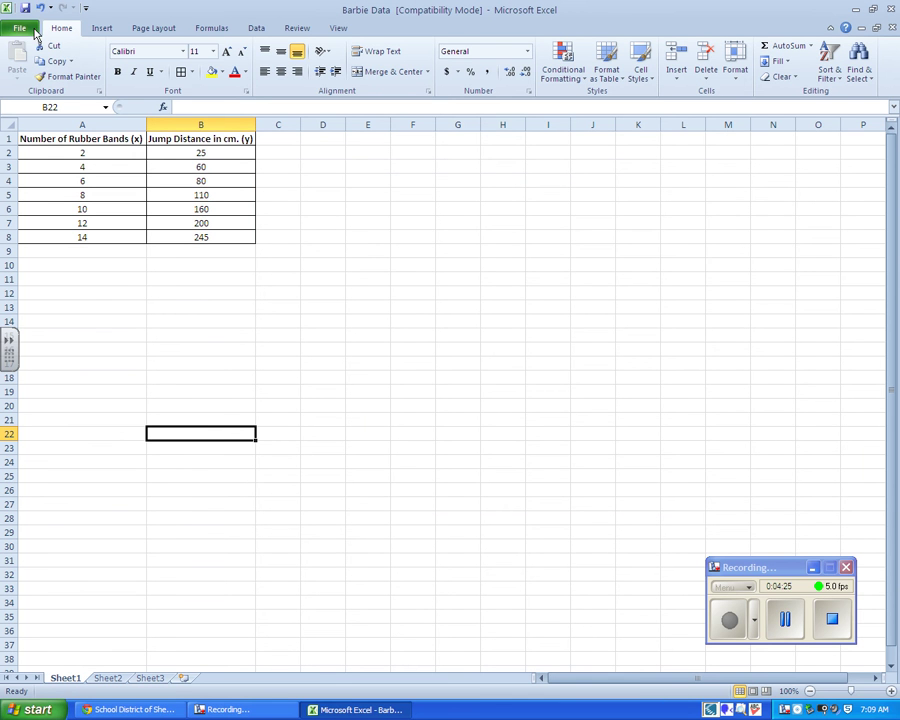
- Insert a scatter chart with only markers from the whole table including headings, cells A1 through B8
{"action": "left_click", "coordinate": [357, 384]}
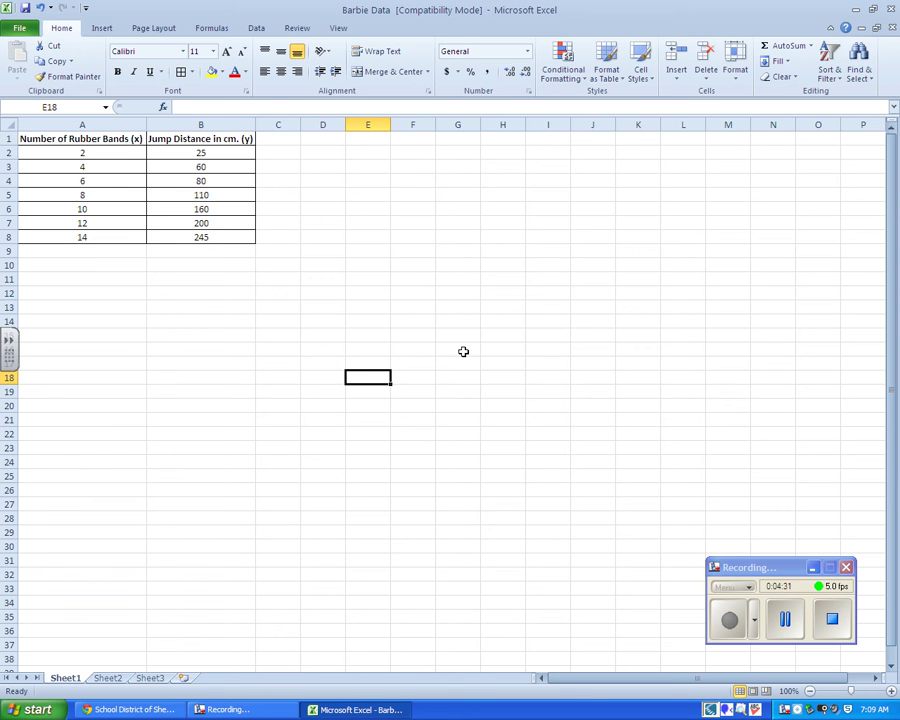
{"action": "left_click_drag", "start_coordinate": [80, 142], "coordinate": [195, 234]}
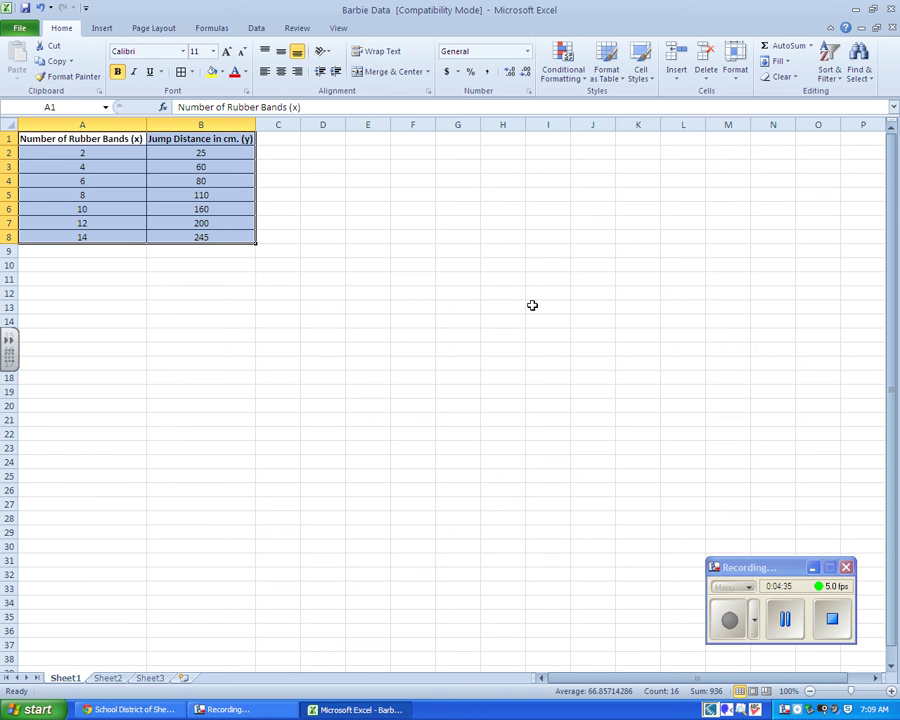
{"action": "left_click", "coordinate": [258, 31]}
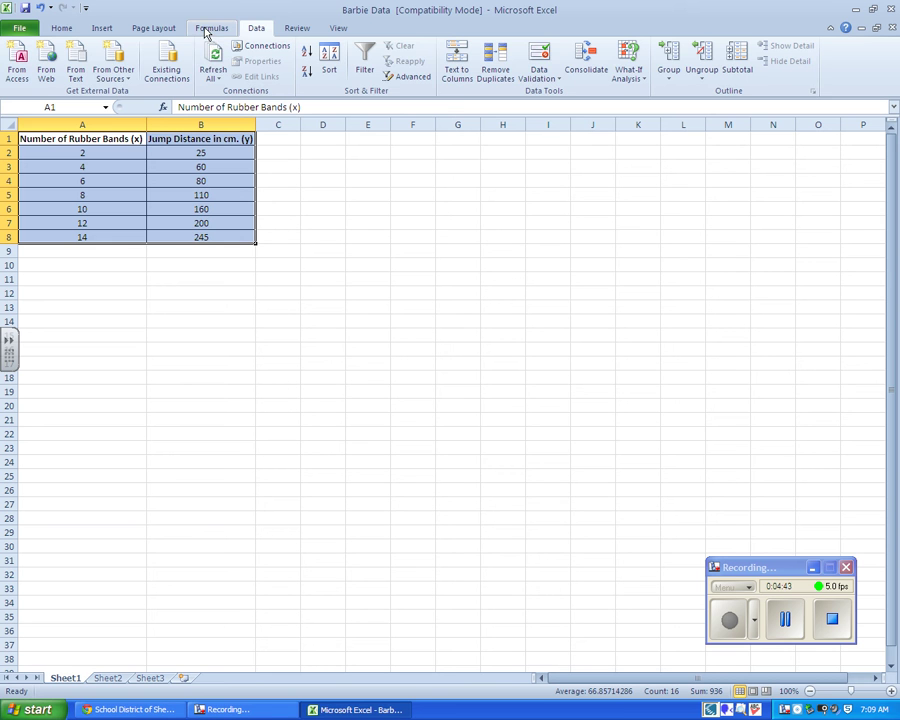
{"action": "left_click", "coordinate": [61, 28]}
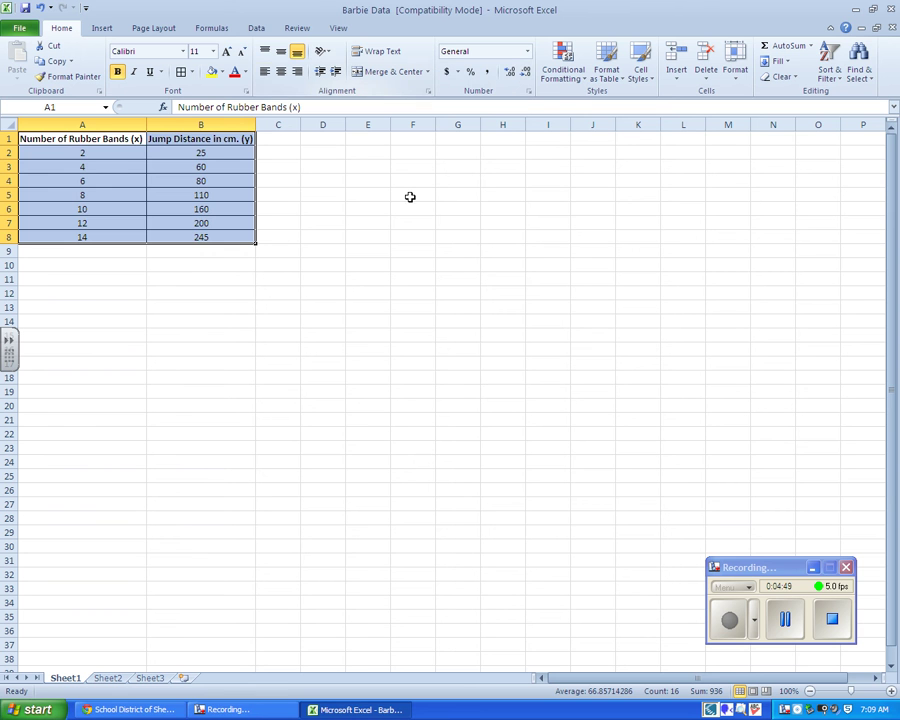
{"action": "left_click", "coordinate": [788, 619]}
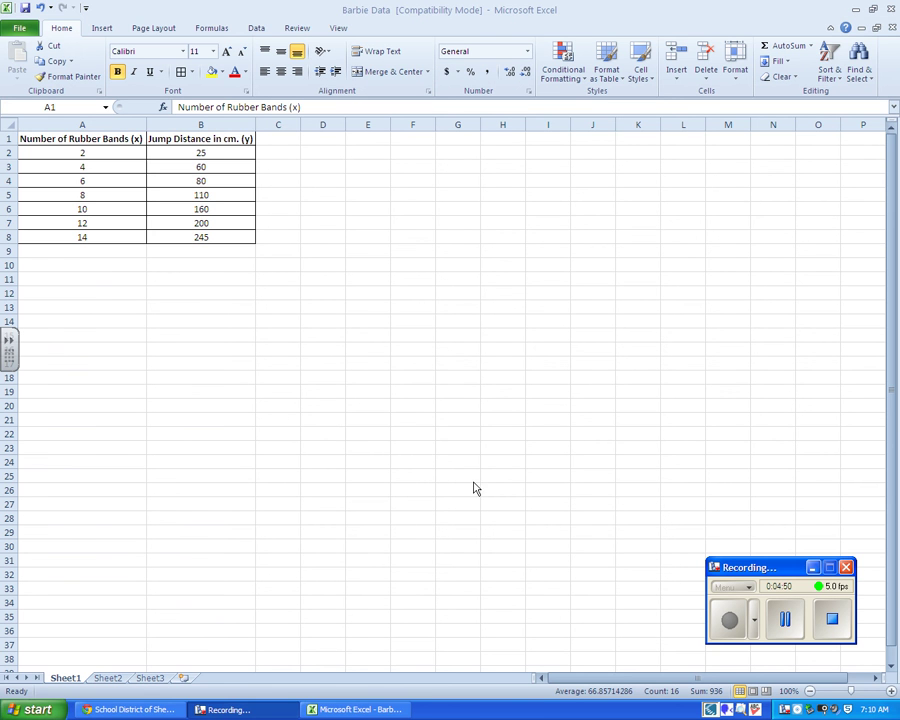
{"action": "left_click", "coordinate": [106, 32]}
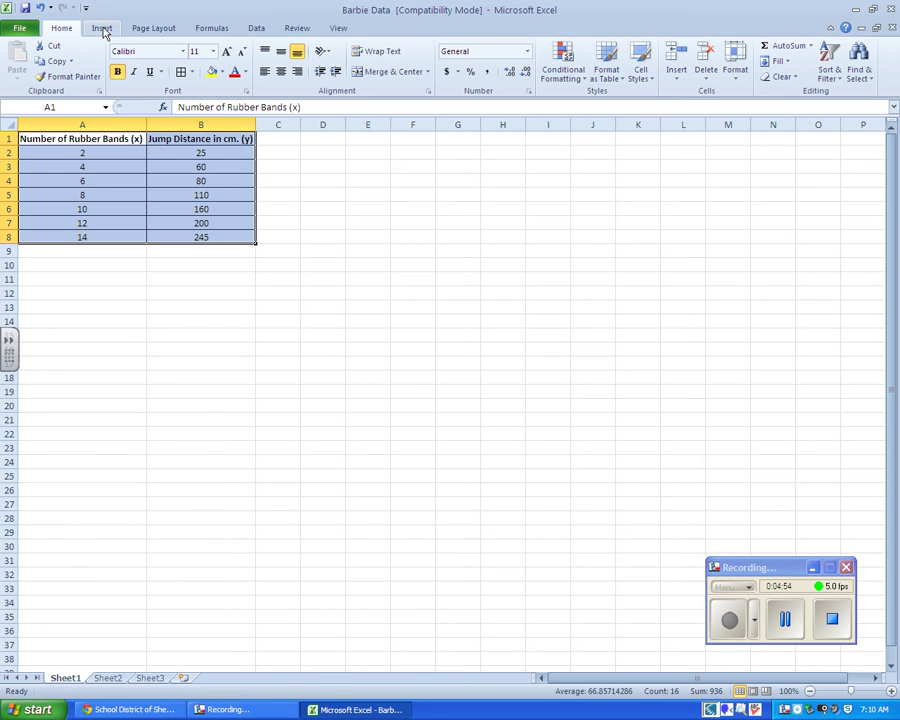
{"action": "left_click", "coordinate": [105, 32]}
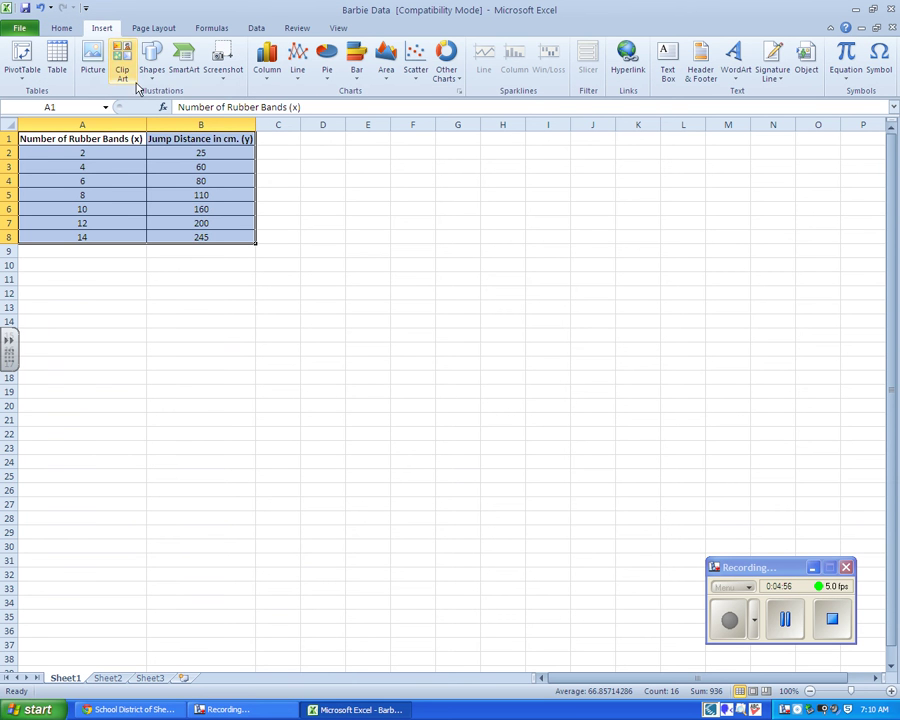
{"action": "left_click", "coordinate": [416, 80]}
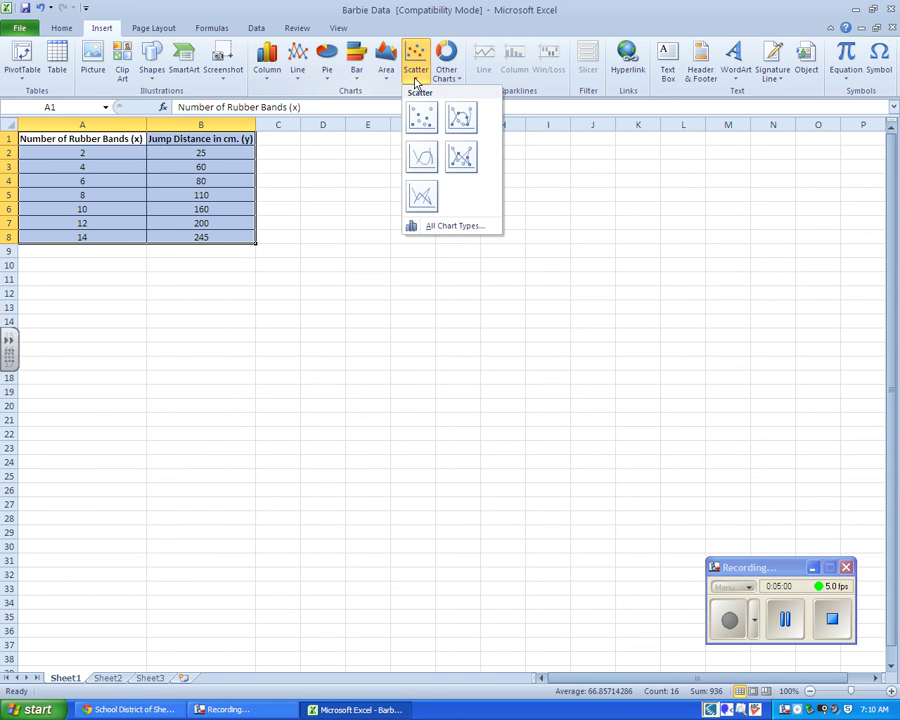
{"action": "left_click", "coordinate": [424, 124]}
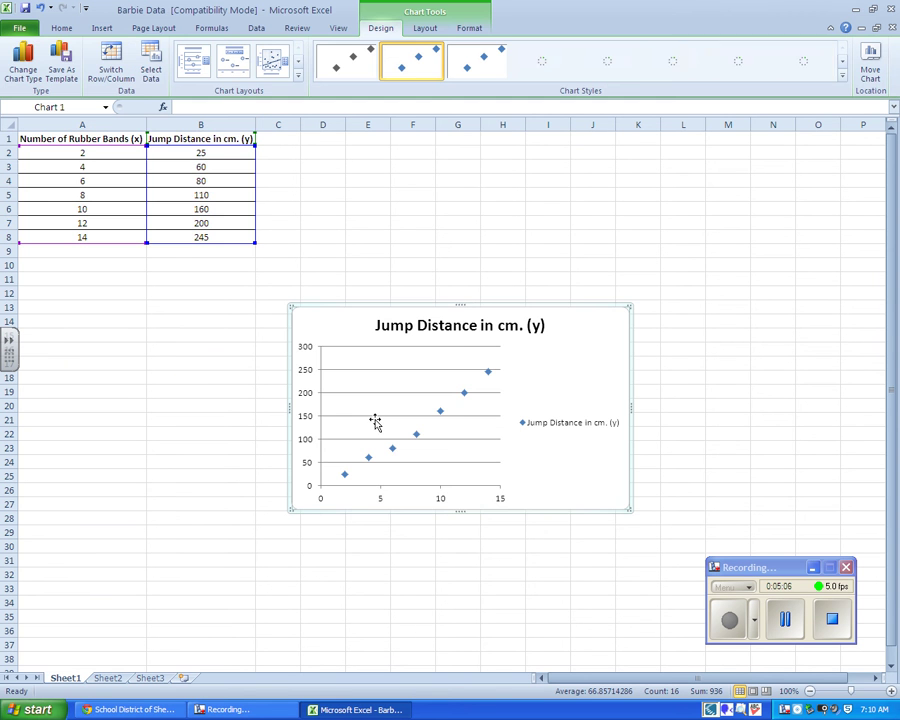
- Move the scatter chart closer beneath the data table and delete it
{"action": "left_click_drag", "start_coordinate": [473, 315], "coordinate": [288, 285]}
{"action": "left_click", "coordinate": [488, 208]}
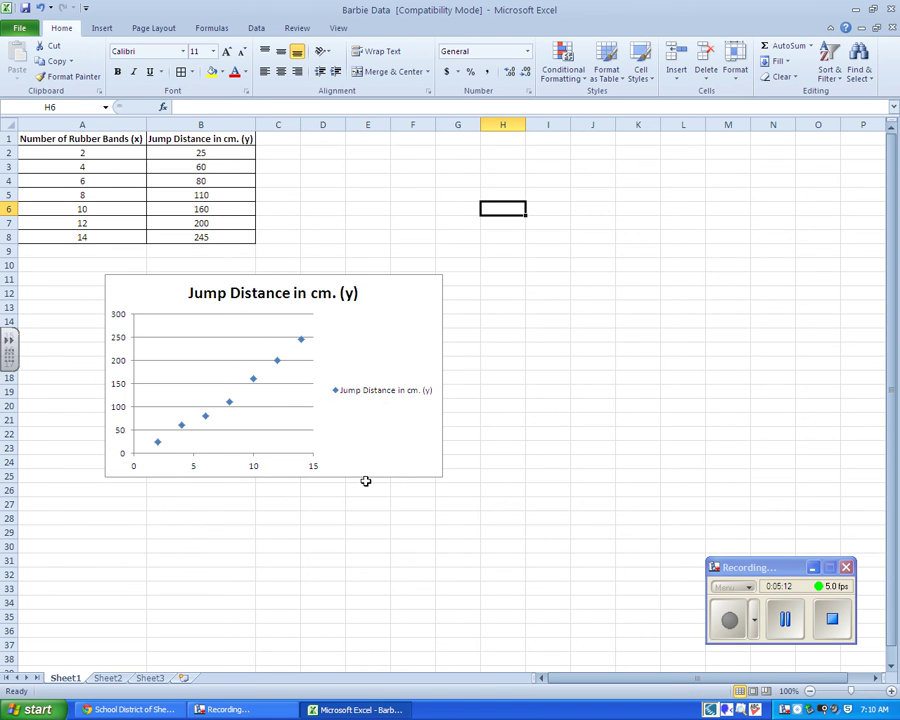
{"action": "left_click", "coordinate": [398, 296]}
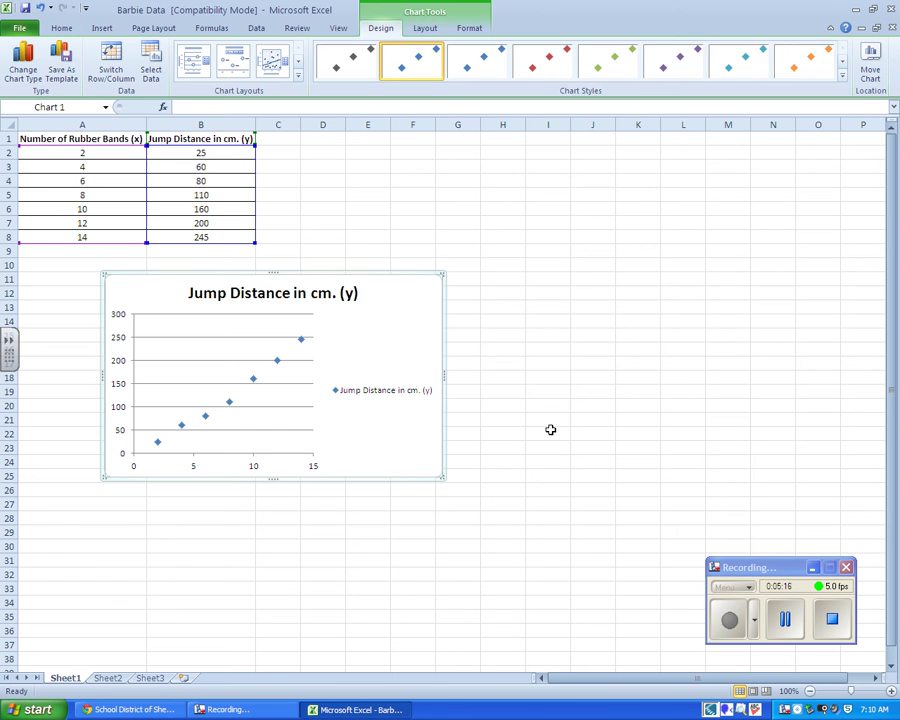
{"action": "key", "text": "Delete"}
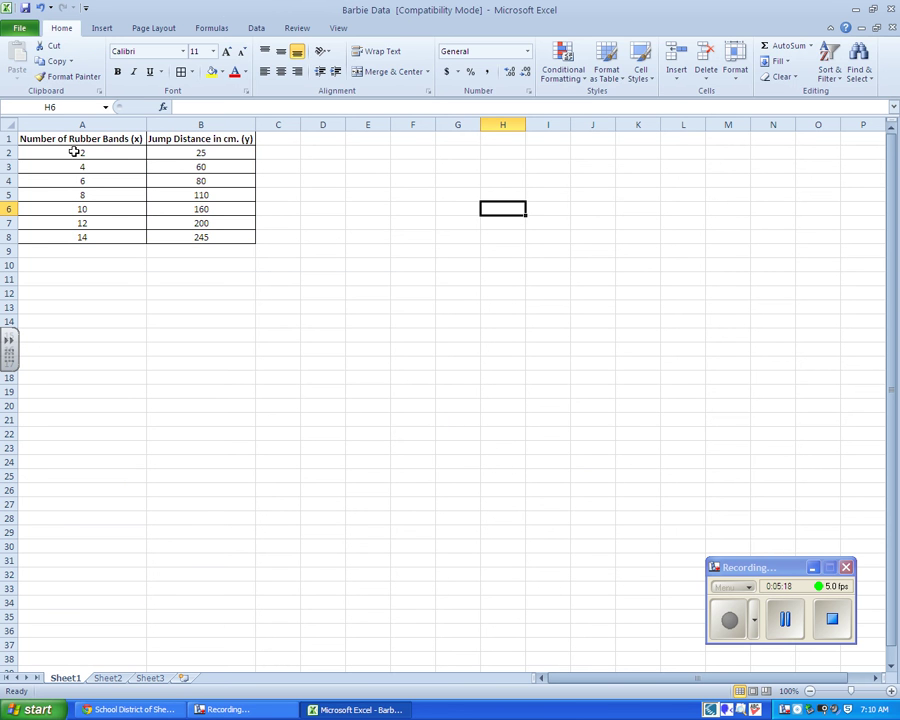
- Insert a scatter chart with only markers from the numeric data without headings, cells A2 through B8
{"action": "left_click_drag", "start_coordinate": [74, 152], "coordinate": [183, 236]}
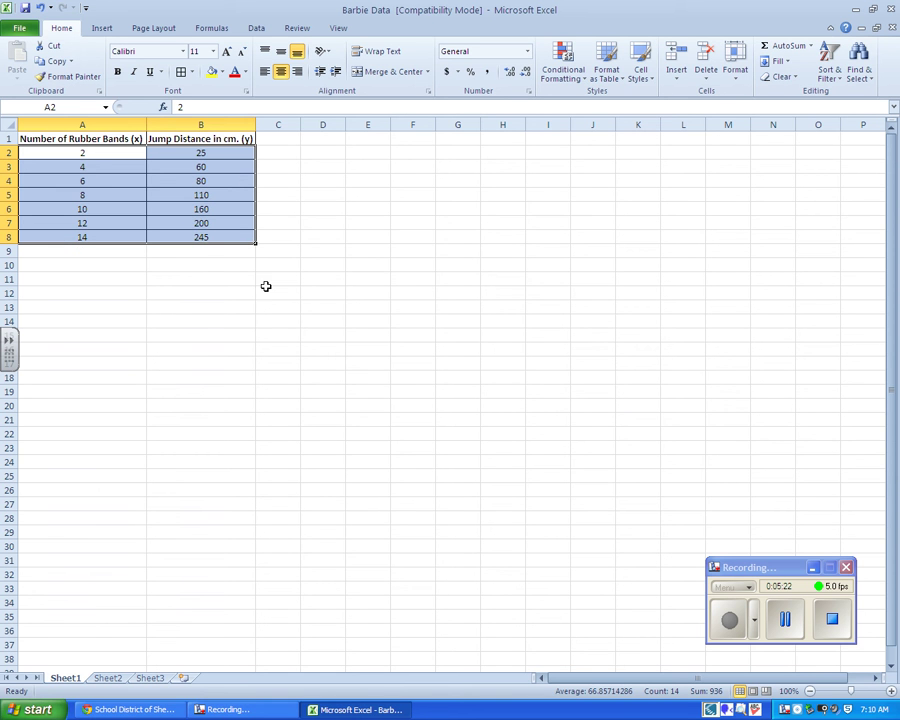
{"action": "left_click", "coordinate": [106, 30]}
{"action": "left_click", "coordinate": [420, 67]}
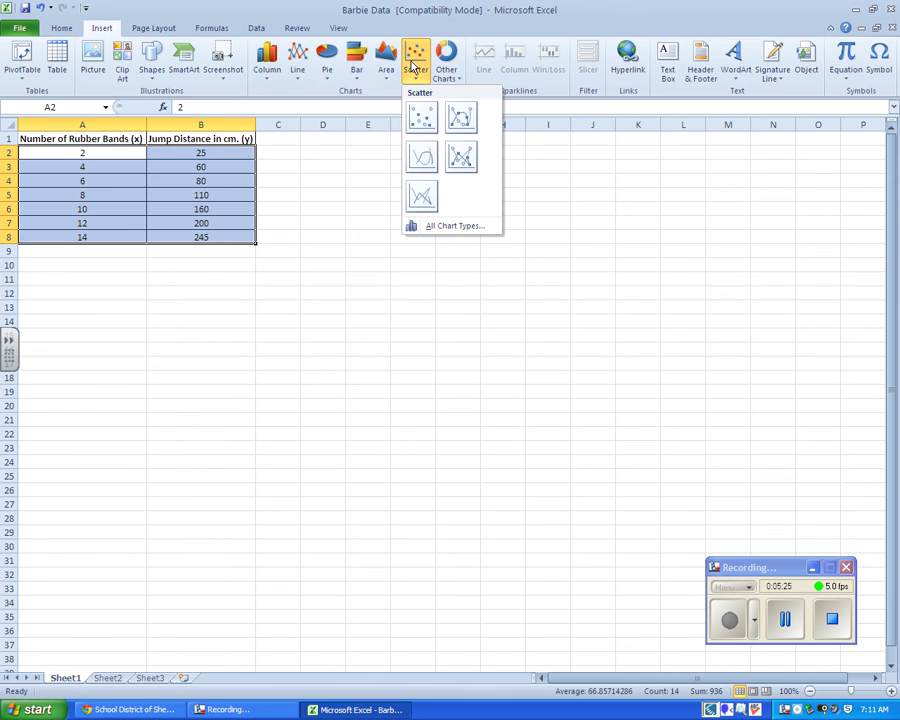
{"action": "left_click", "coordinate": [422, 117]}
- Move the new scatter chart to just below the data table, starting at about row 10, and deselect it
{"action": "left_click_drag", "start_coordinate": [403, 332], "coordinate": [287, 333]}
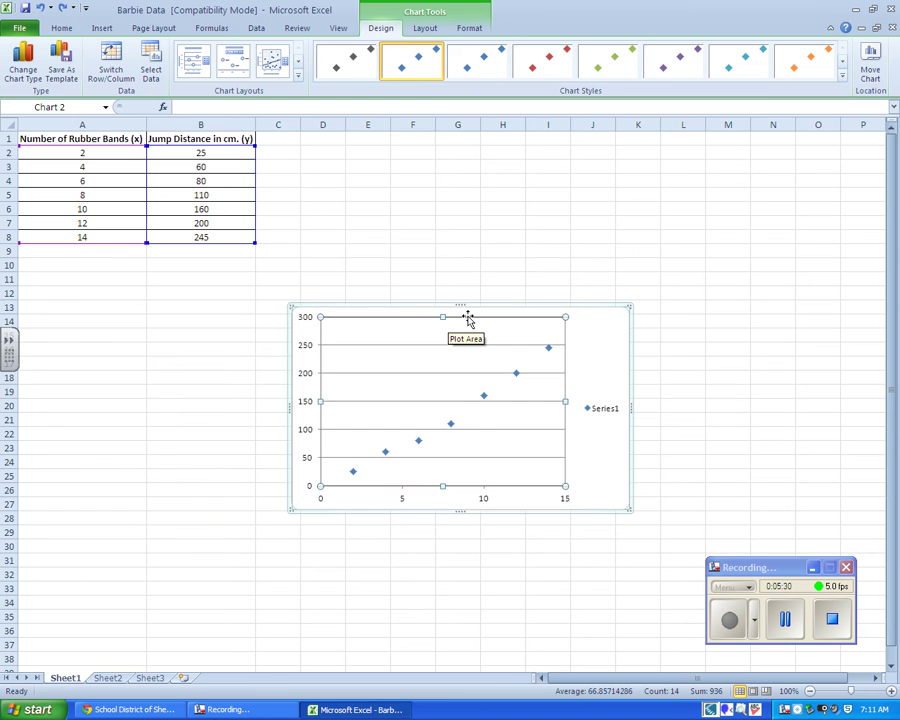
{"action": "left_click_drag", "start_coordinate": [470, 304], "coordinate": [307, 281]}
{"action": "left_click", "coordinate": [412, 210]}
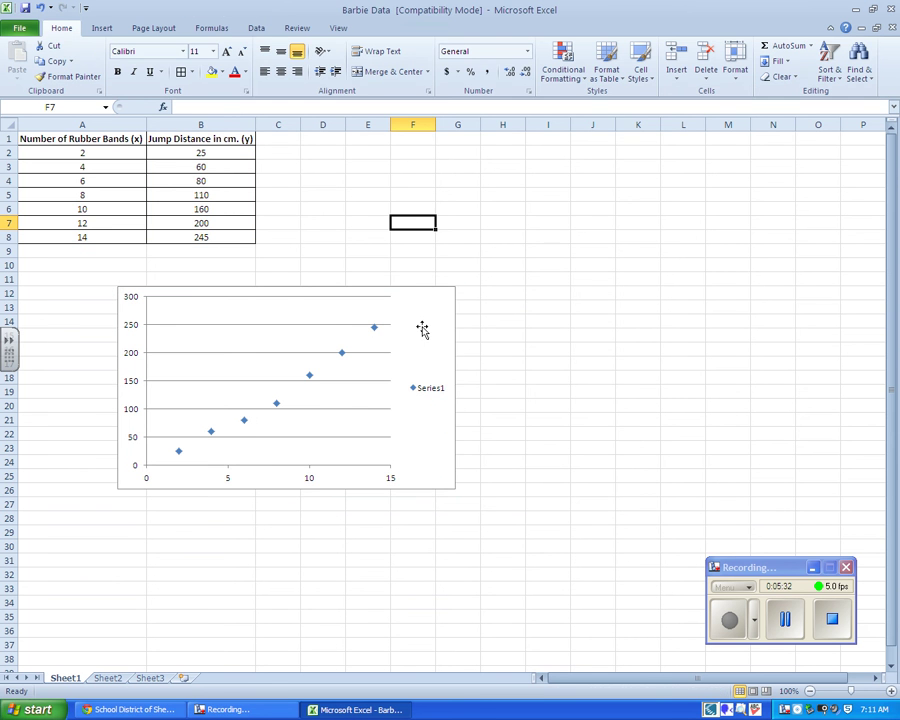
{"action": "left_click", "coordinate": [572, 392]}
{"action": "left_click_drag", "start_coordinate": [402, 292], "coordinate": [353, 268]}
{"action": "left_click", "coordinate": [638, 478]}
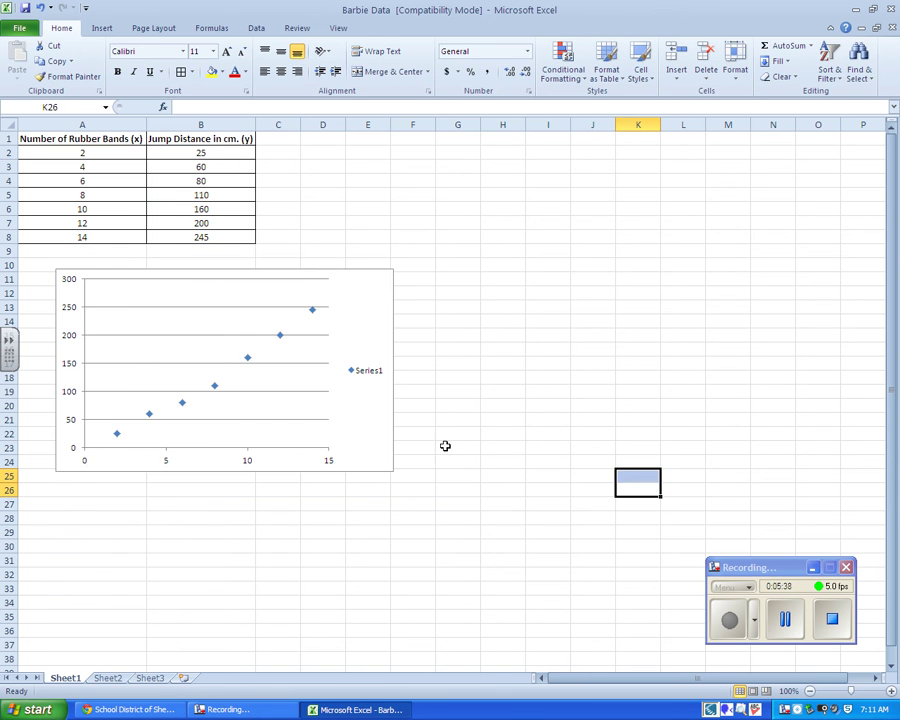
- Examine the plot area's formatting options for fill, border color, border styles, shadow, glow and soft edges, and 3-D format
{"action": "left_click", "coordinate": [259, 381]}
{"action": "double_click", "coordinate": [259, 381]}
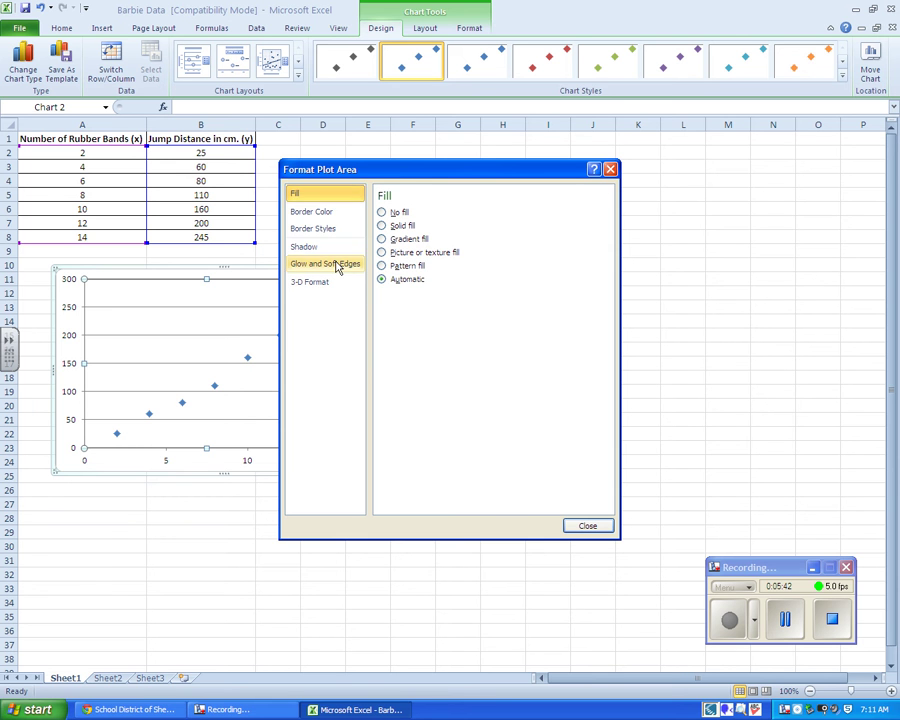
{"action": "left_click", "coordinate": [324, 212]}
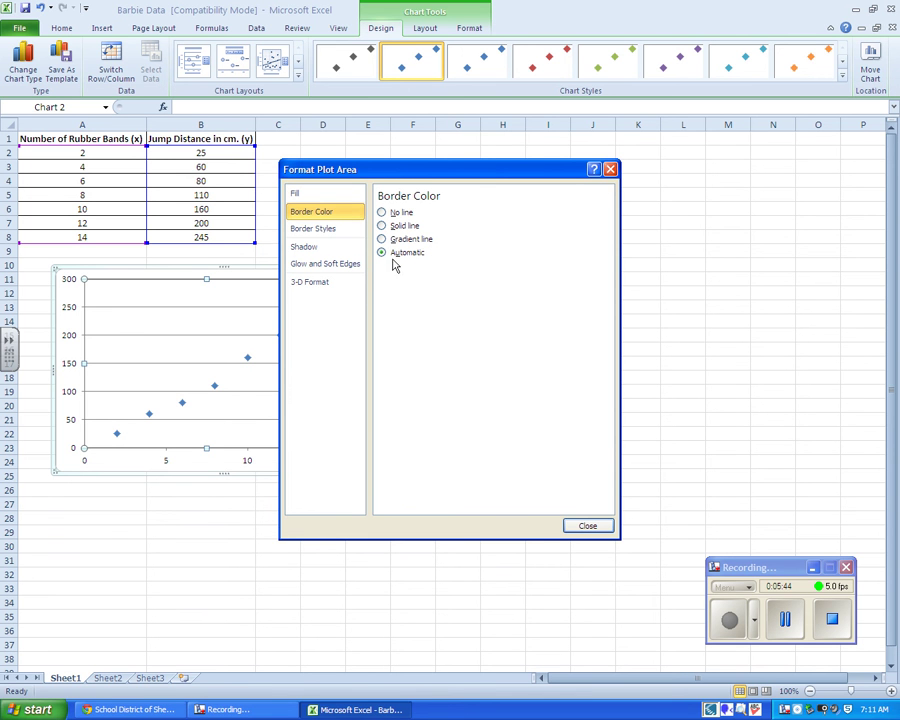
{"action": "left_click", "coordinate": [328, 234]}
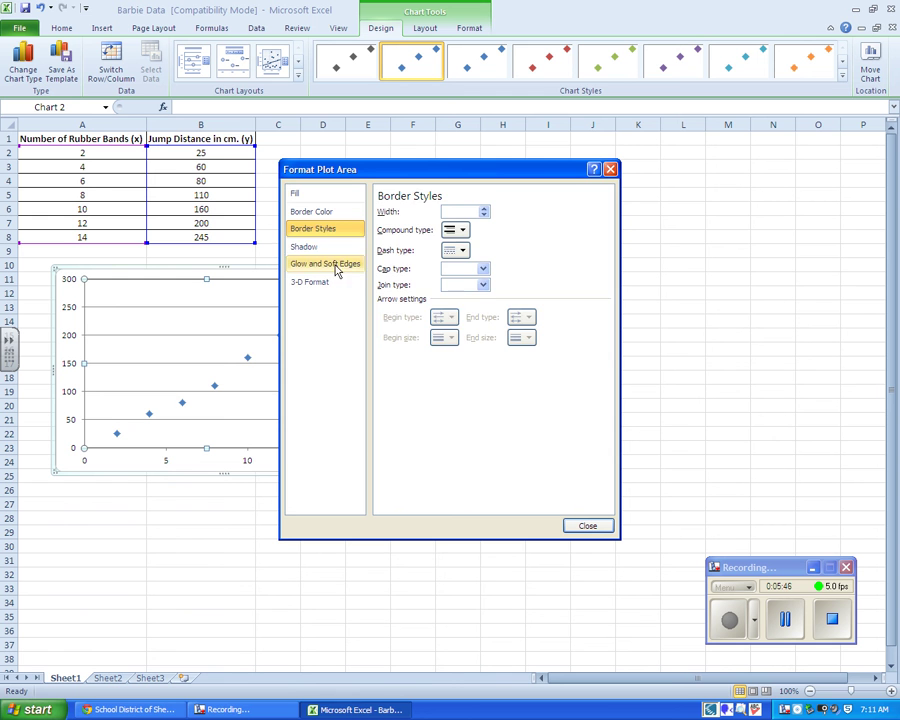
{"action": "left_click", "coordinate": [308, 248]}
{"action": "left_click", "coordinate": [315, 264]}
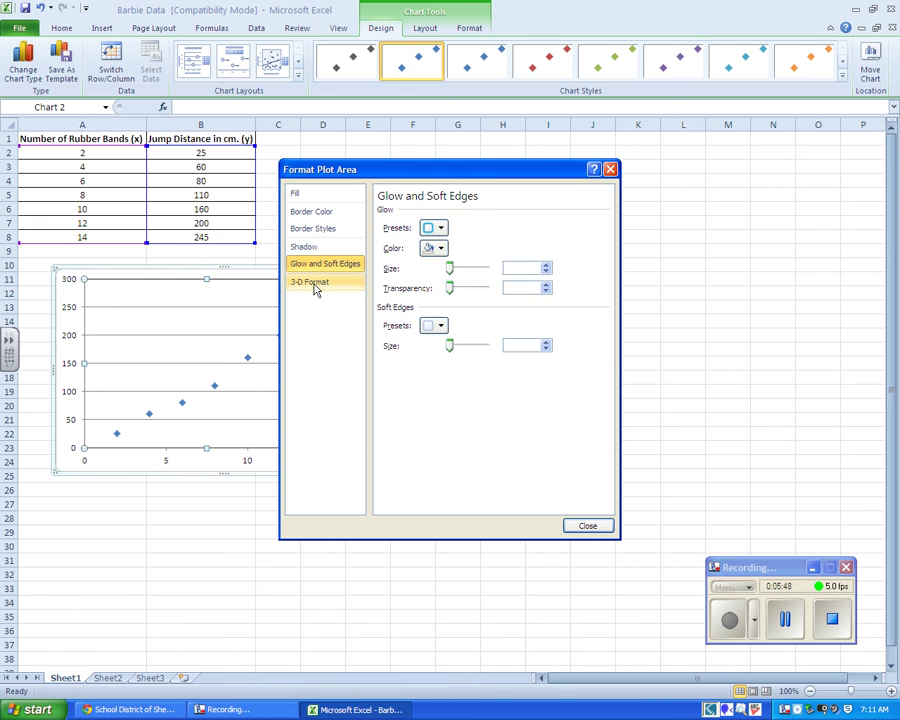
{"action": "left_click", "coordinate": [314, 287]}
{"action": "left_click", "coordinate": [299, 195]}
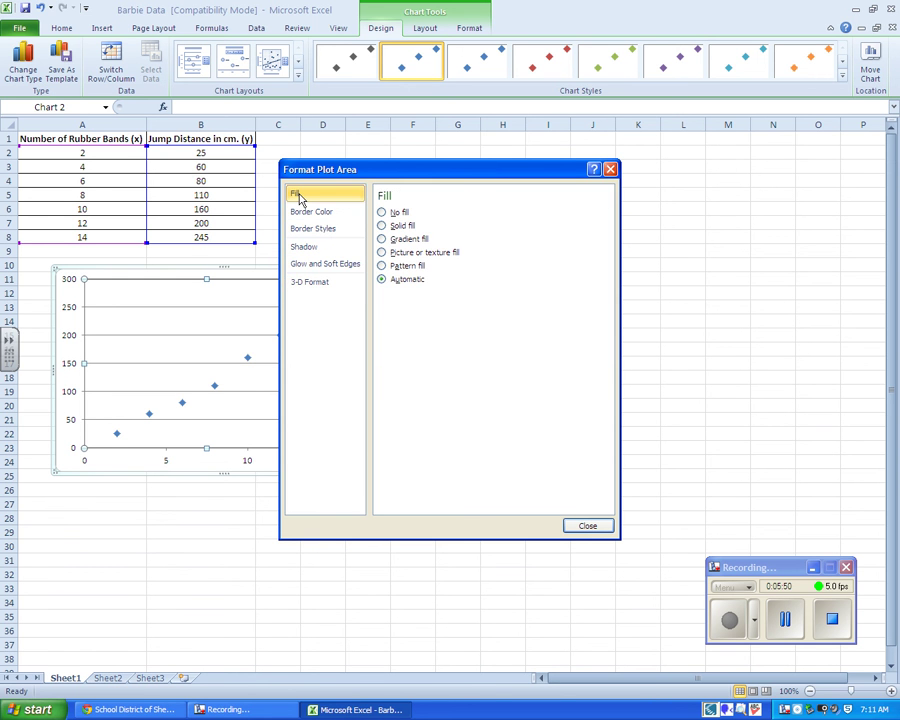
{"action": "left_click", "coordinate": [587, 526]}
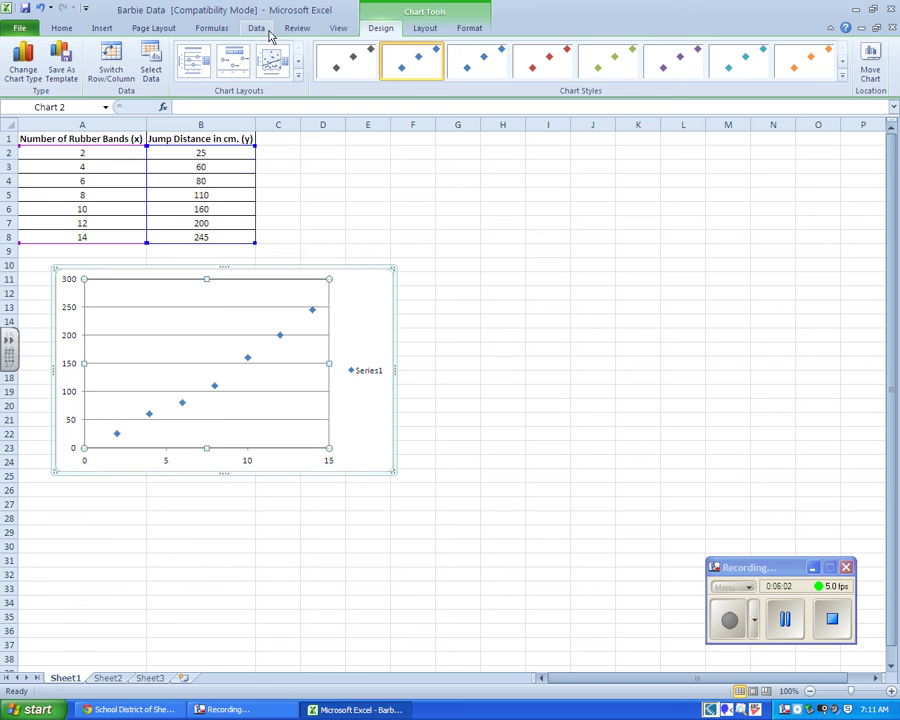
{"action": "left_click", "coordinate": [786, 621]}
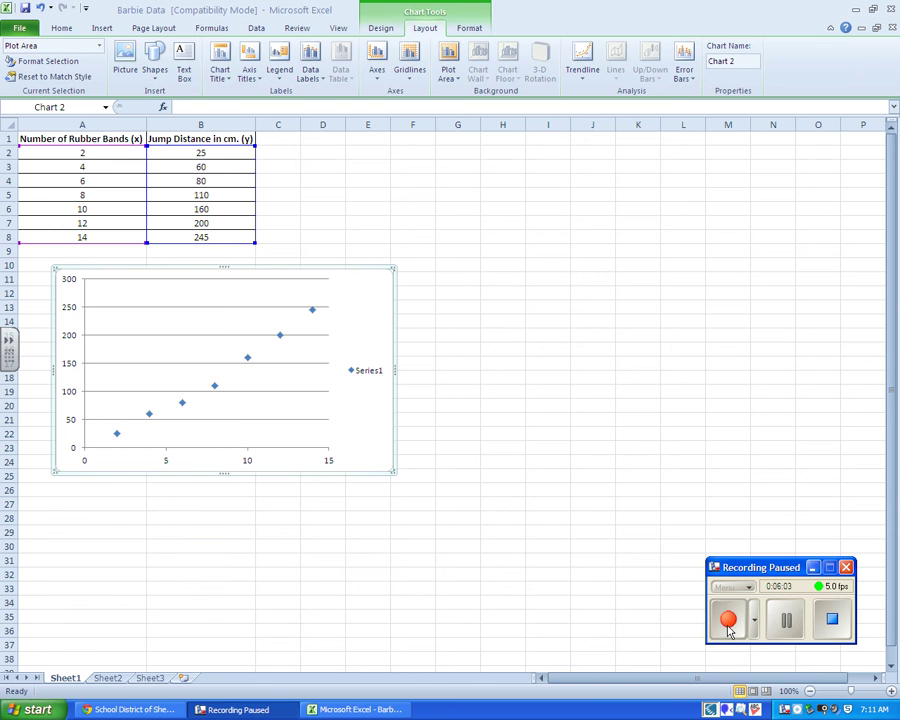
{"action": "left_click", "coordinate": [728, 621]}
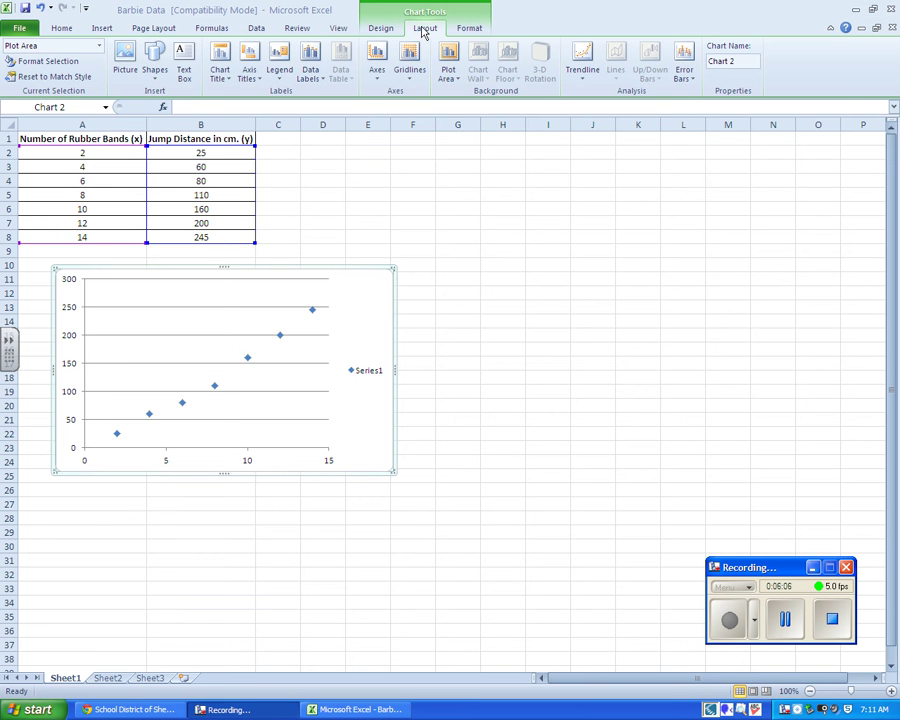
{"action": "left_click", "coordinate": [377, 70]}
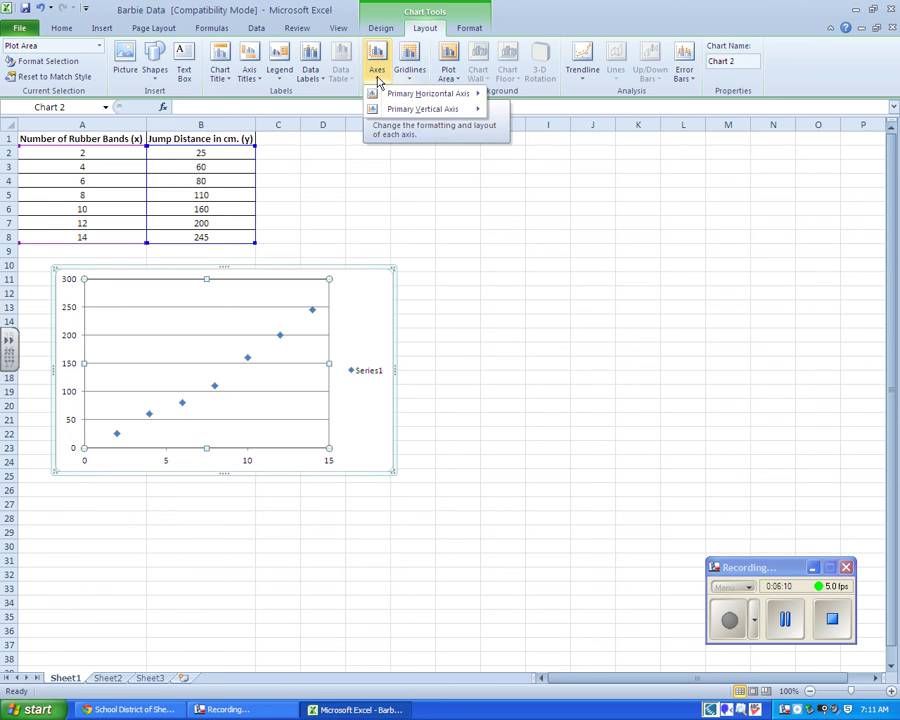
{"action": "mouse_move", "coordinate": [403, 97]}
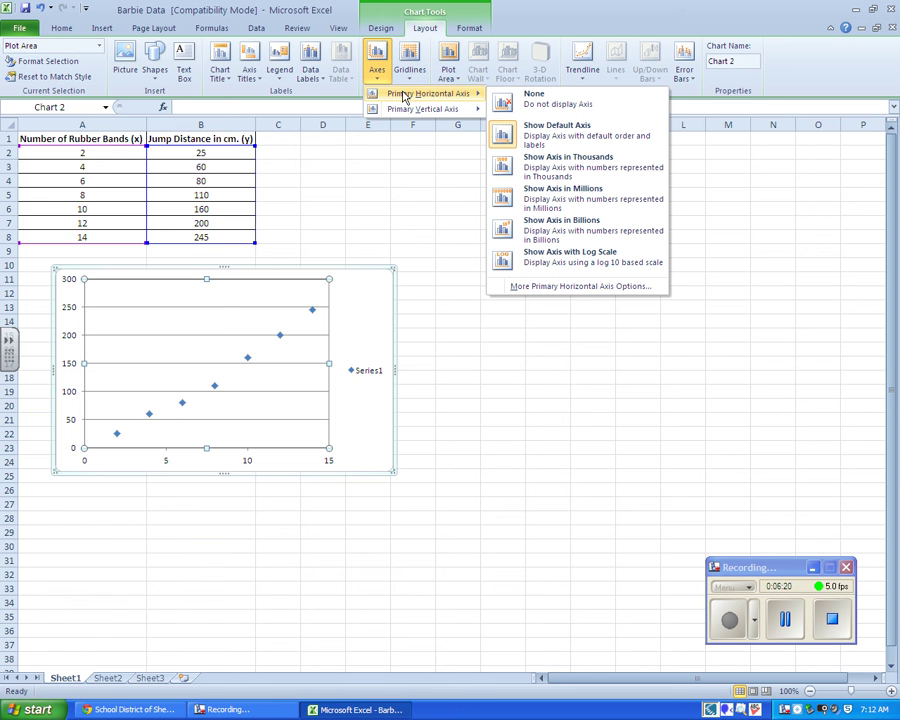
- Add a primary horizontal axis title to the scatter chart using the Title Below Axis option
{"action": "left_click", "coordinate": [258, 80]}
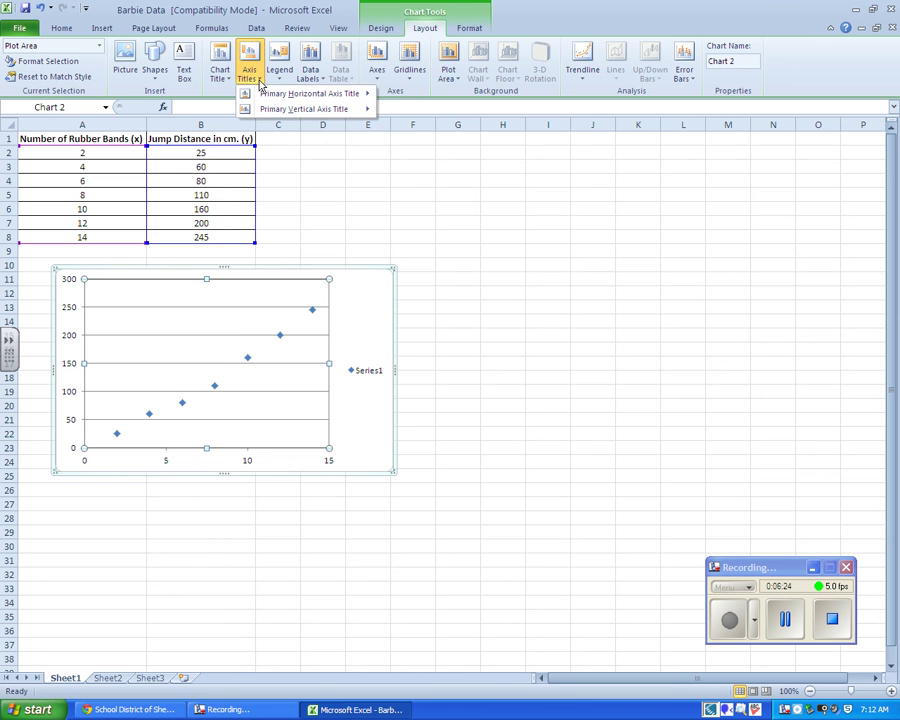
{"action": "mouse_move", "coordinate": [268, 99]}
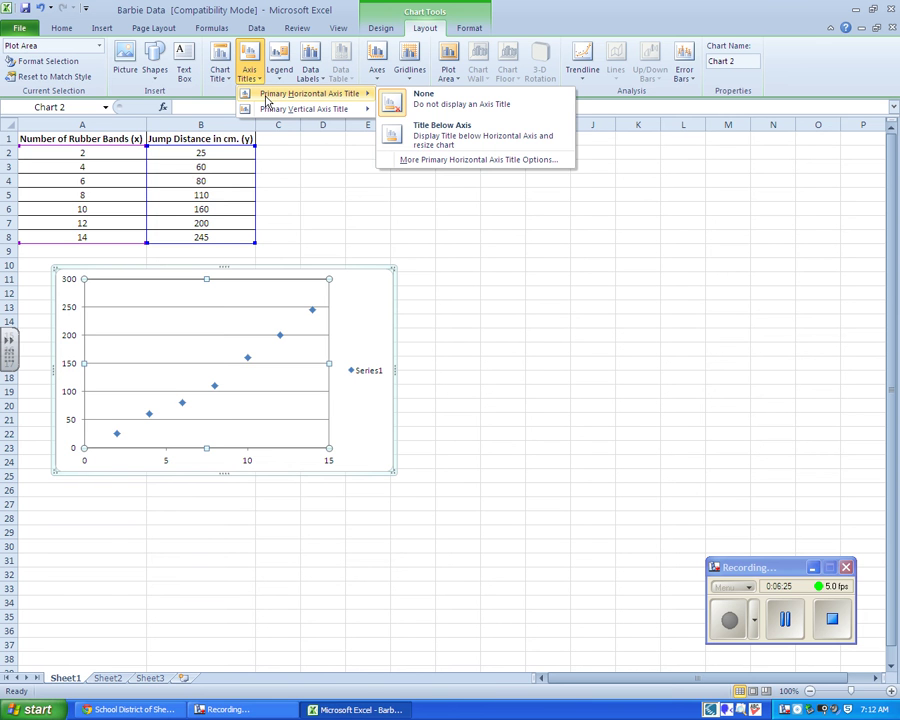
{"action": "left_click", "coordinate": [428, 146]}
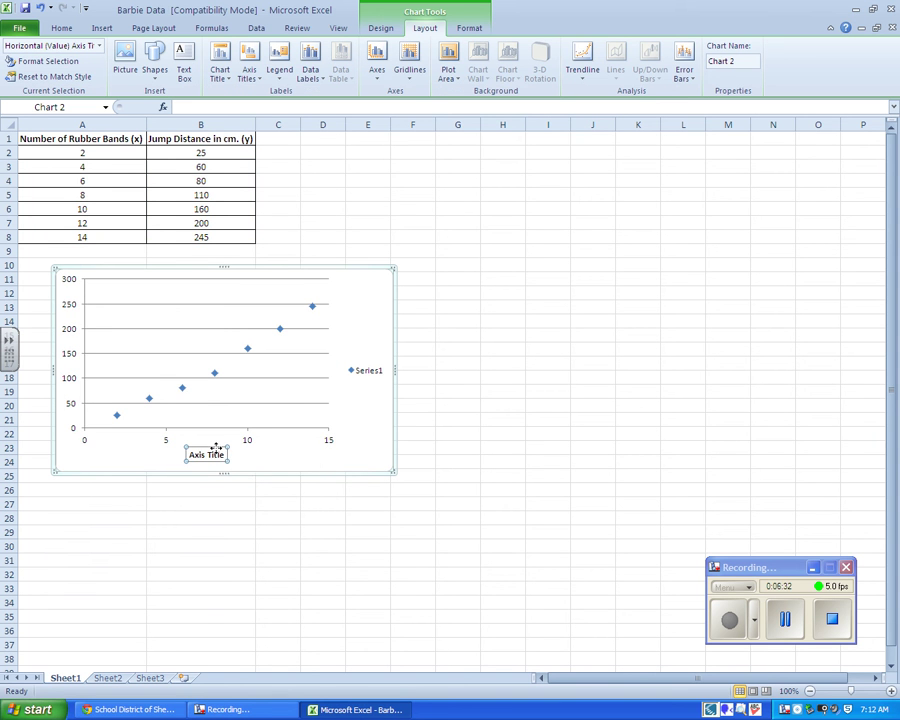
- Replace the horizontal axis title's placeholder text with "Number of Rubber Bands"
{"action": "left_click_drag", "start_coordinate": [226, 450], "coordinate": [236, 448]}
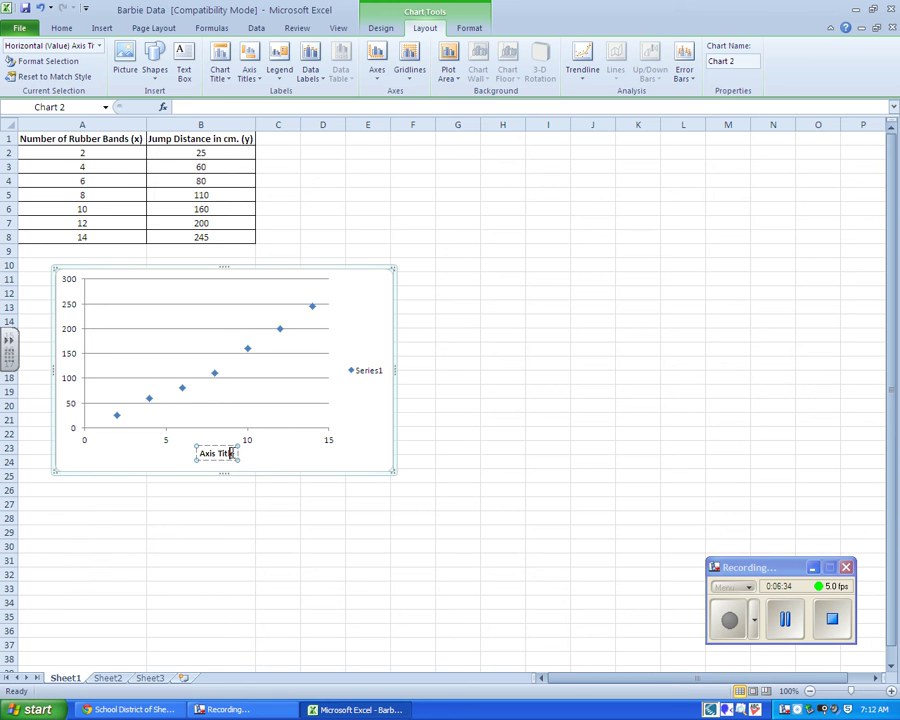
{"action": "key", "text": "BackSpace"}
{"action": "key", "text": "BackSpace"}
{"action": "key", "text": "BackSpace"}
{"action": "key", "text": "BackSpace"}
{"action": "key", "text": "BackSpace"}
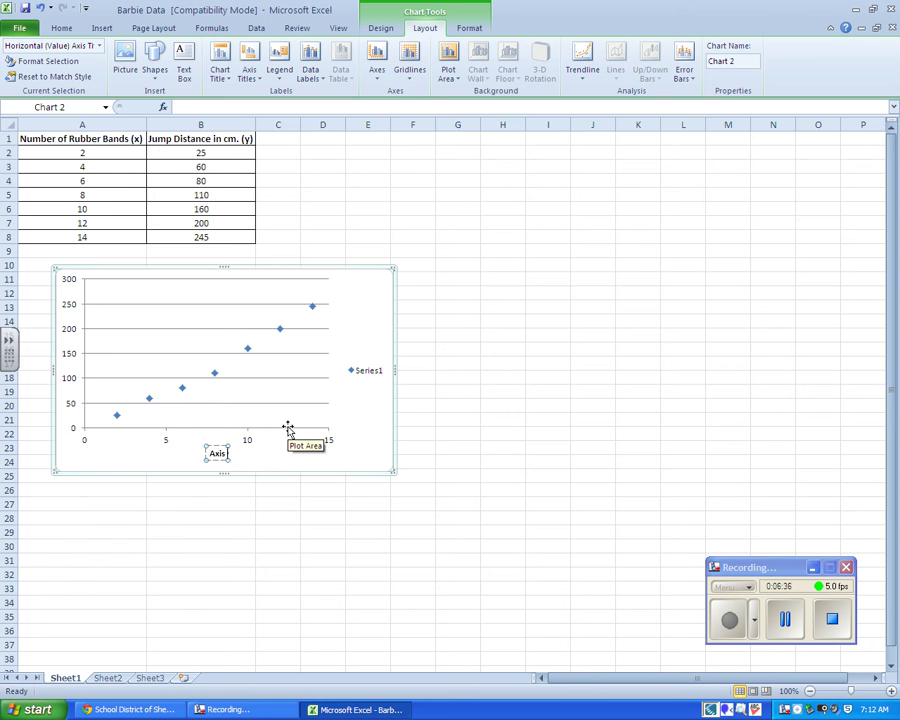
{"action": "key", "text": "BackSpace"}
{"action": "key", "text": "BackSpace"}
{"action": "key", "text": "BackSpace"}
{"action": "key", "text": "BackSpace"}
{"action": "key", "text": "BackSpace"}
{"action": "type", "text": "Number of"}
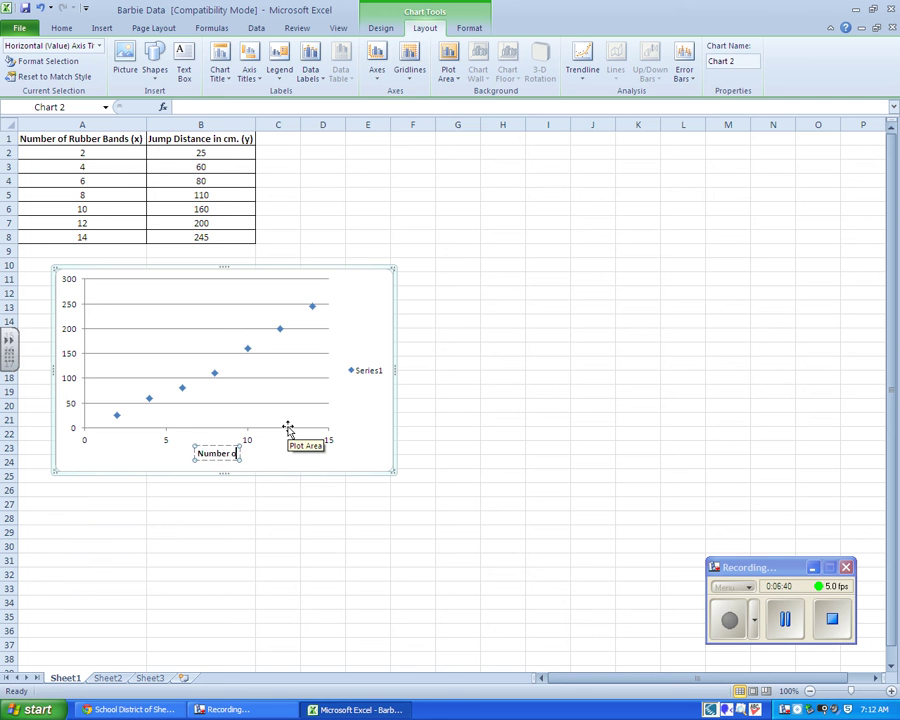
{"action": "type", "text": " Rubber"}
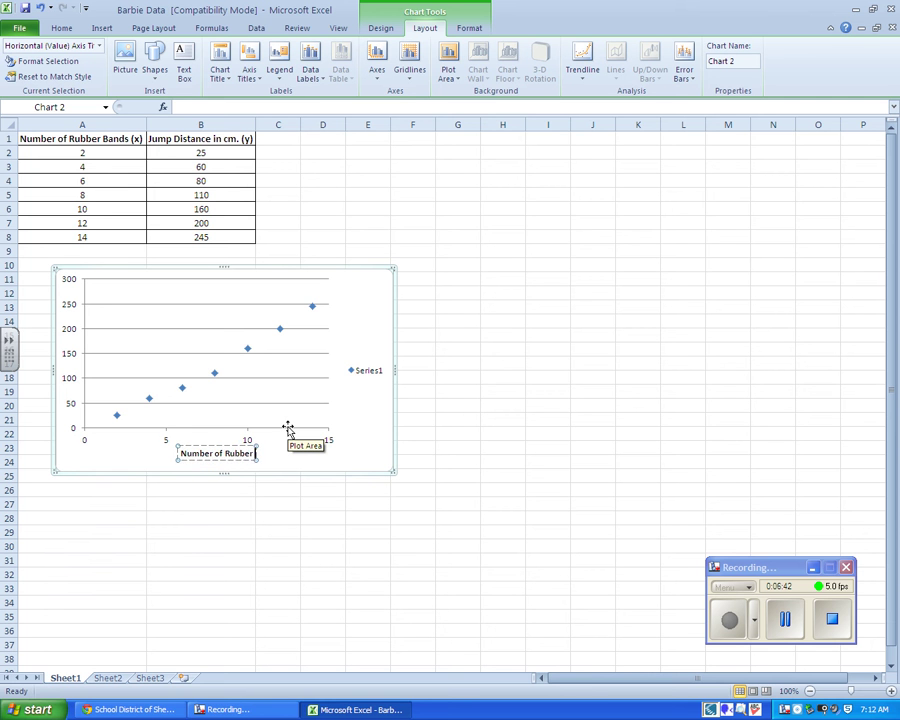
{"action": "type", "text": " Bands"}
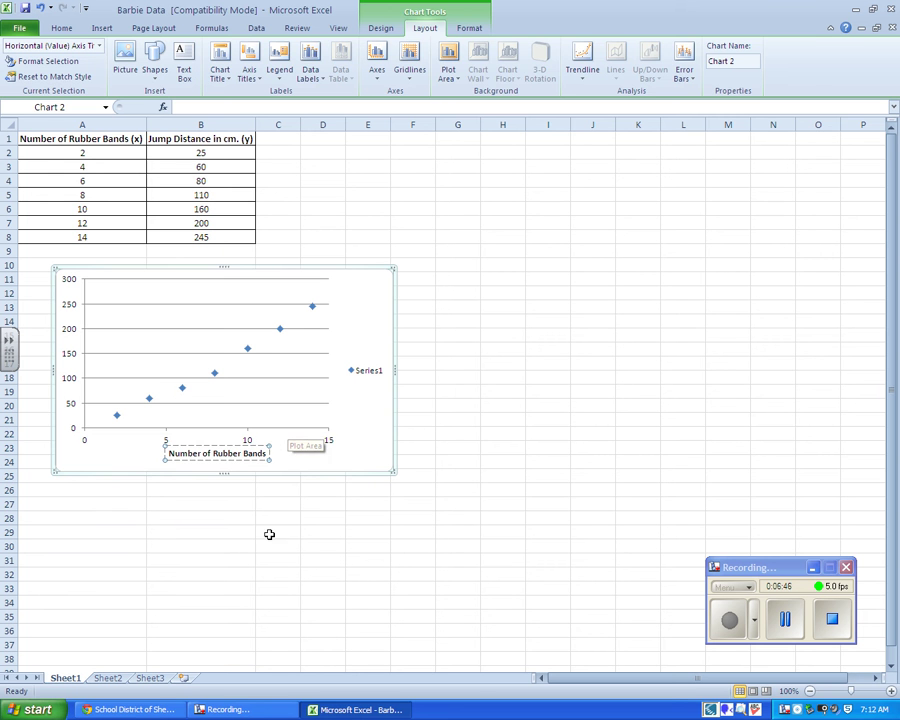
- Reposition the "Number of Rubber Bands" axis title so it sits centered beneath the horizontal axis numbers, and deselect the chart
{"action": "left_click", "coordinate": [271, 534]}
{"action": "left_click", "coordinate": [272, 455]}
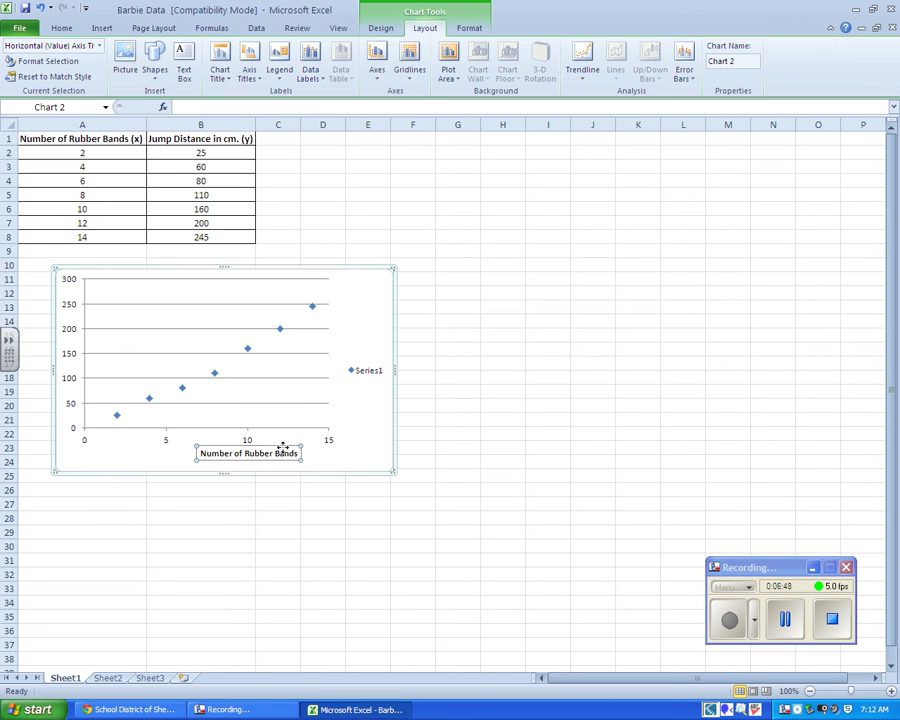
{"action": "left_click_drag", "start_coordinate": [282, 443], "coordinate": [260, 443]}
{"action": "left_click_drag", "start_coordinate": [240, 447], "coordinate": [234, 449]}
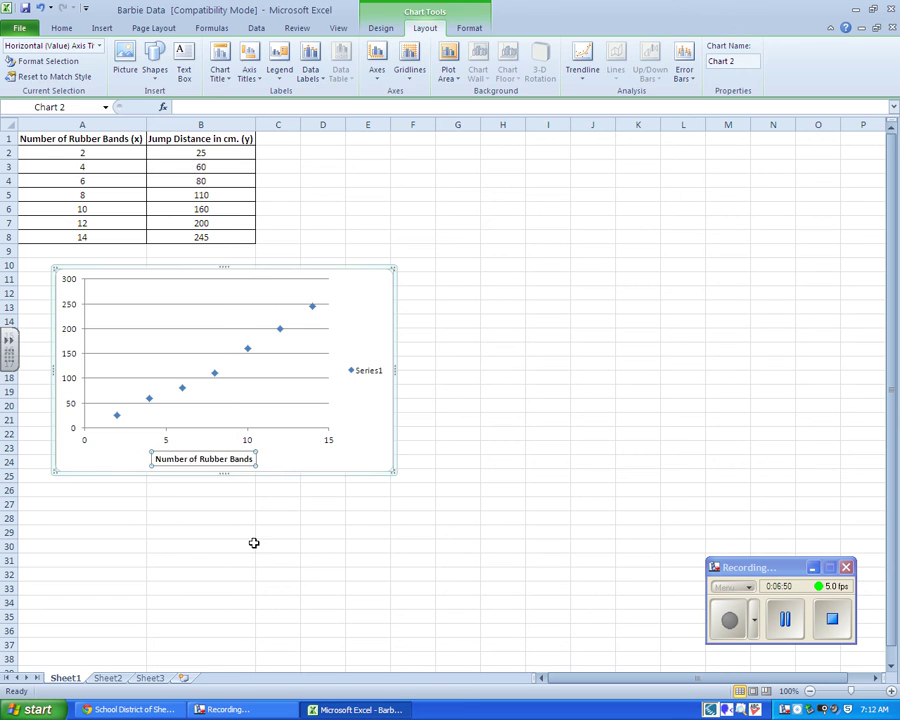
{"action": "left_click", "coordinate": [255, 537]}
{"action": "left_click", "coordinate": [208, 452]}
{"action": "left_click", "coordinate": [250, 546]}
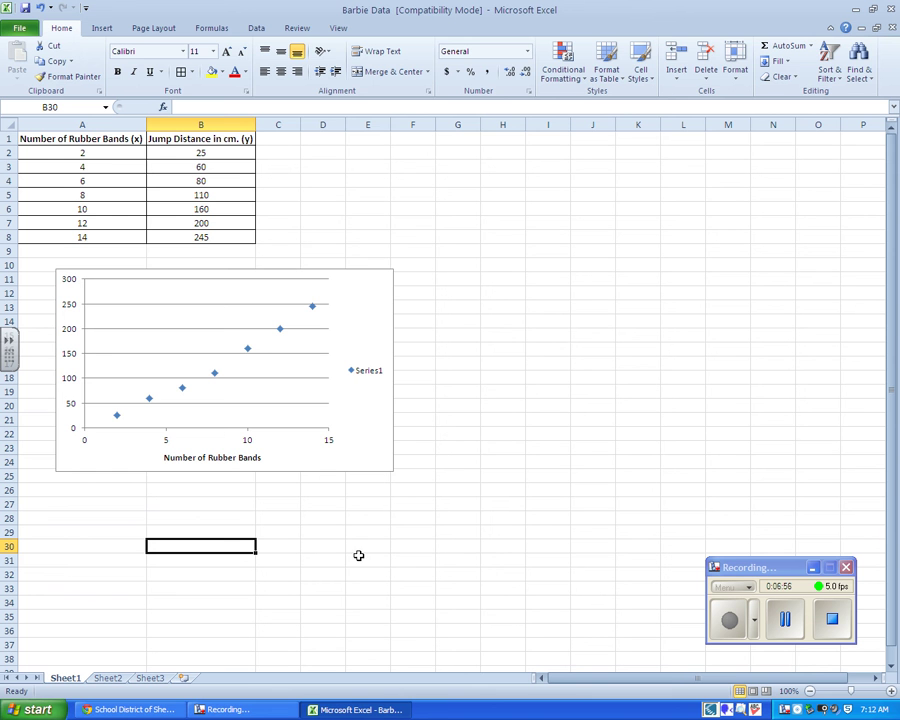
- Add a primary vertical axis title to the scatter chart using the Vertical Title option
{"action": "left_click", "coordinate": [226, 382]}
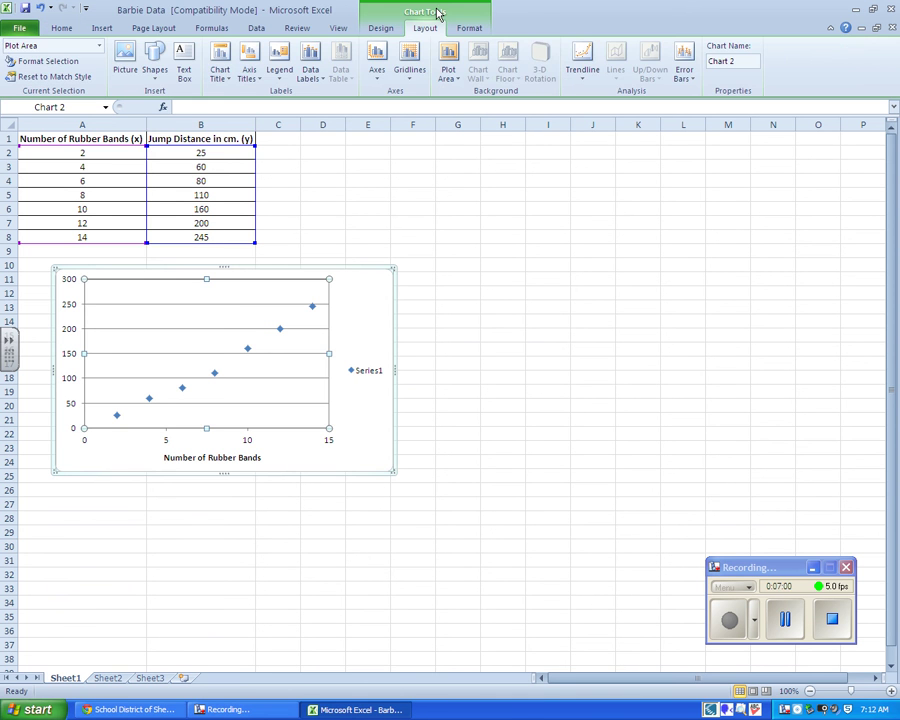
{"action": "left_click", "coordinate": [249, 68]}
{"action": "mouse_move", "coordinate": [279, 112]}
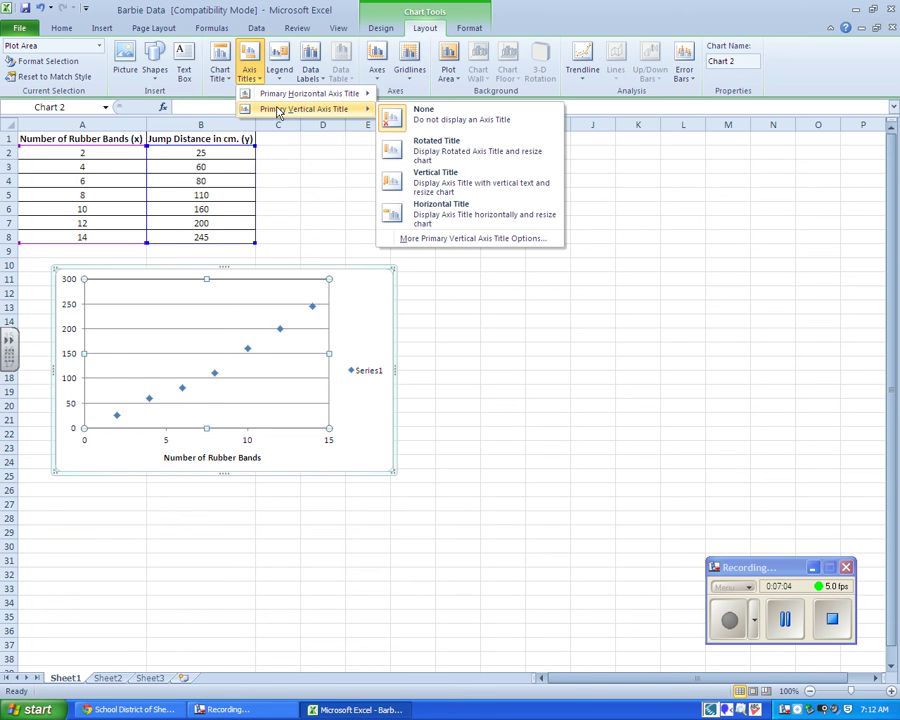
{"action": "left_click", "coordinate": [447, 183]}
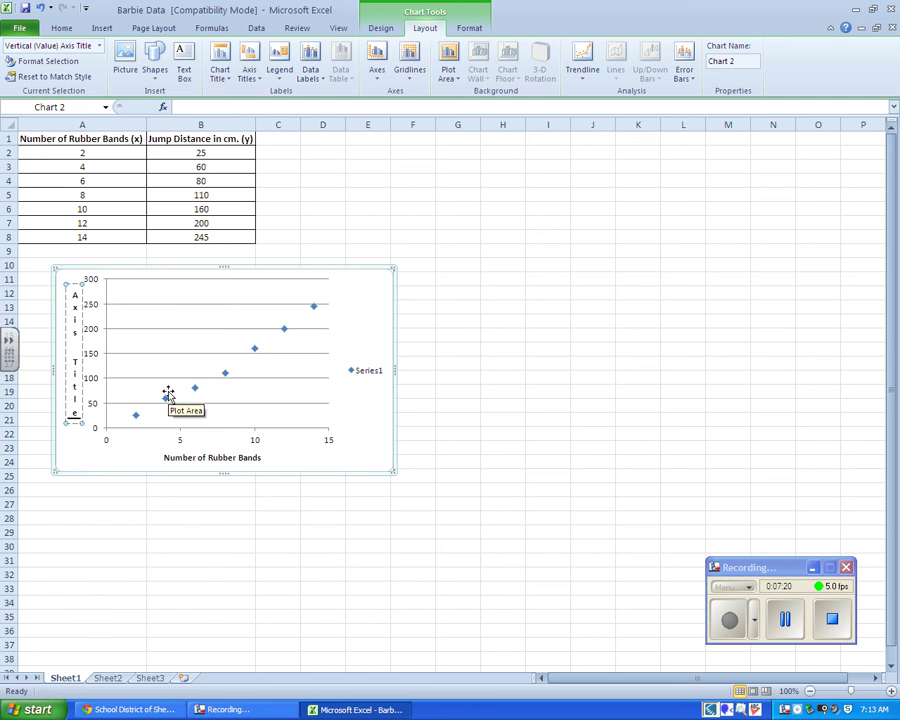
- Replace the vertical axis title's placeholder text with "Jump Distance (cm)" and deselect the chart
{"action": "key", "text": "BackSpace"}
{"action": "key", "text": "BackSpace"}
{"action": "key", "text": "BackSpace"}
{"action": "key", "text": "BackSpace"}
{"action": "key", "text": "BackSpace"}
{"action": "key", "text": "BackSpace"}
{"action": "key", "text": "BackSpace"}
{"action": "key", "text": "BackSpace"}
{"action": "key", "text": "BackSpace"}
{"action": "key", "text": "BackSpace"}
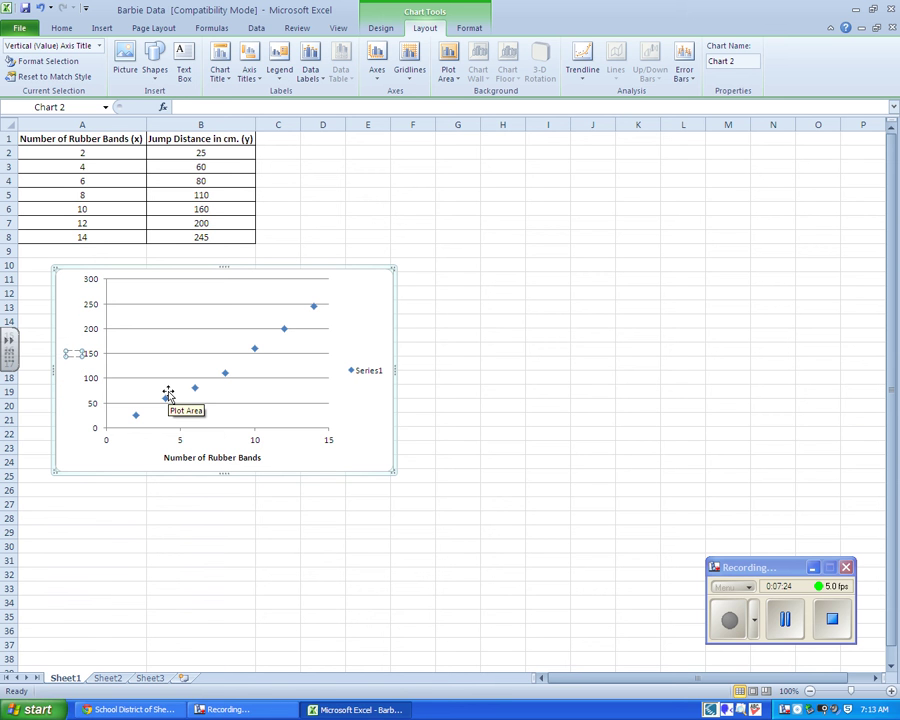
{"action": "type", "text": "Jump Dist"}
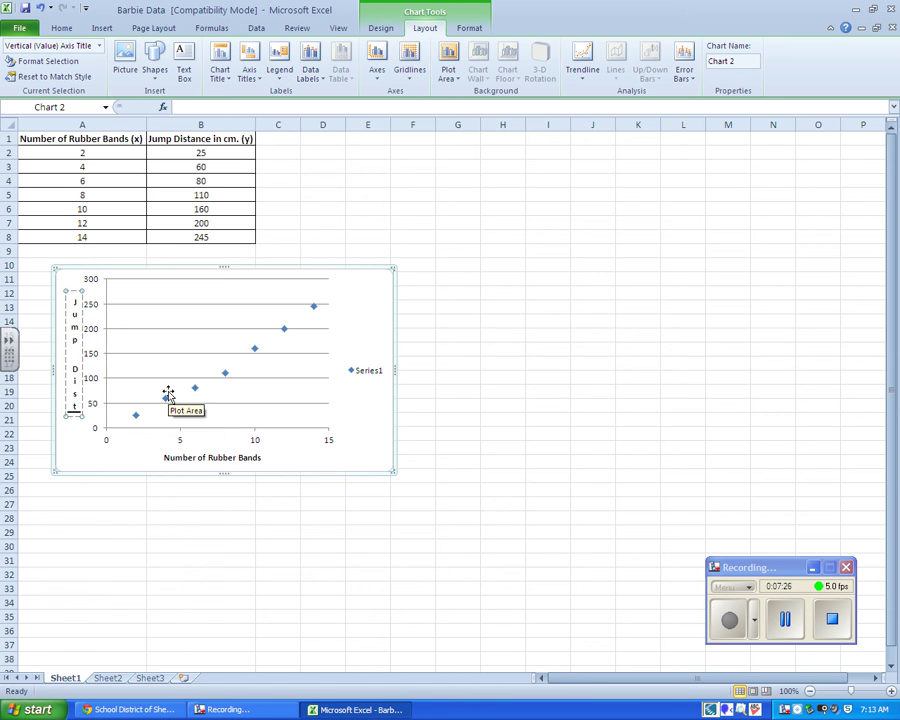
{"action": "type", "text": "ance"}
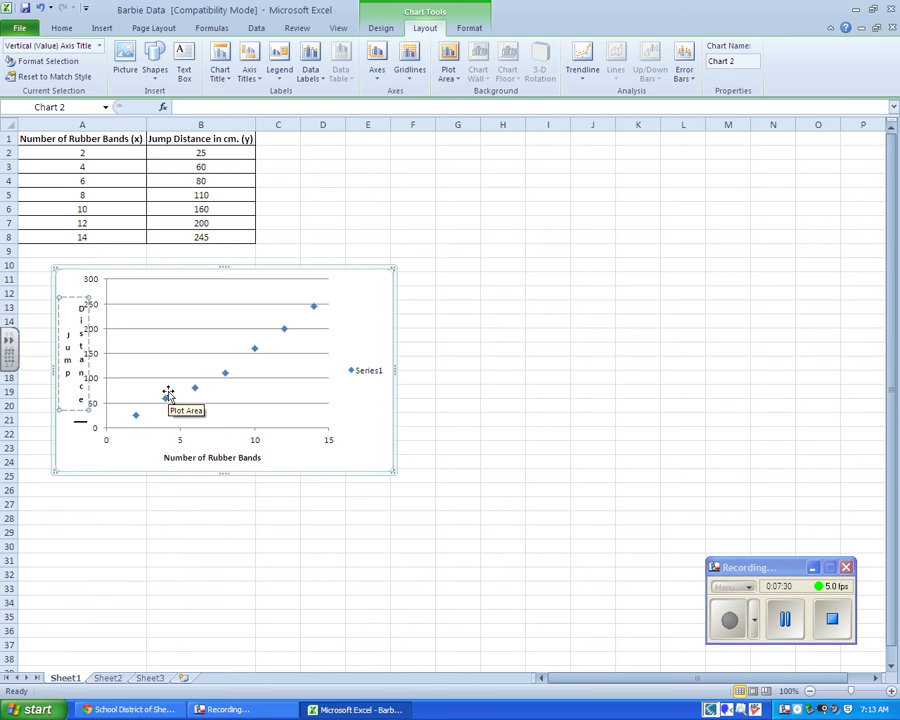
{"action": "type", "text": " (cm)"}
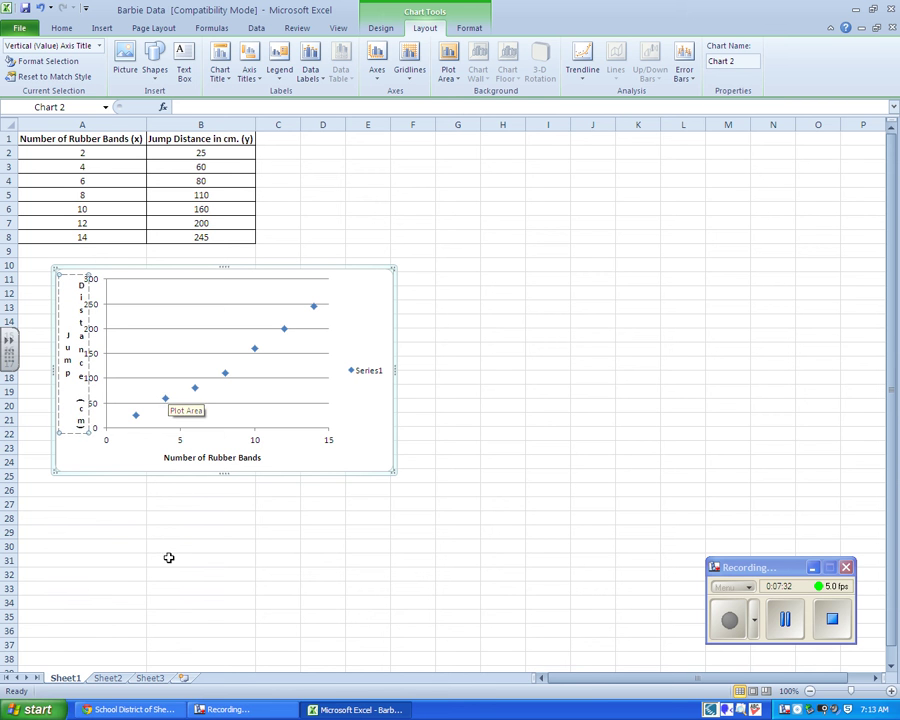
{"action": "left_click", "coordinate": [131, 545]}
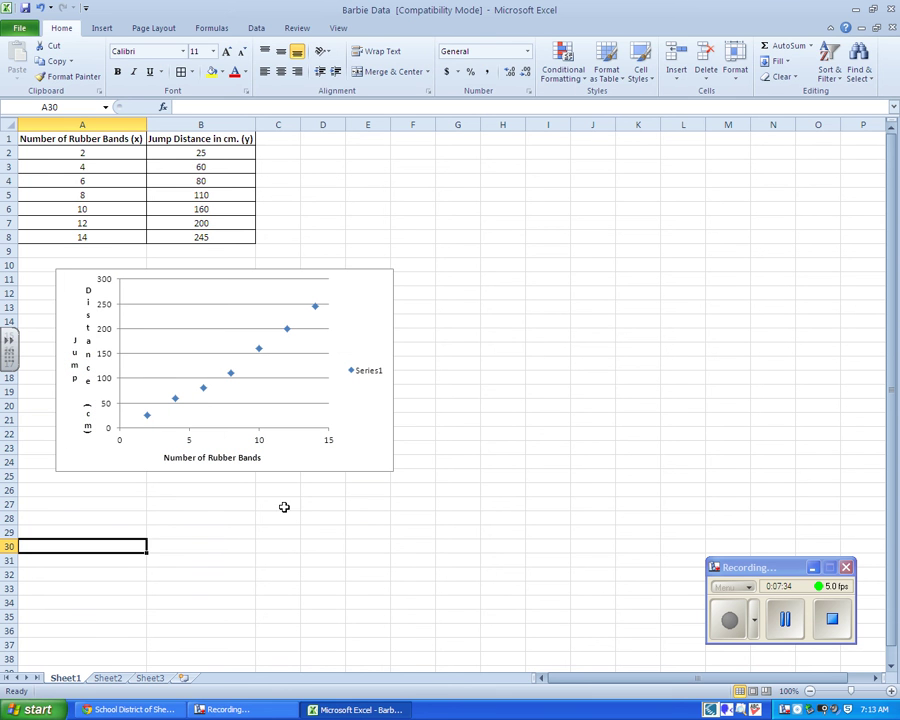
{"action": "left_click", "coordinate": [368, 372]}
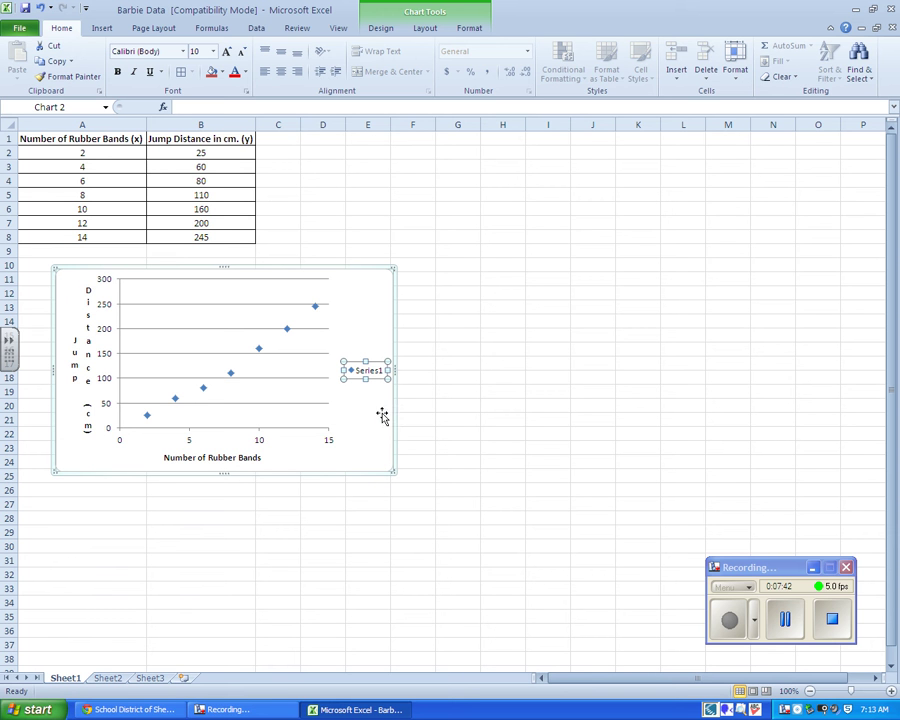
{"action": "left_click", "coordinate": [383, 374]}
{"action": "left_click", "coordinate": [440, 430]}
{"action": "left_click", "coordinate": [370, 376]}
{"action": "left_click", "coordinate": [398, 380]}
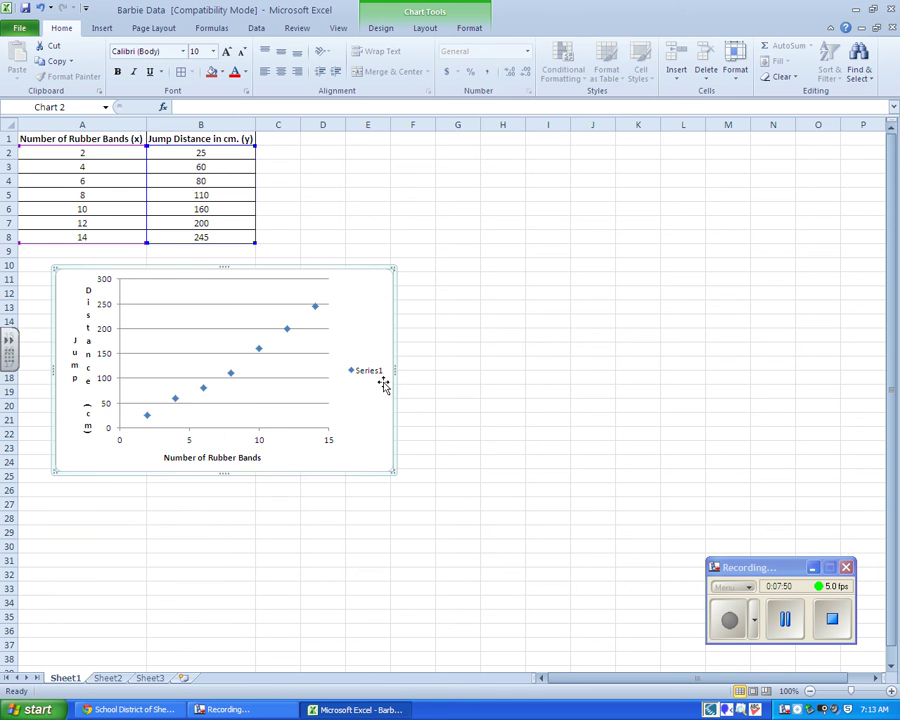
{"action": "key", "text": "Delete"}
{"action": "key", "text": "ctrl+z"}
- Delete the Series1 legend from the scatter chart and deselect the chart
{"action": "left_click", "coordinate": [368, 372]}
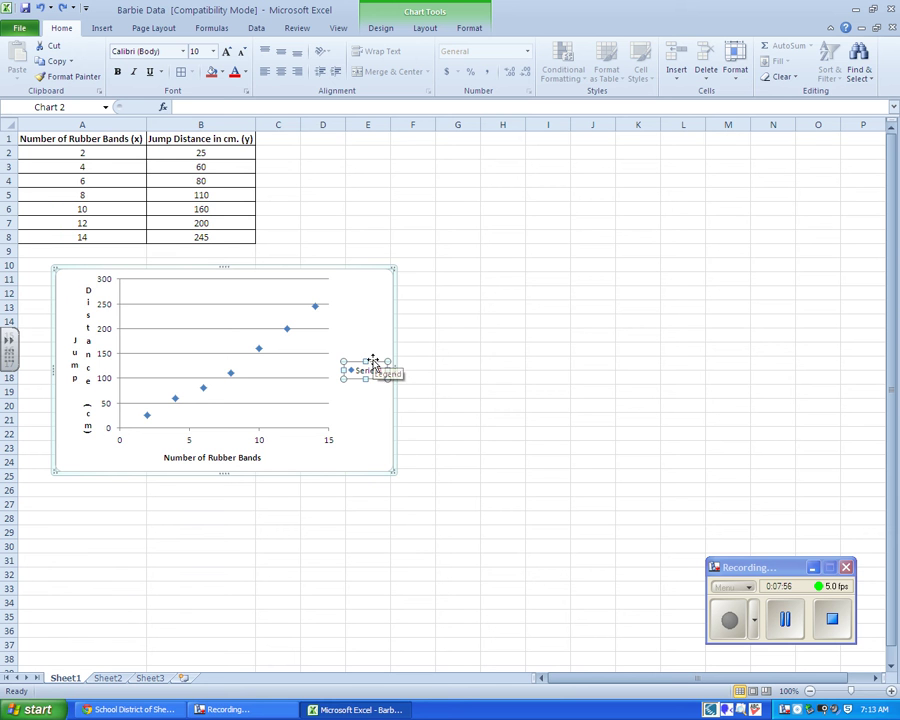
{"action": "key", "text": "Delete"}
{"action": "left_click", "coordinate": [505, 461]}
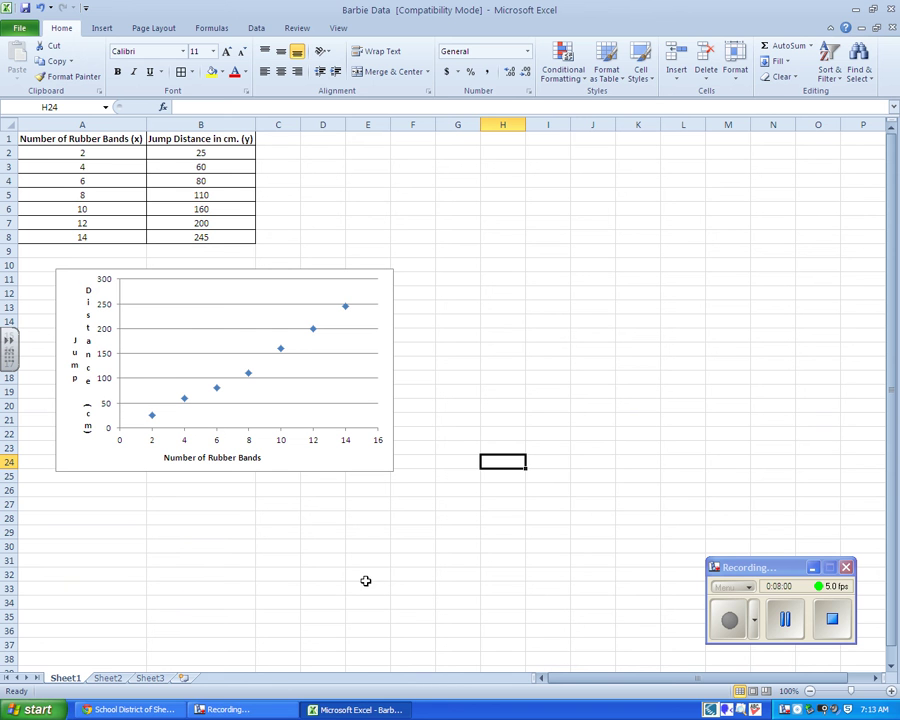
{"action": "left_click", "coordinate": [323, 587]}
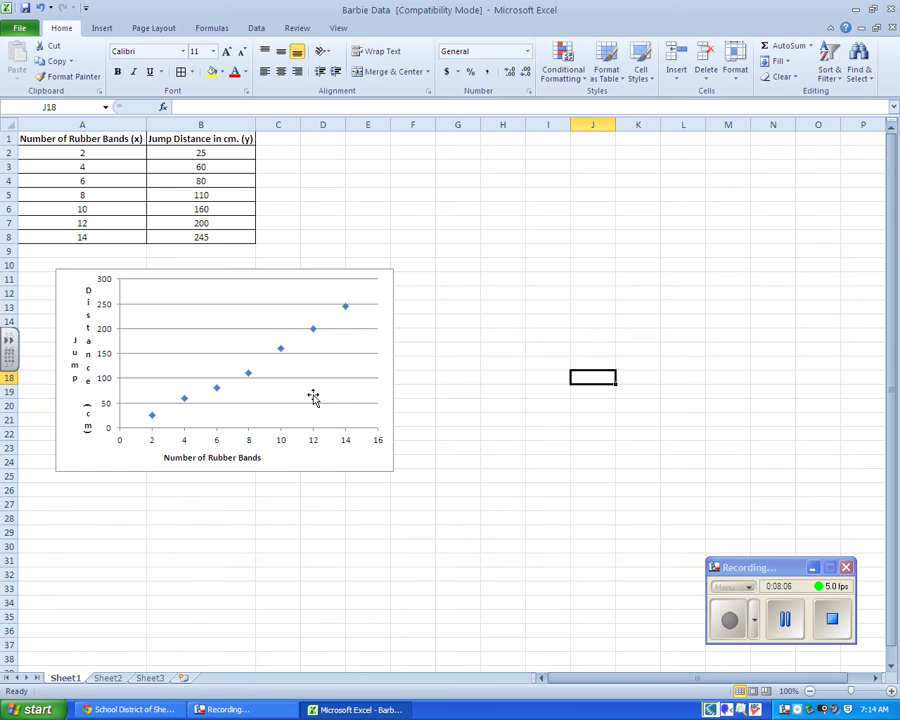
- Add a linear trendline to the jump distance data points and deselect the chart
{"action": "left_click", "coordinate": [313, 398]}
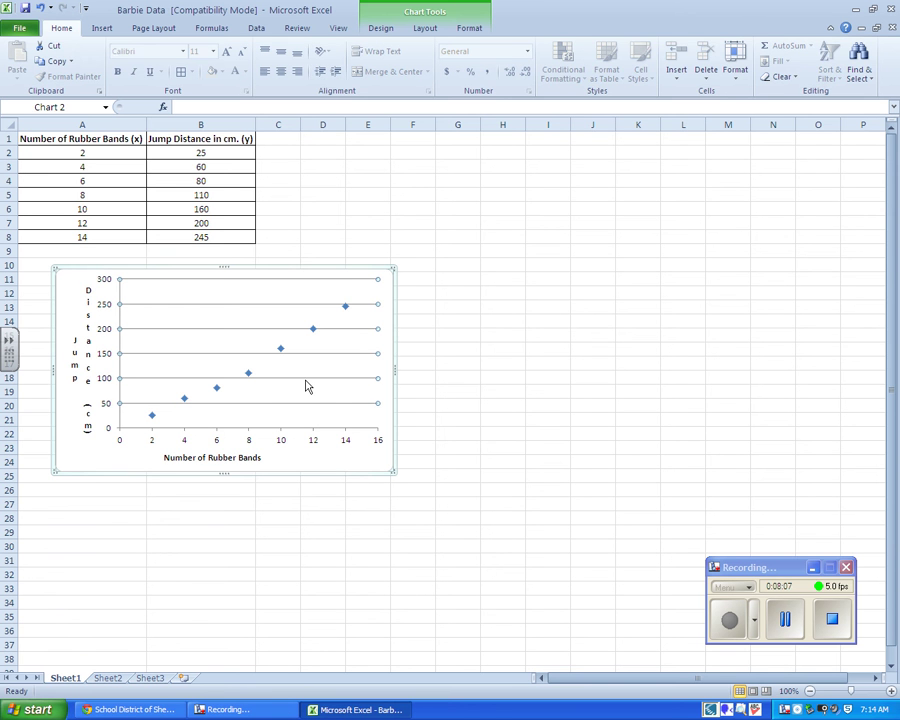
{"action": "left_click", "coordinate": [426, 30]}
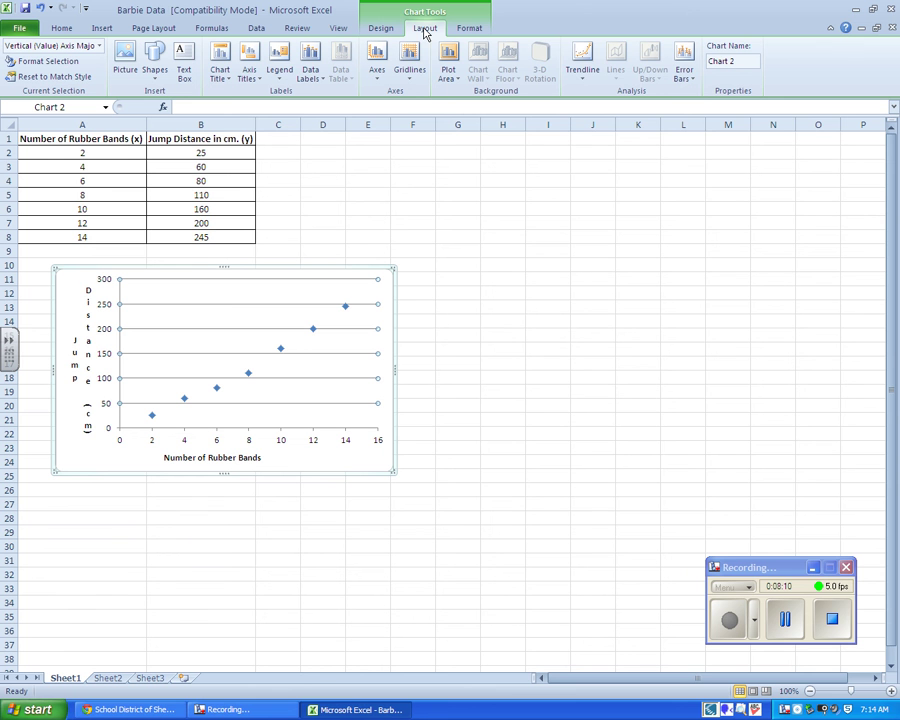
{"action": "left_click", "coordinate": [584, 70]}
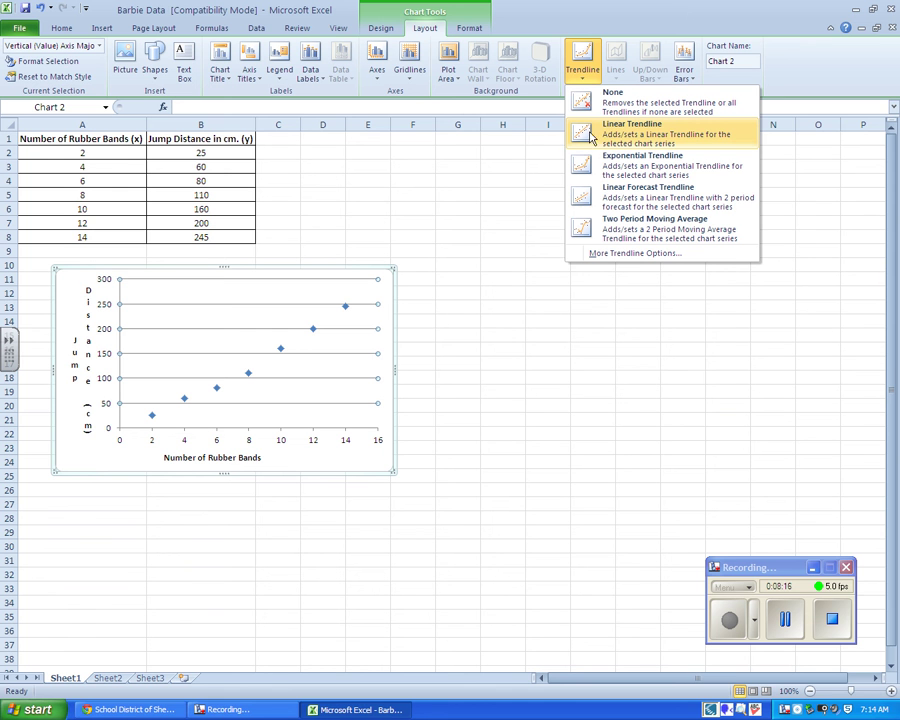
{"action": "left_click", "coordinate": [628, 135]}
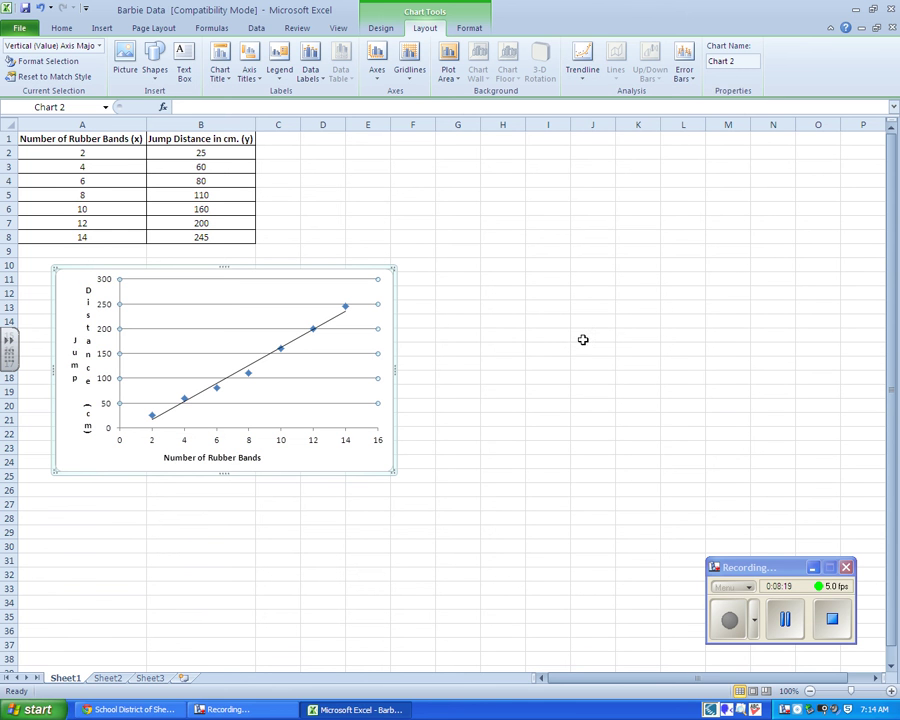
{"action": "left_click", "coordinate": [498, 422]}
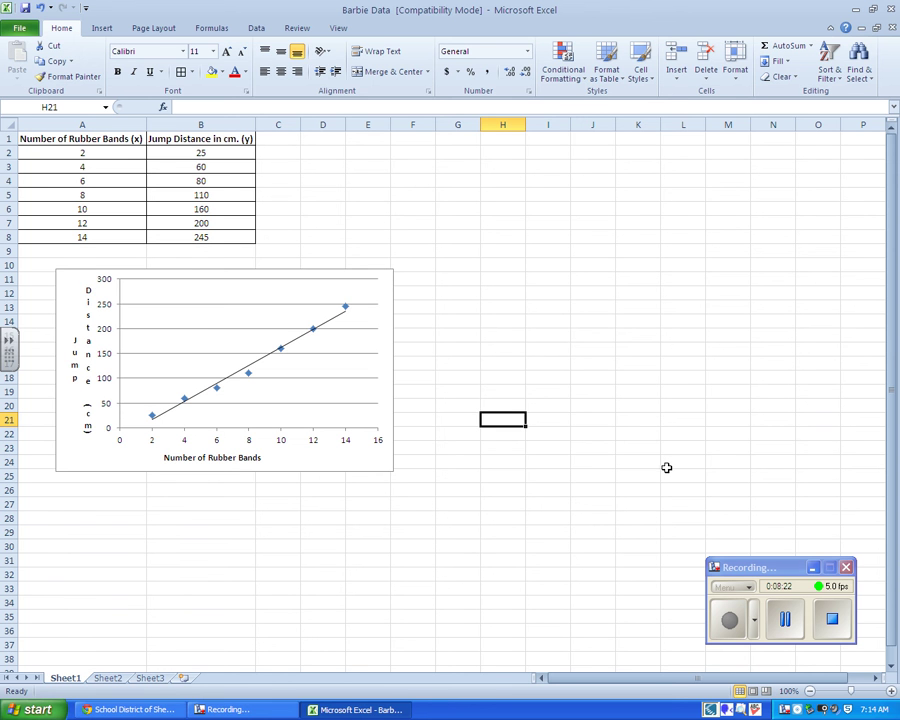
{"action": "left_click", "coordinate": [593, 334]}
{"action": "left_click", "coordinate": [561, 487]}
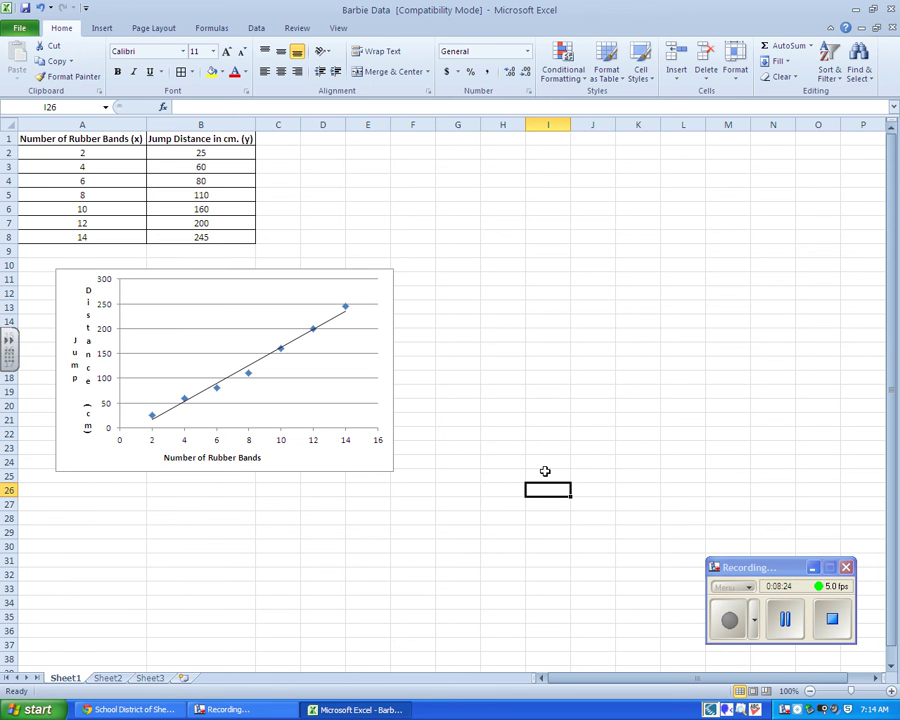
{"action": "left_click", "coordinate": [784, 622]}
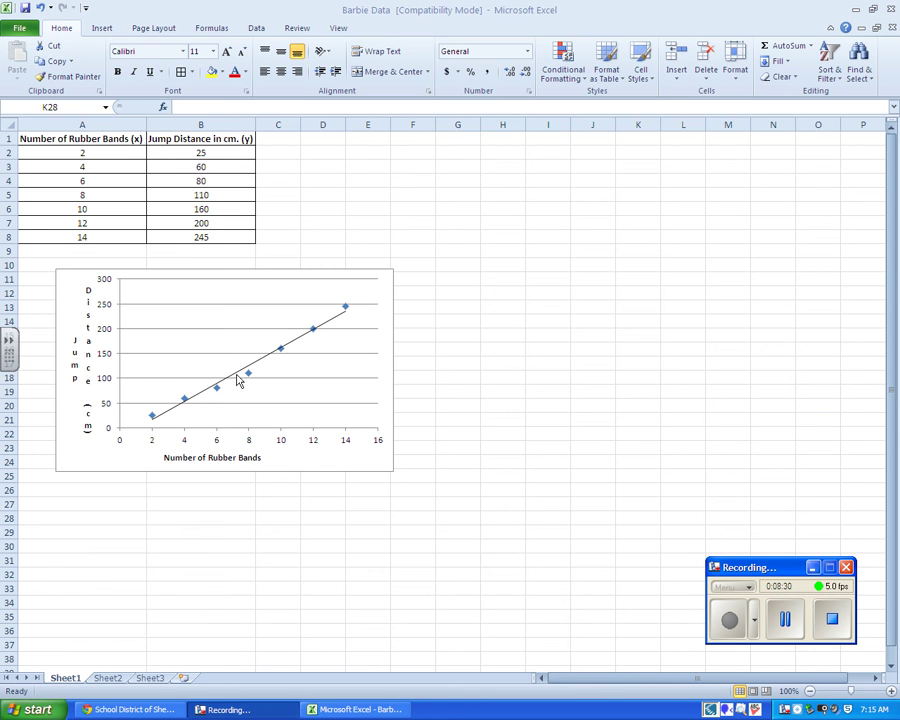
{"action": "double_click", "coordinate": [237, 378]}
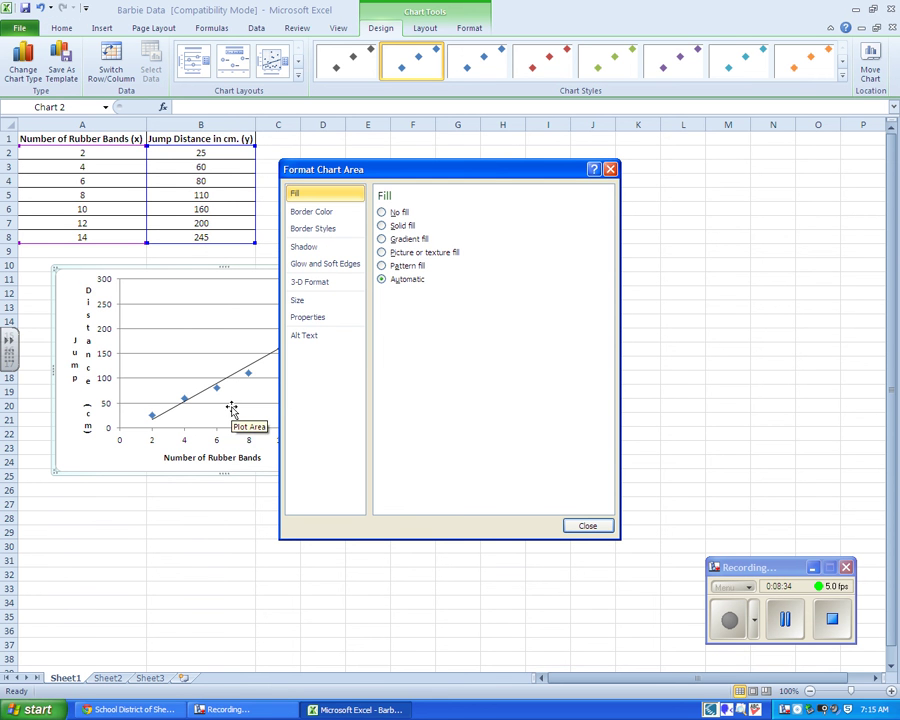
{"action": "left_click", "coordinate": [610, 169]}
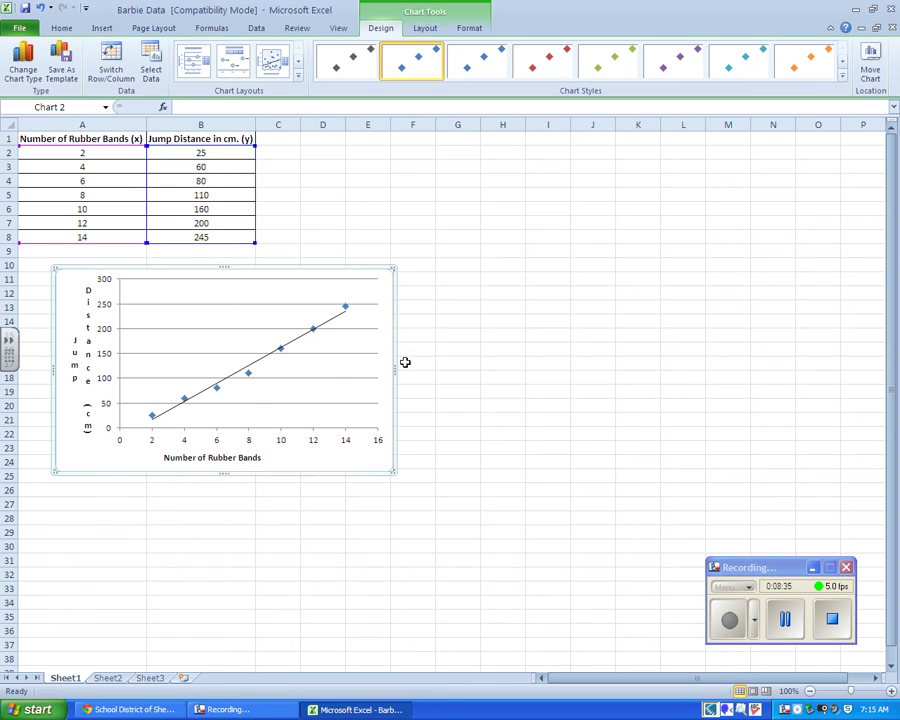
- Display the linear trendline's equation on the chart and review its line color, line style, shadow, and glow and soft edges options
{"action": "right_click", "coordinate": [265, 357]}
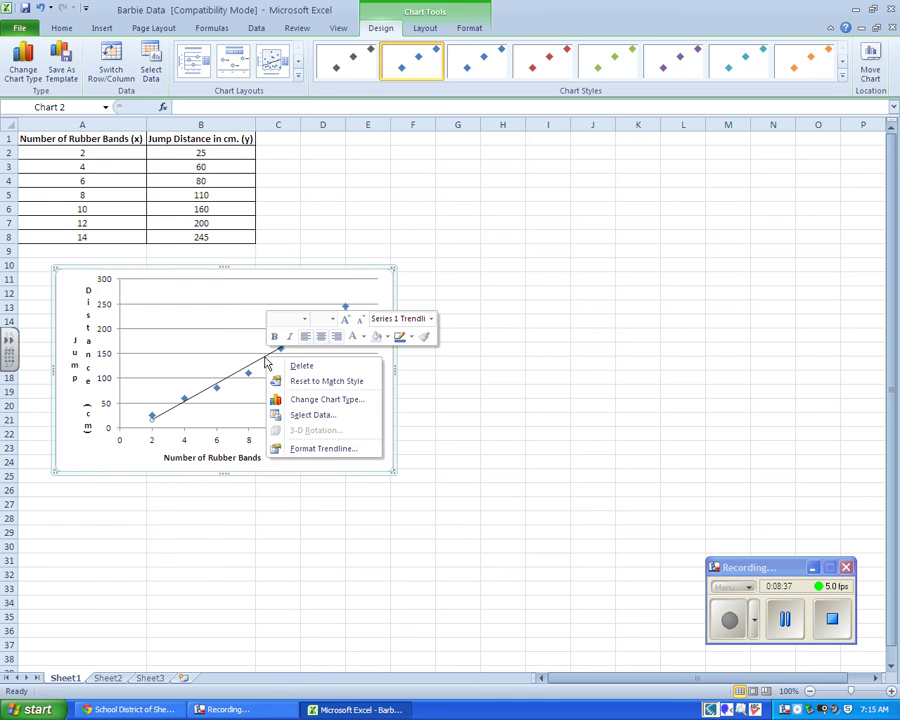
{"action": "left_click", "coordinate": [329, 451]}
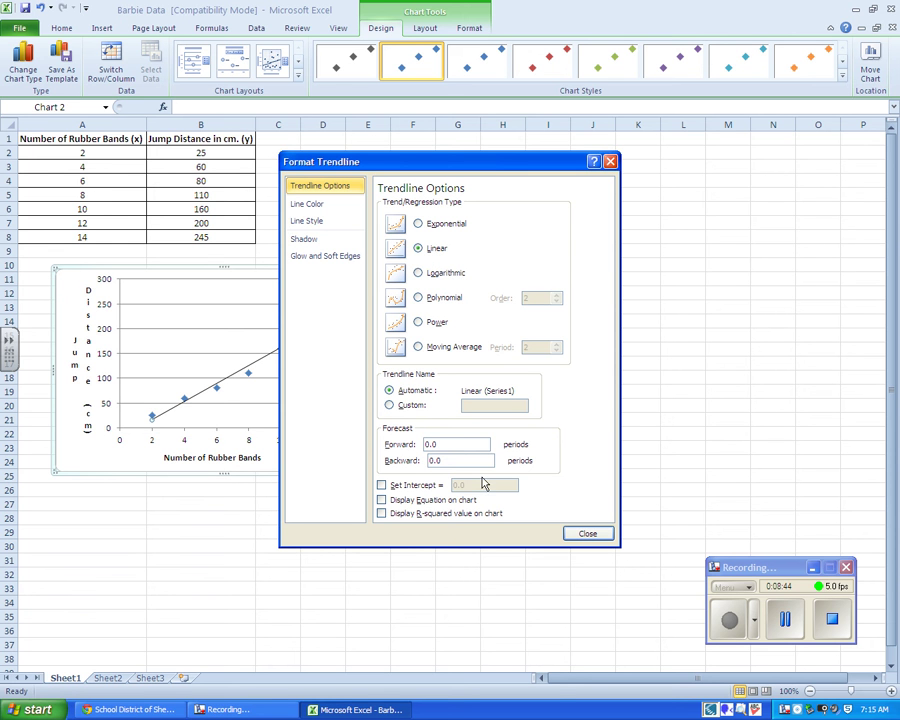
{"action": "left_click", "coordinate": [386, 502]}
{"action": "left_click", "coordinate": [320, 207]}
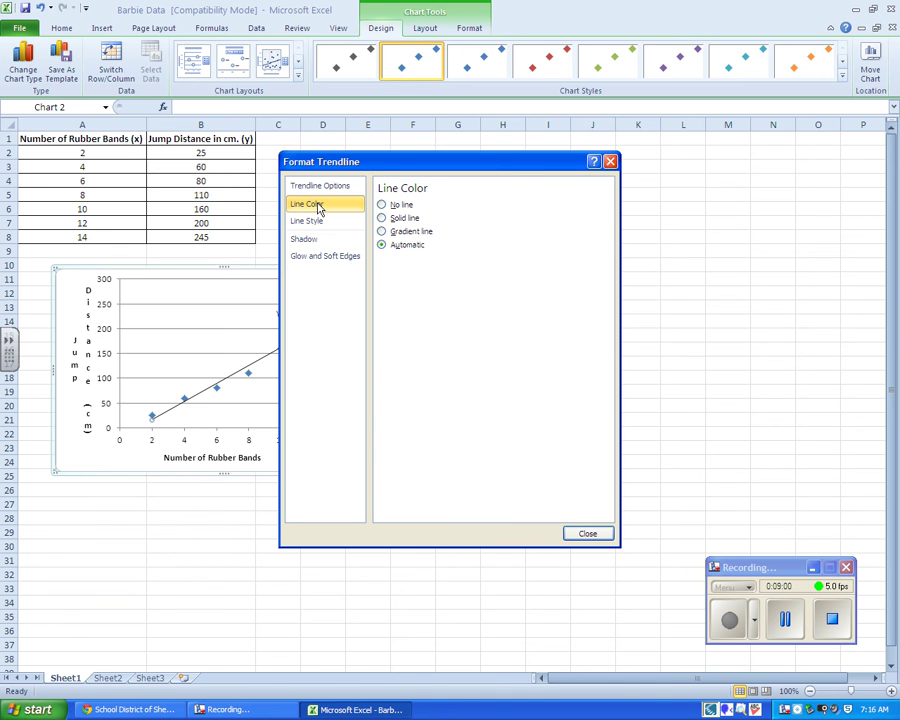
{"action": "left_click", "coordinate": [316, 223]}
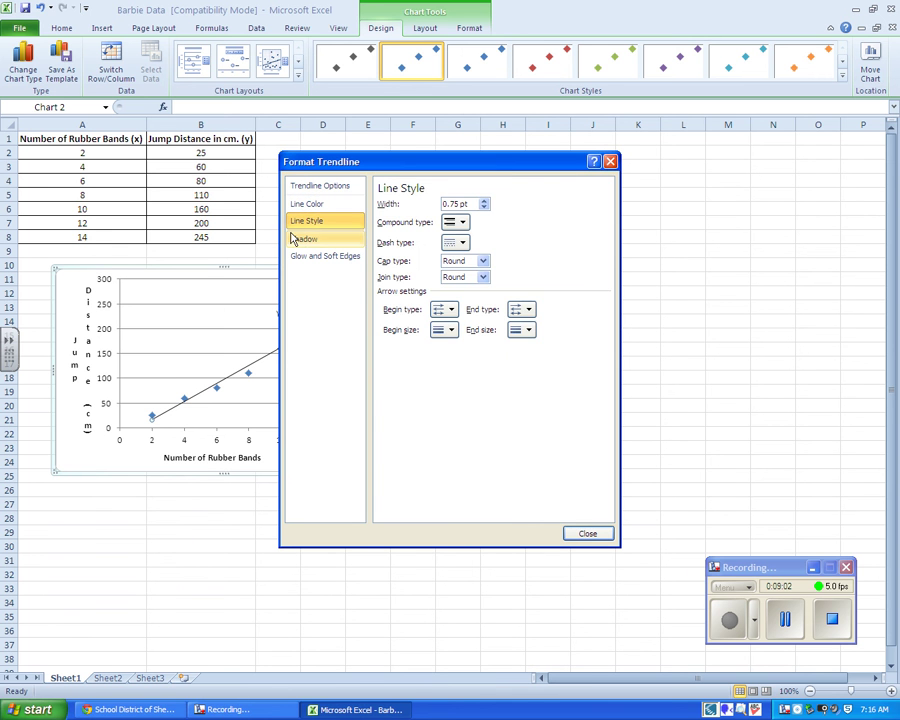
{"action": "left_click", "coordinate": [297, 240]}
{"action": "left_click", "coordinate": [324, 255]}
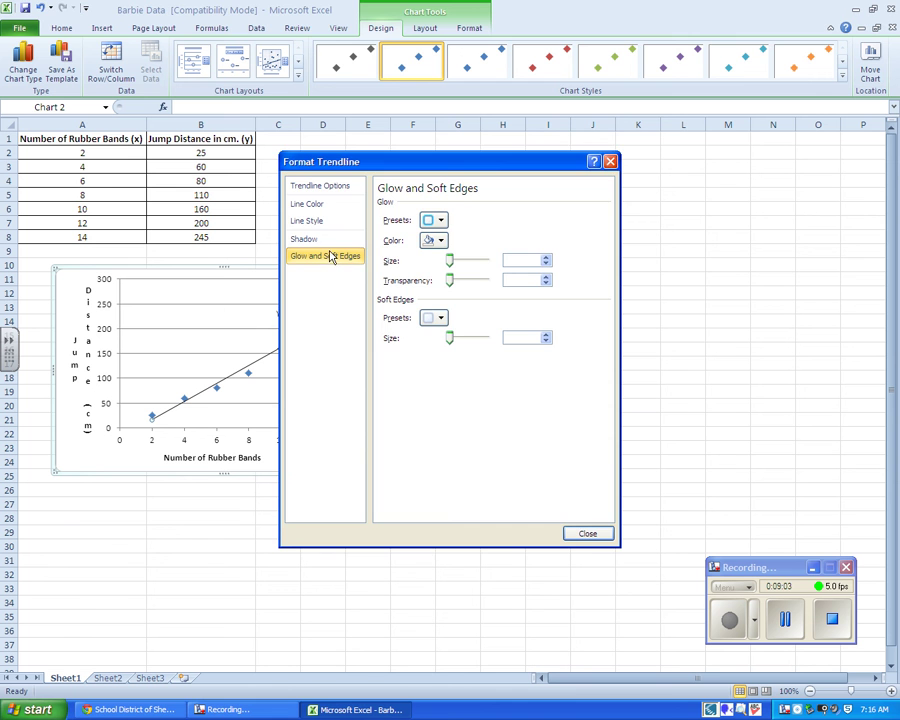
{"action": "left_click", "coordinate": [589, 538]}
- Move the trendline equation label into the empty area below the trendline, between the 50 and 100 gridlines, and deselect it
{"action": "left_click", "coordinate": [309, 313]}
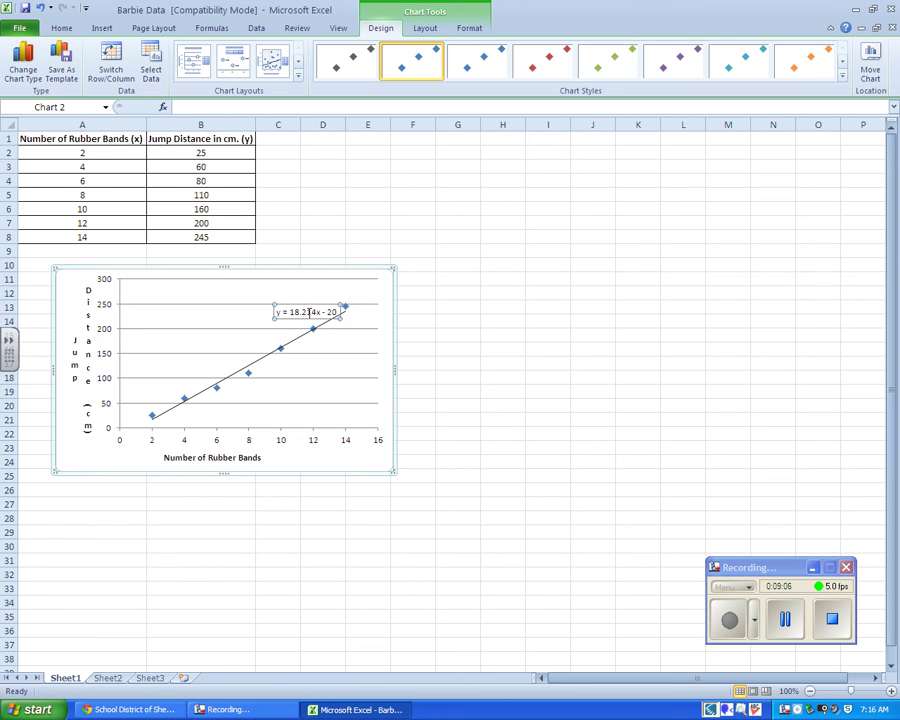
{"action": "left_click_drag", "start_coordinate": [310, 312], "coordinate": [316, 388]}
{"action": "left_click", "coordinate": [462, 430]}
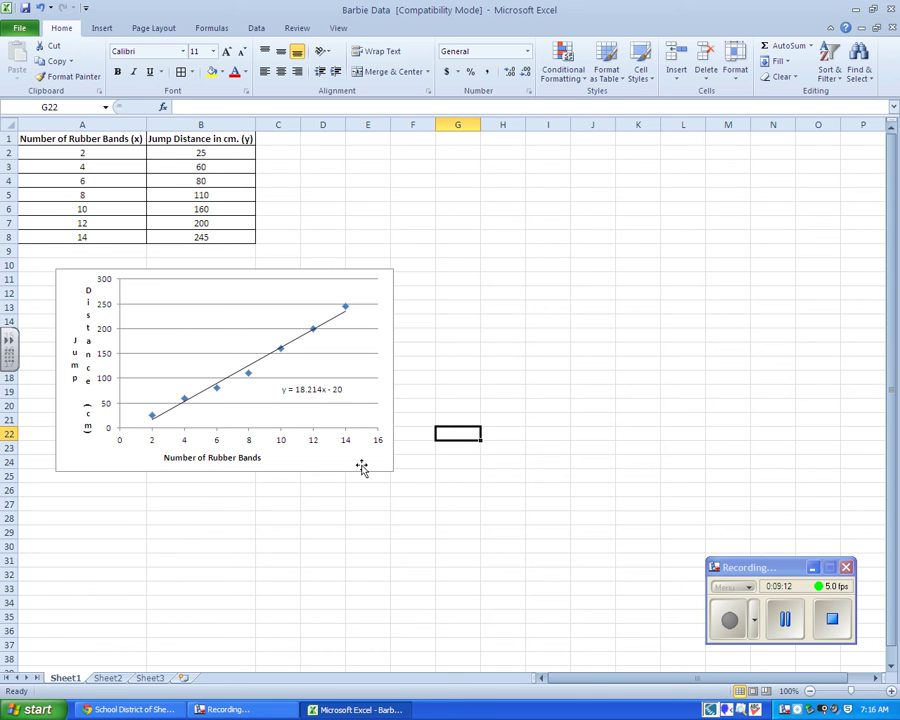
{"action": "left_click", "coordinate": [312, 396]}
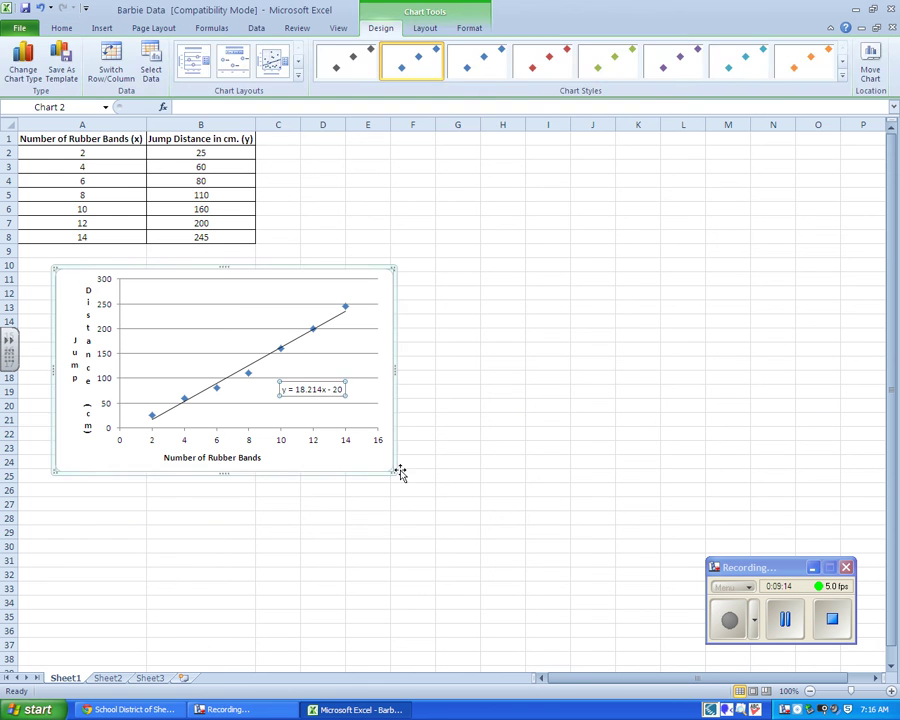
{"action": "left_click", "coordinate": [502, 490]}
{"action": "left_click", "coordinate": [386, 538]}
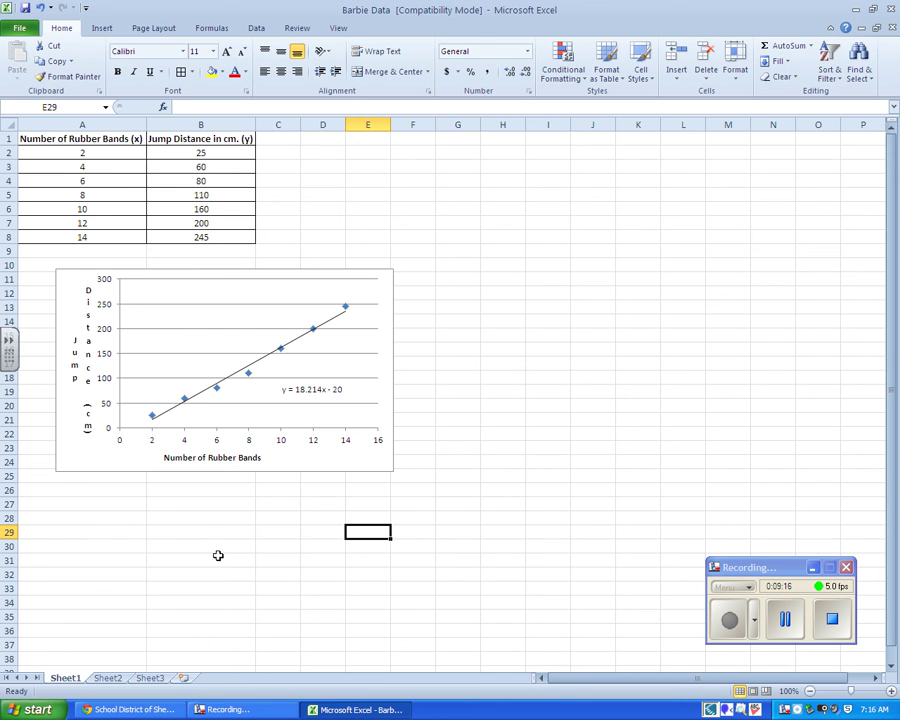
{"action": "left_click", "coordinate": [156, 520]}
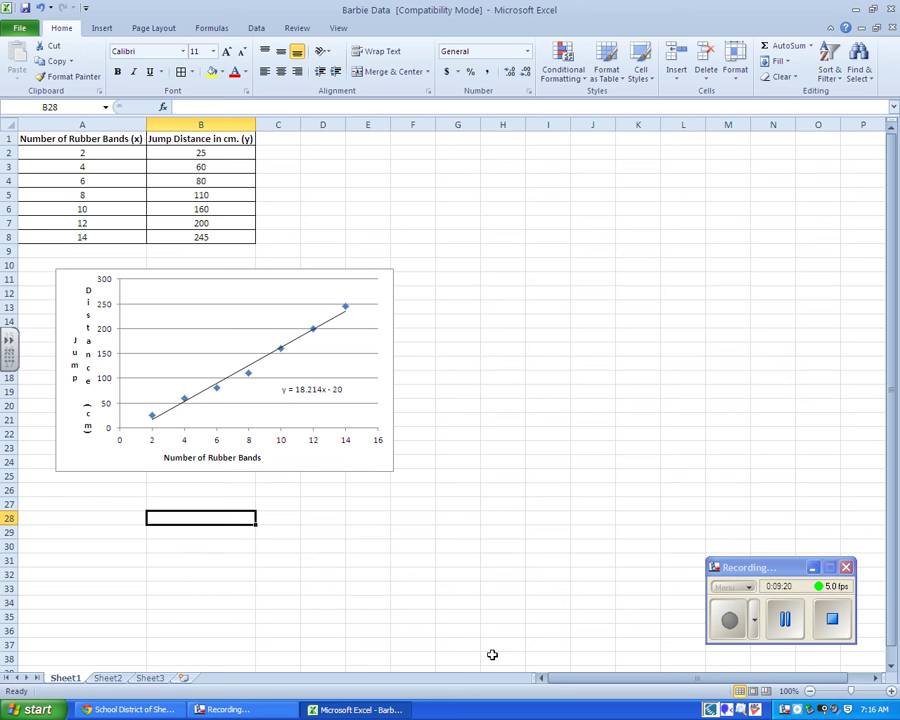
- Enter y = 18.214x - 20 in cell B28 and label it Line of Best Fit Equation in cell A28
{"action": "type", "text": "y = 18.214x - 20"}
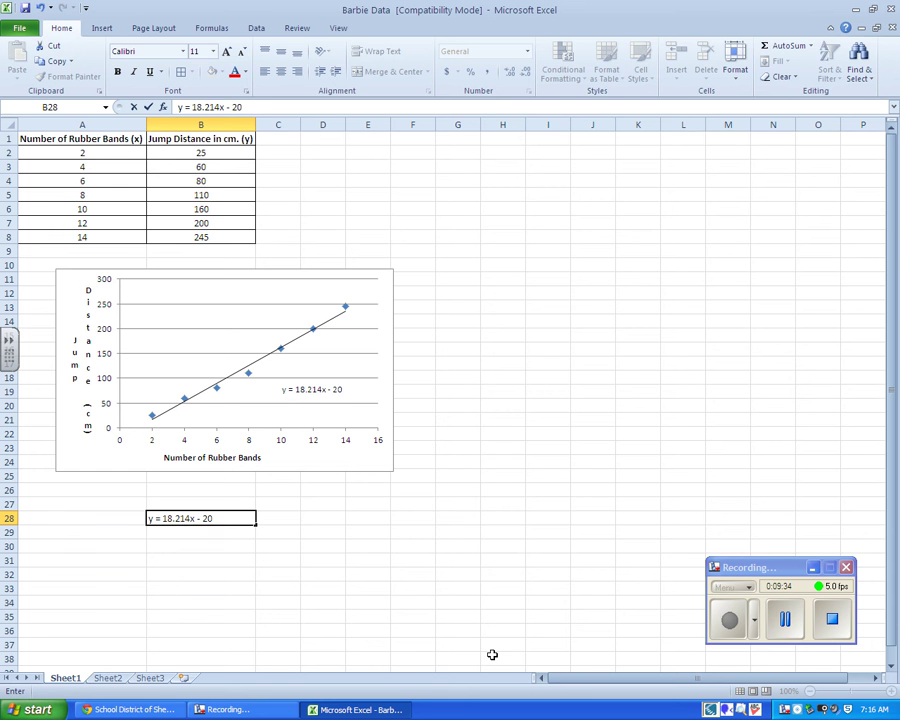
{"action": "left_click", "coordinate": [292, 601]}
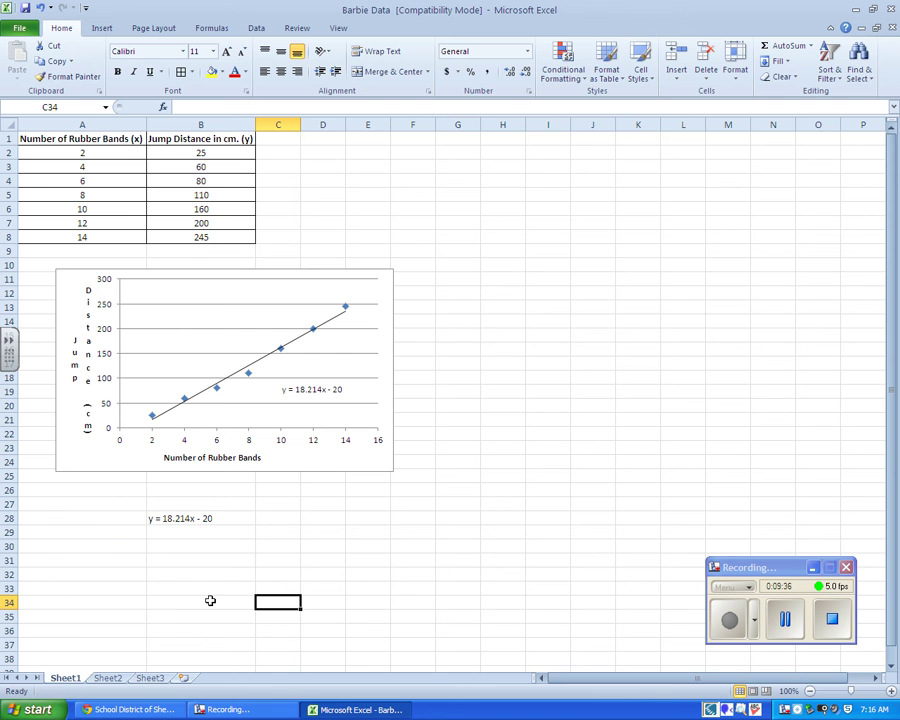
{"action": "left_click", "coordinate": [199, 618]}
{"action": "left_click", "coordinate": [391, 575]}
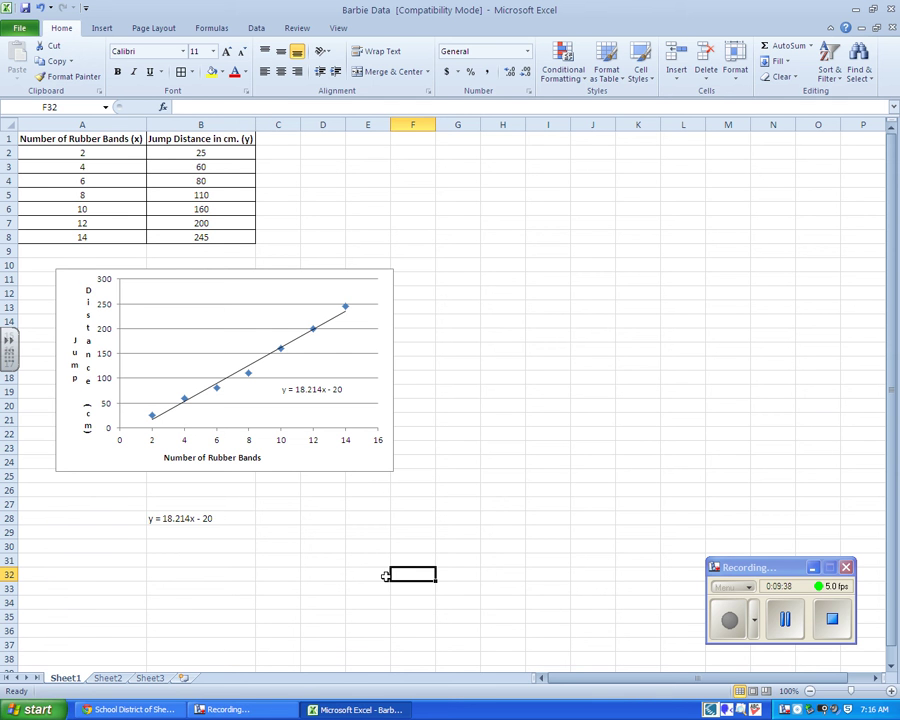
{"action": "left_click", "coordinate": [36, 518]}
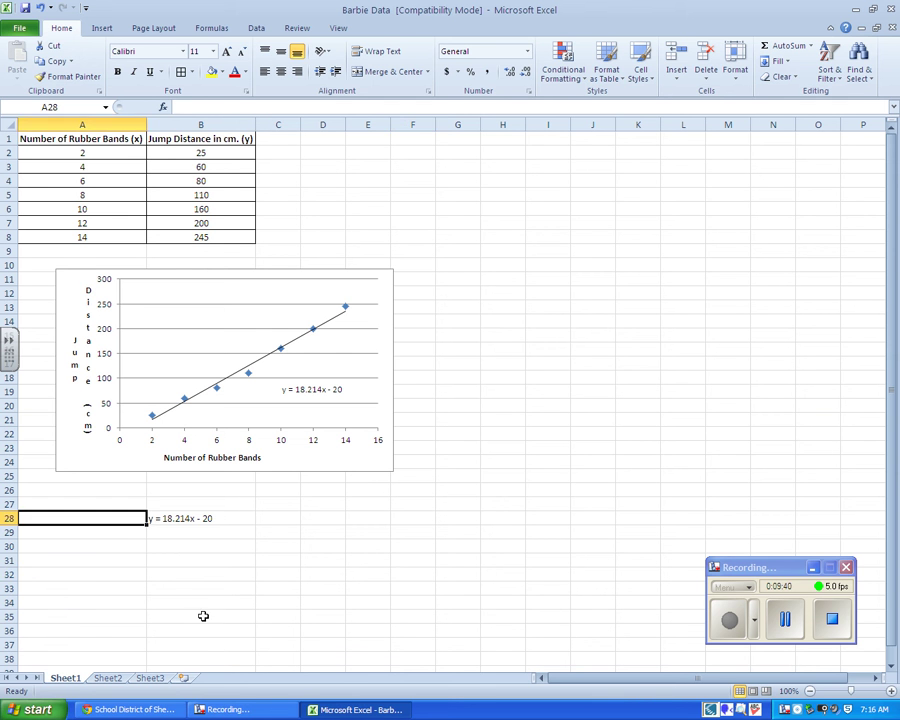
{"action": "type", "text": "Line of Best Fit"}
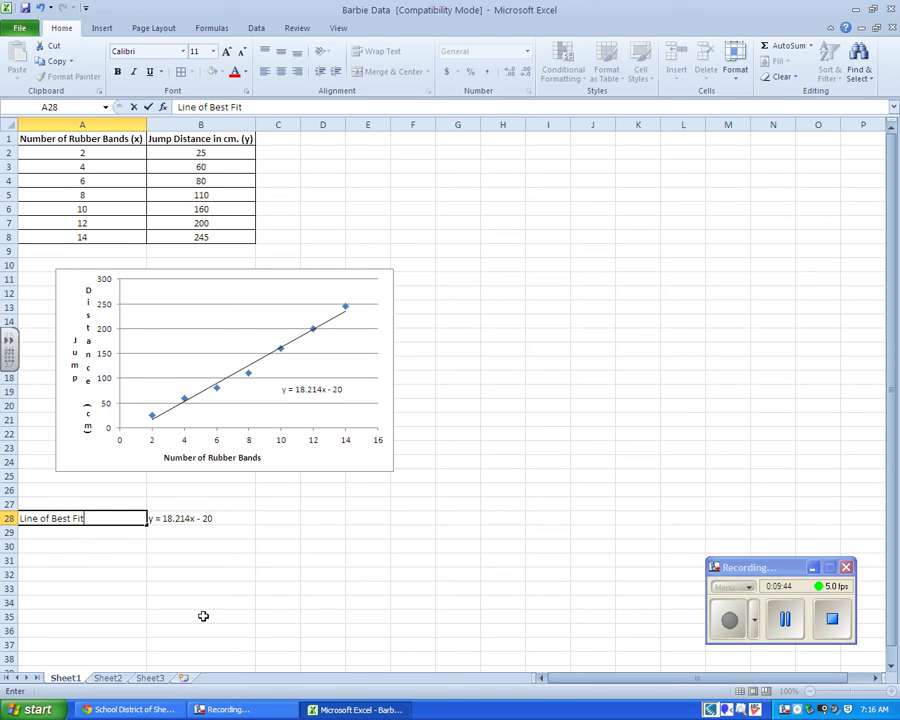
{"action": "type", "text": " Equation"}
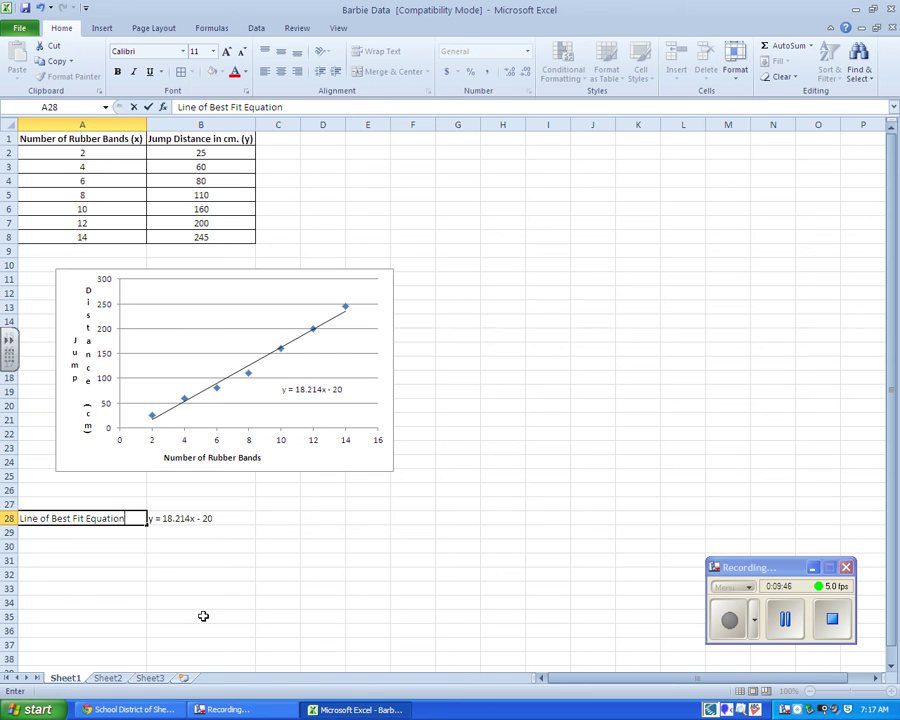
{"action": "left_click", "coordinate": [212, 617]}
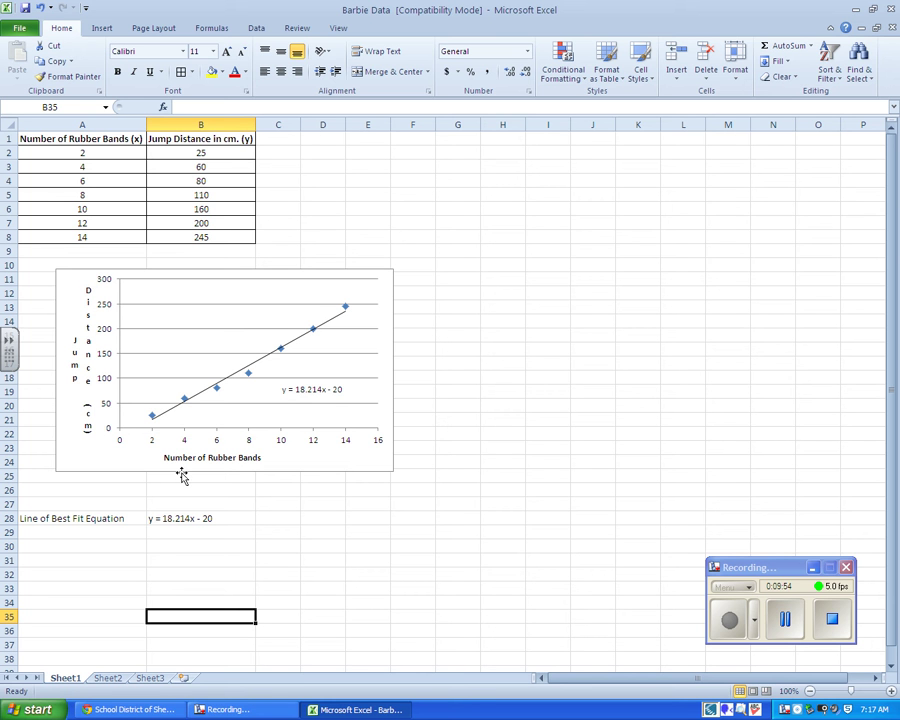
{"action": "left_click", "coordinate": [350, 547]}
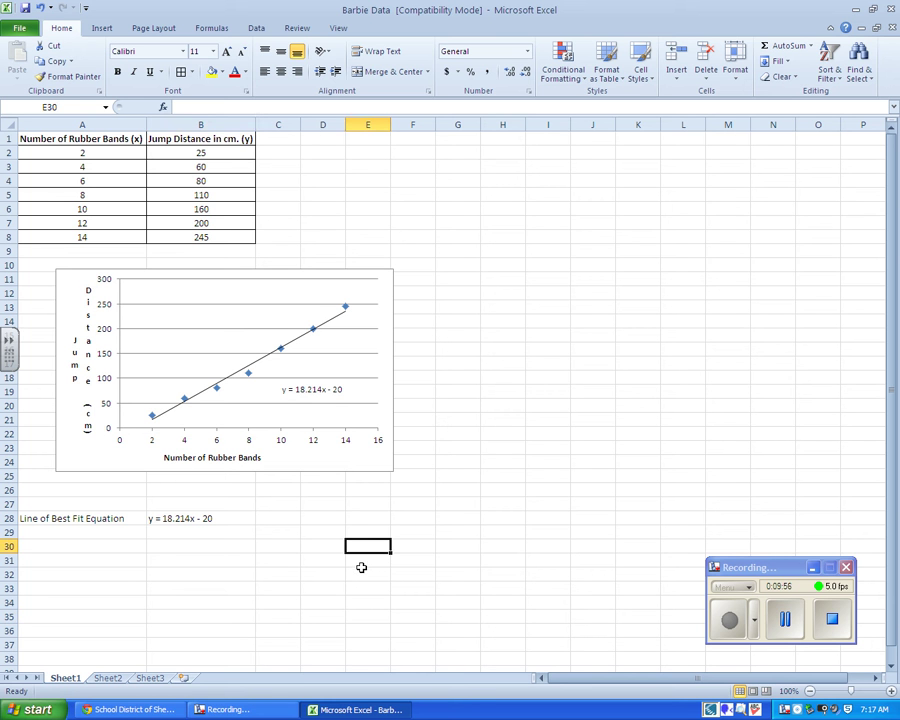
{"action": "left_click", "coordinate": [272, 576]}
{"action": "left_click", "coordinate": [350, 560]}
{"action": "left_click", "coordinate": [530, 543]}
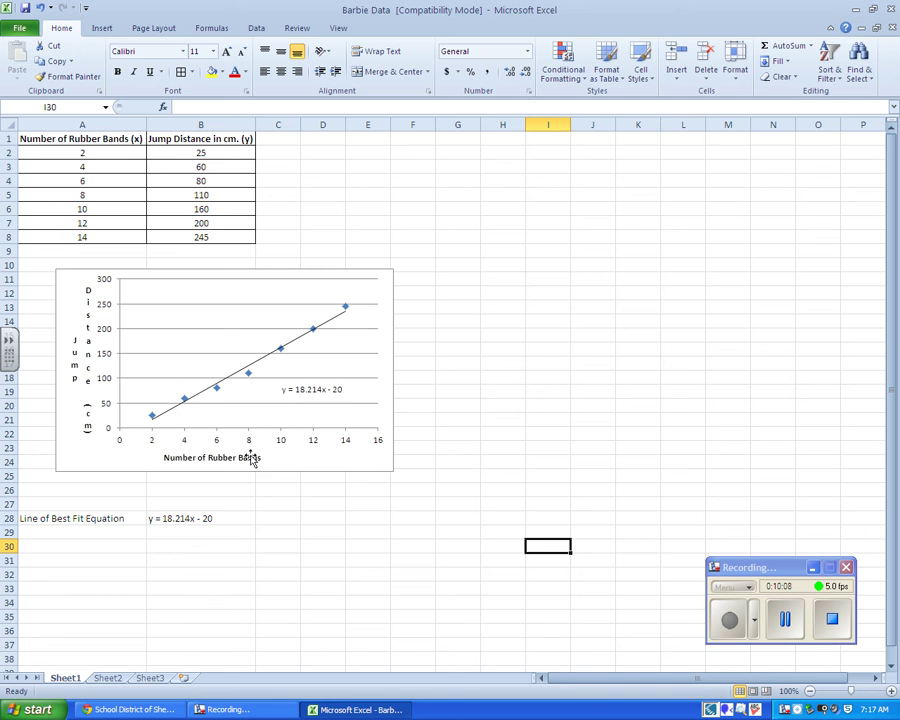
{"action": "left_click", "coordinate": [309, 551]}
{"action": "left_click", "coordinate": [278, 571]}
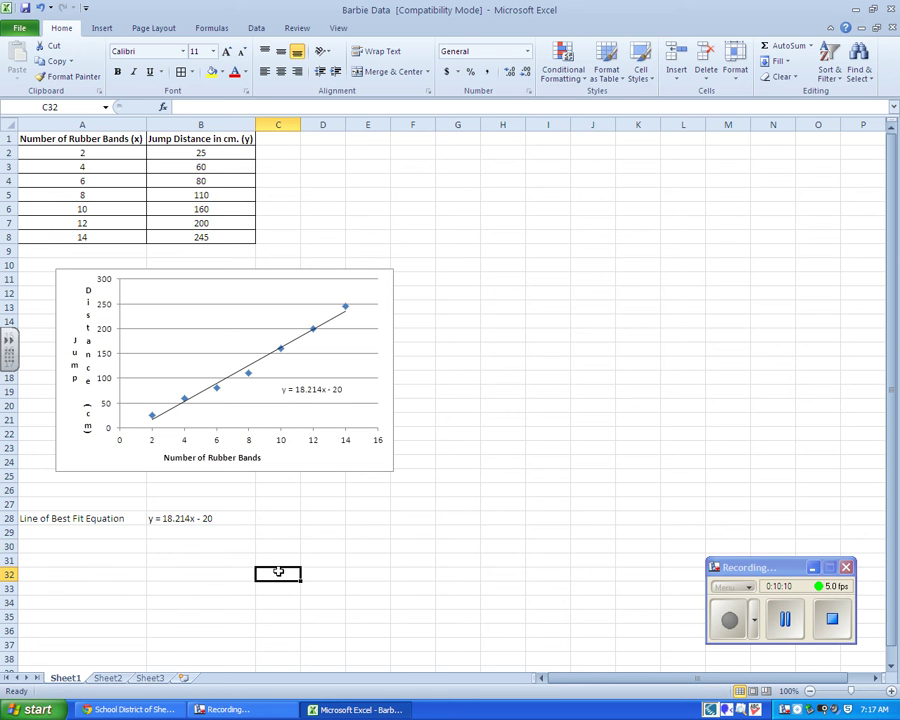
{"action": "left_click", "coordinate": [318, 562]}
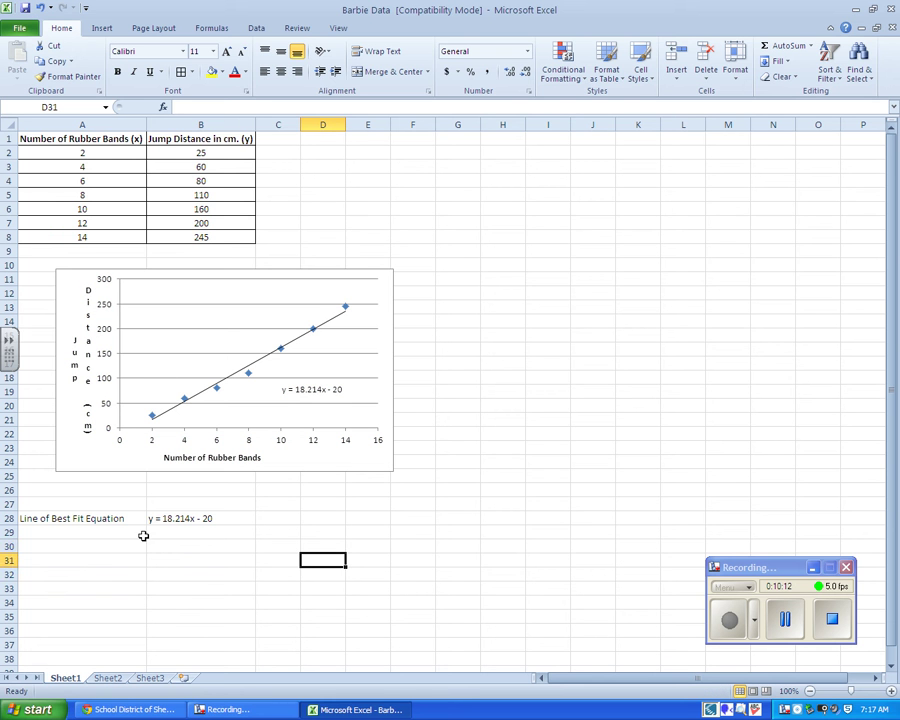
- Check the print preview of the sheet with its table, chart and equation, and return to the worksheet
{"action": "left_click", "coordinate": [22, 29]}
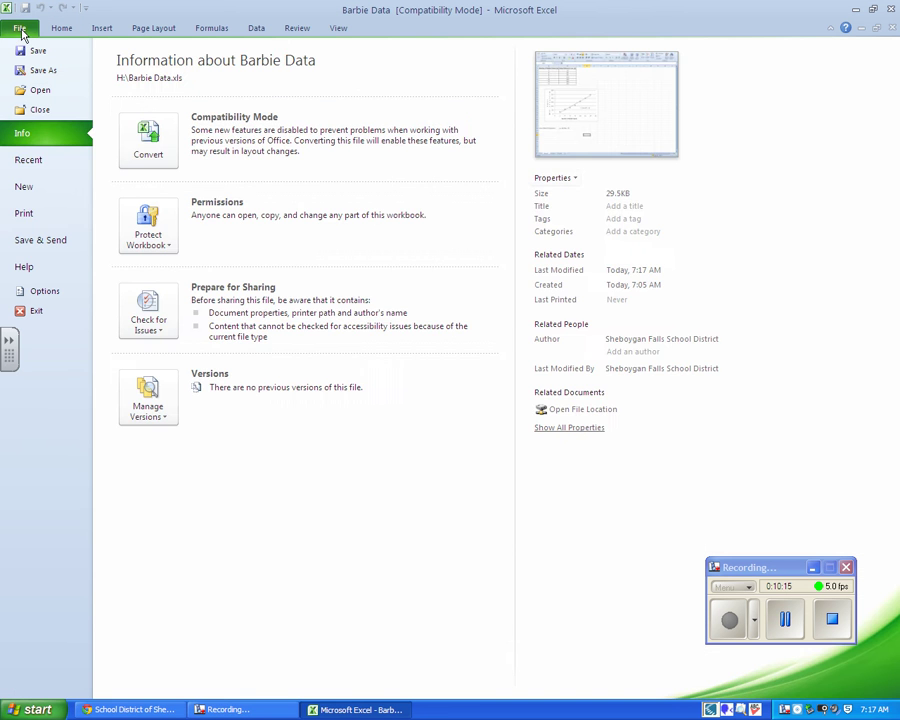
{"action": "left_click", "coordinate": [40, 216]}
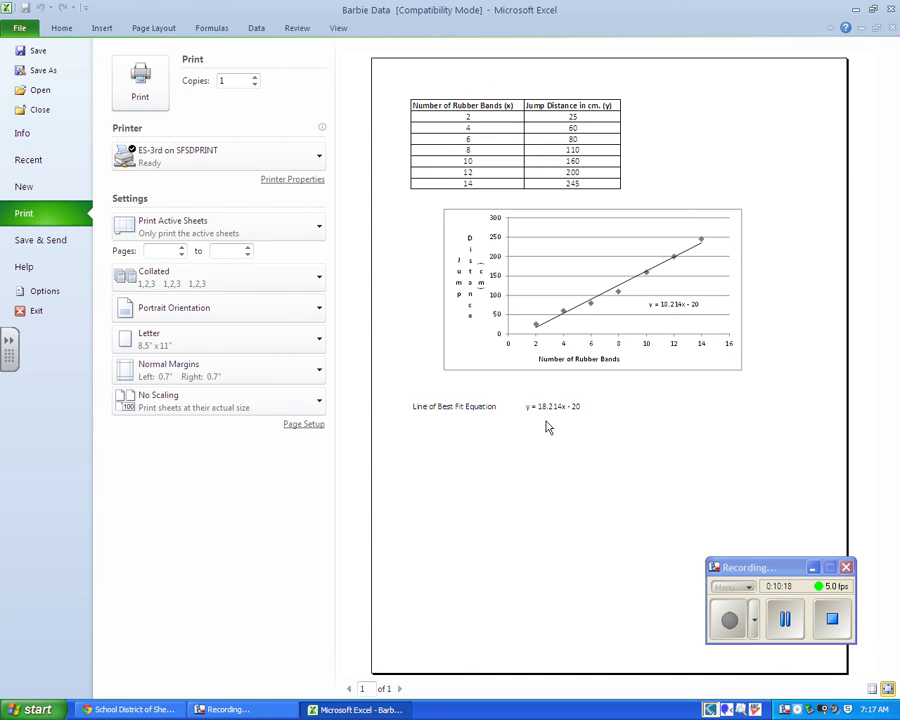
{"action": "left_click", "coordinate": [20, 28]}
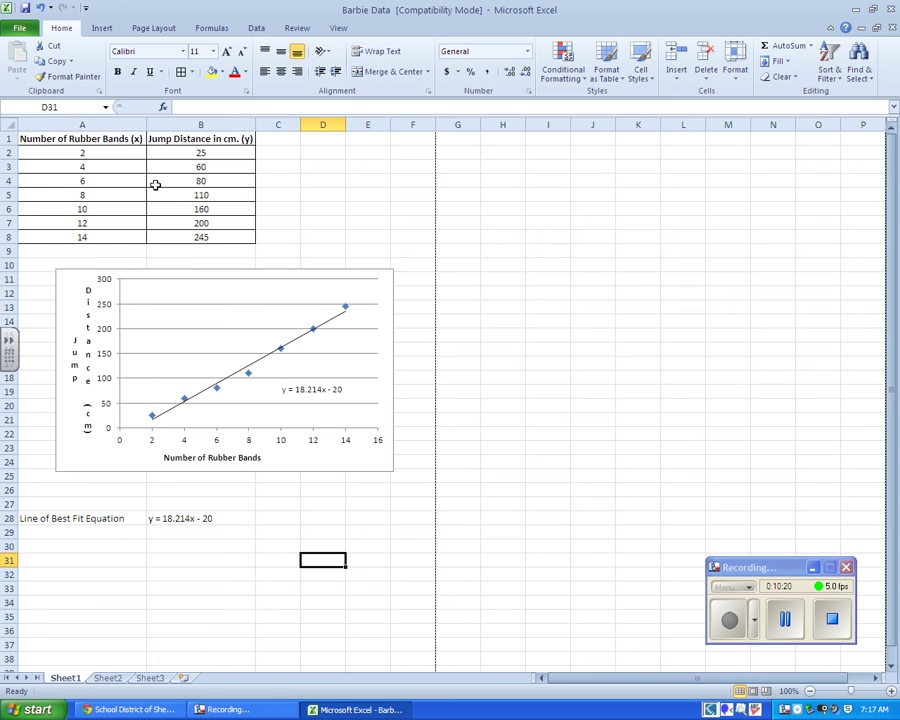
{"action": "left_click", "coordinate": [530, 338]}
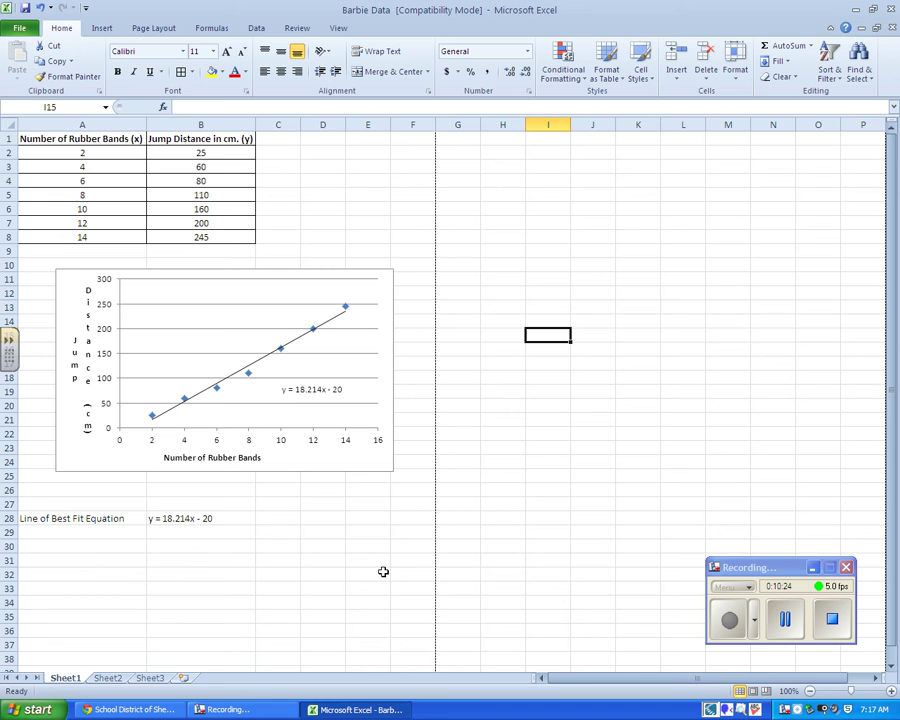
- Enter the author's name in cell D2 and widen column D to fit it
{"action": "left_click", "coordinate": [320, 152]}
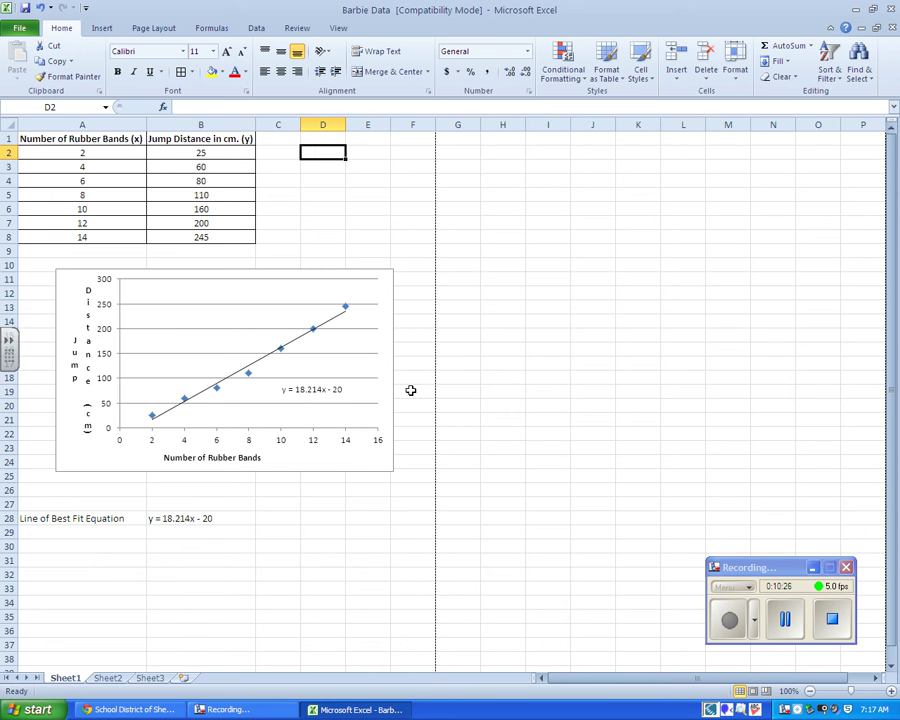
{"action": "type", "text": "M"}
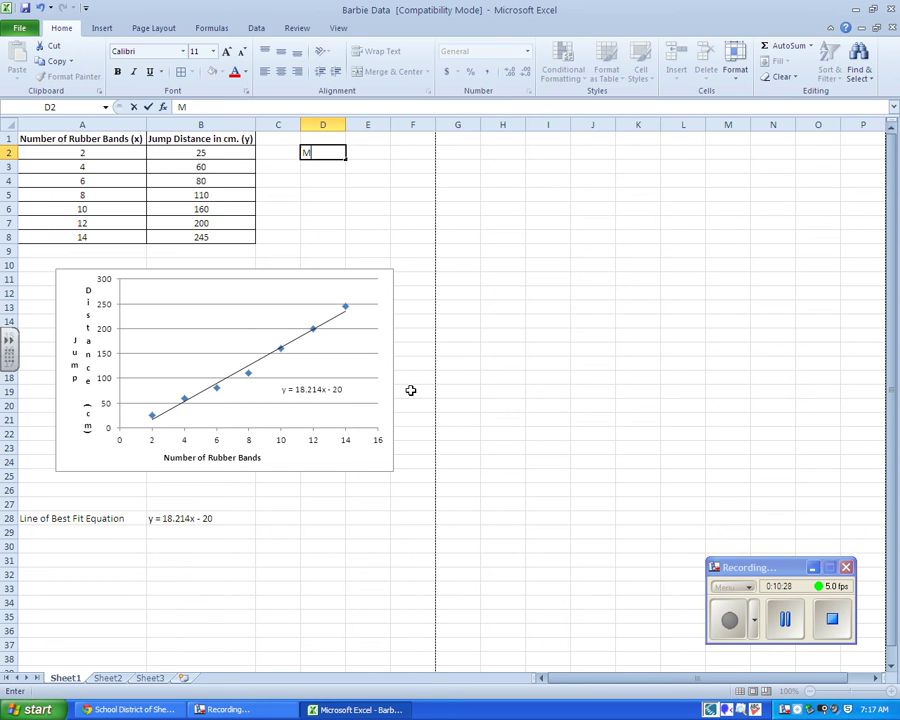
{"action": "type", "text": "r. Berlin"}
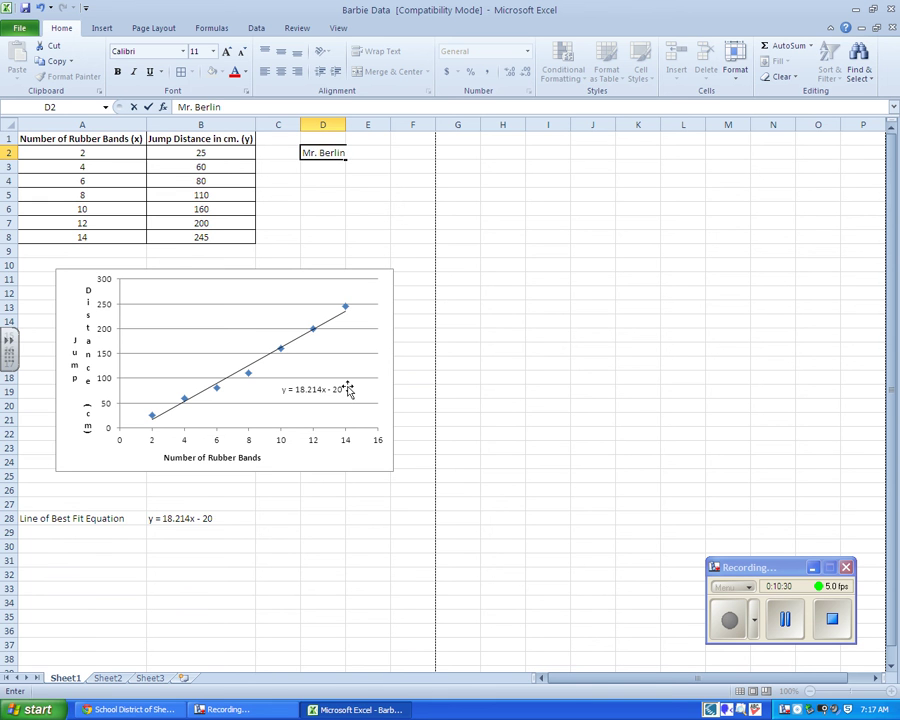
{"action": "left_click", "coordinate": [400, 176]}
{"action": "left_click", "coordinate": [338, 125]}
{"action": "left_click_drag", "start_coordinate": [349, 128], "coordinate": [366, 126]}
{"action": "left_click", "coordinate": [560, 292]}
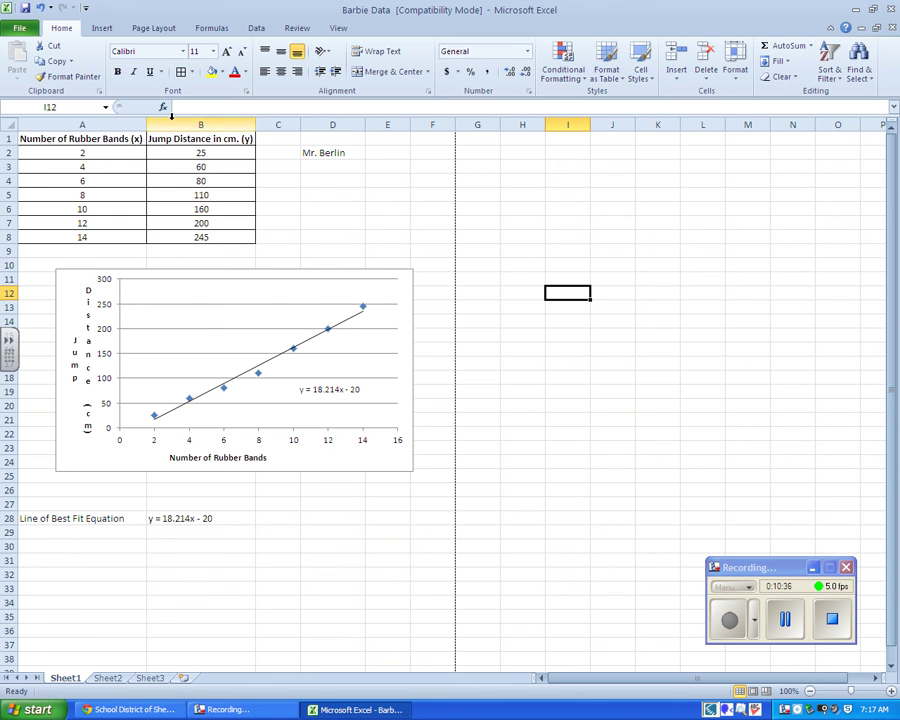
- Preview the printed page again with the name beside the data table
{"action": "left_click", "coordinate": [19, 28]}
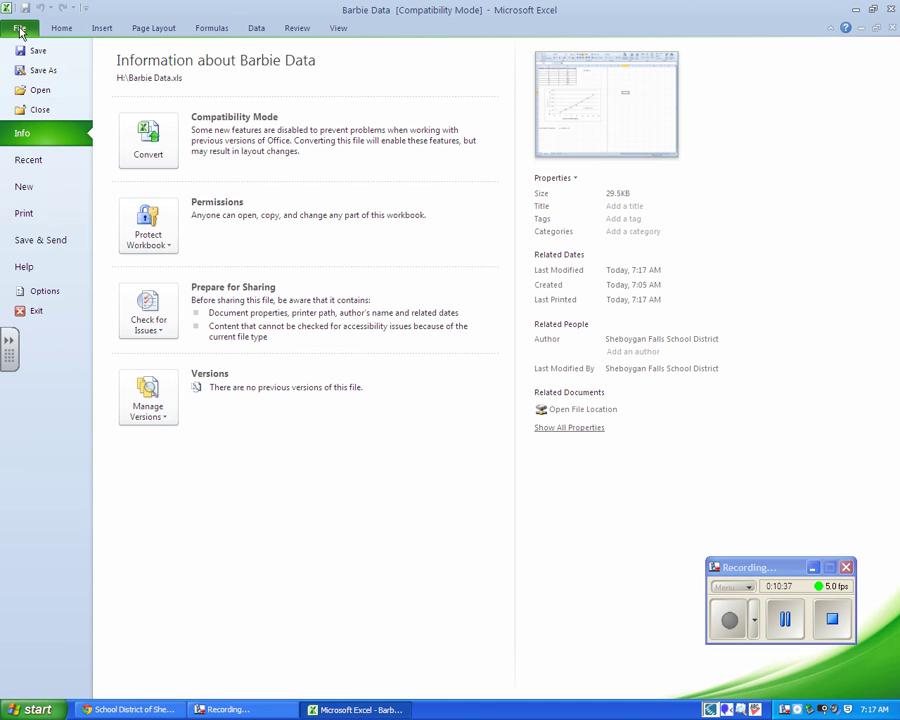
{"action": "left_click", "coordinate": [30, 212]}
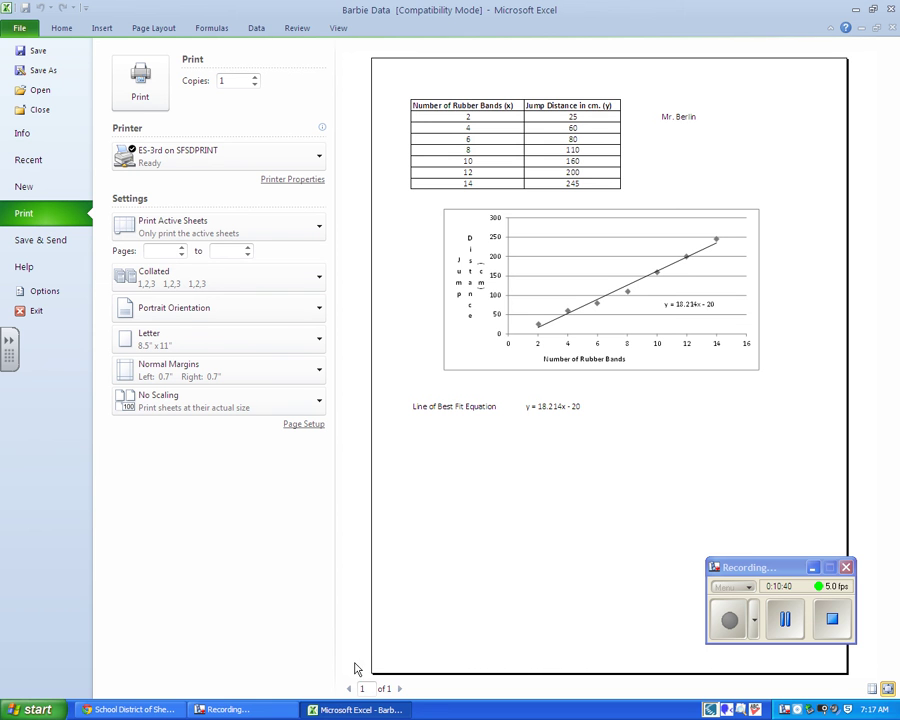